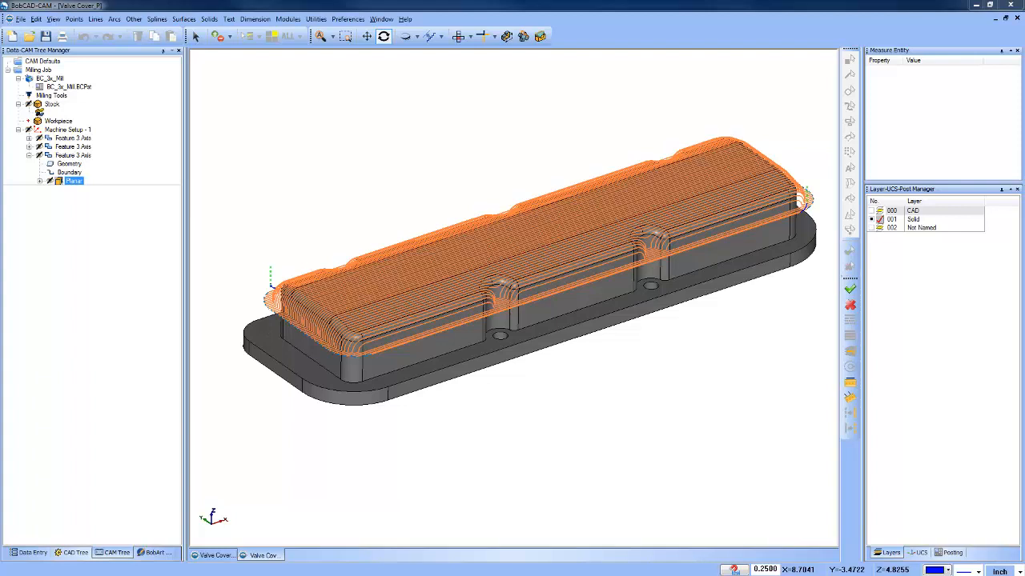
# Review the first 3 Axis feature's geometry and its Z Level Rough toolpath on the valve cover.
pyautogui.click(32, 157)
pyautogui.click(29, 156)
pyautogui.click(29, 137)
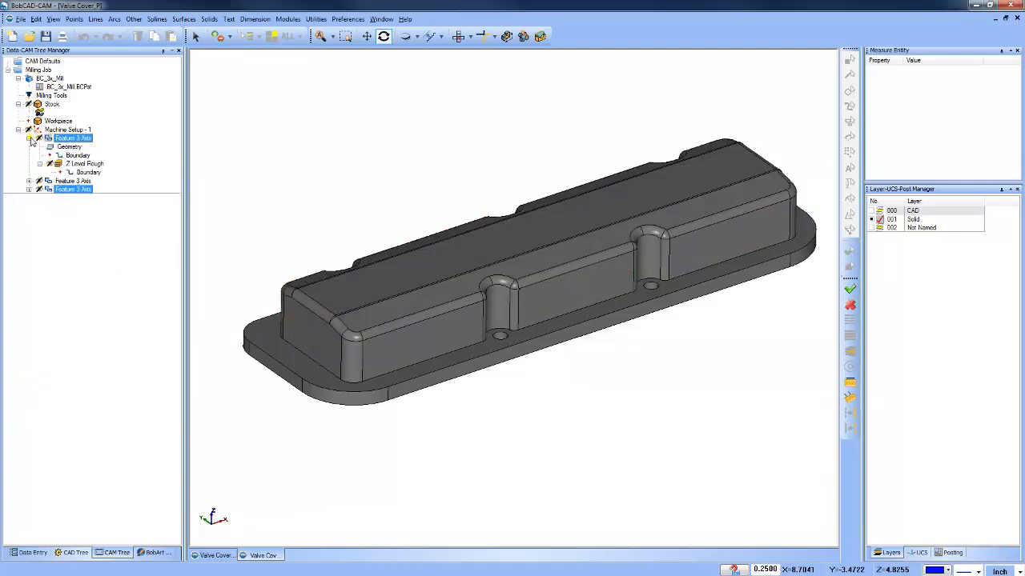
pyautogui.click(71, 138)
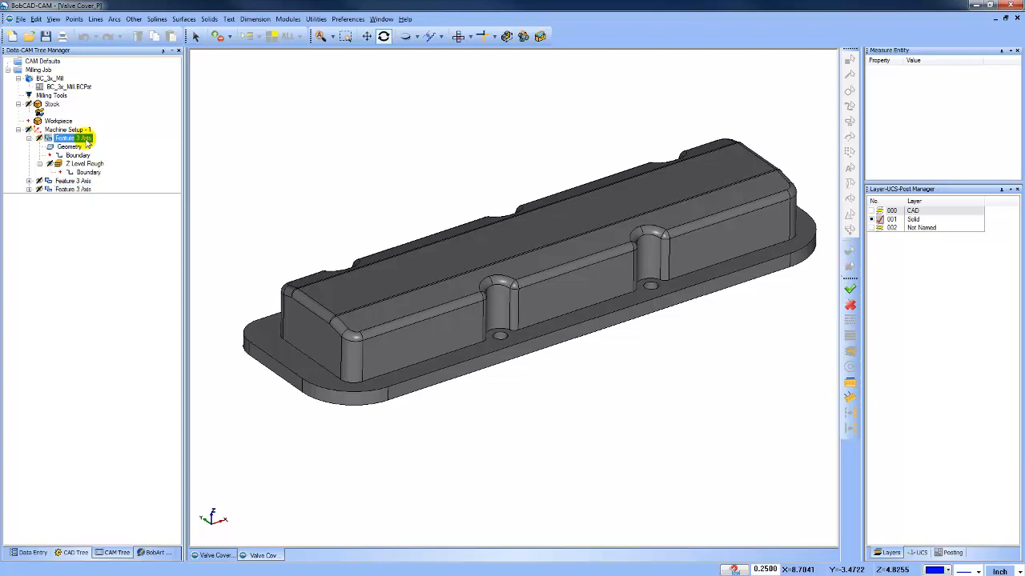
pyautogui.click(70, 149)
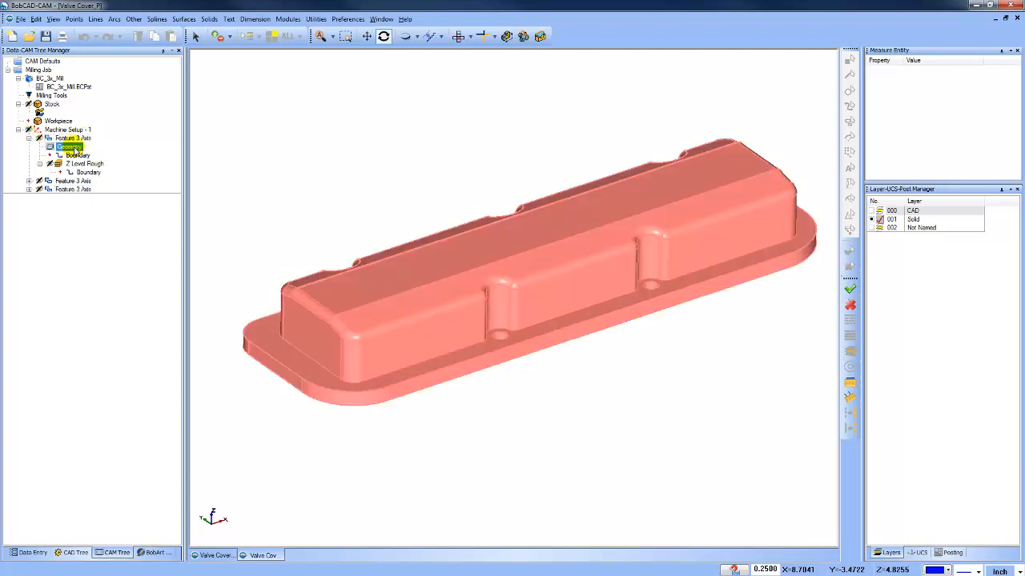
pyautogui.click(87, 163)
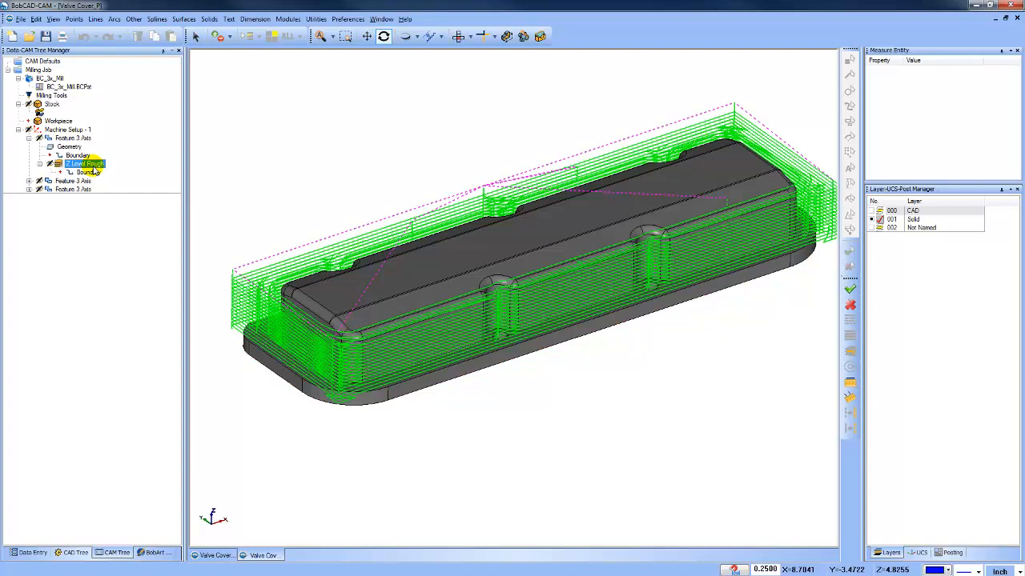
pyautogui.click(29, 138)
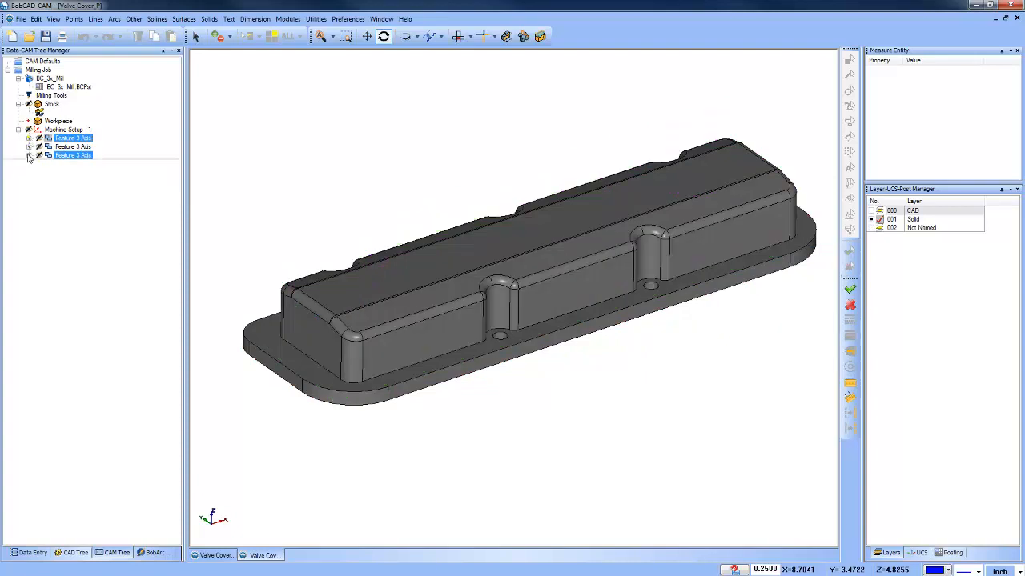
# Review the third 3 Axis feature's boundary, geometry and Planar toolpath on the valve cover.
pyautogui.click(29, 155)
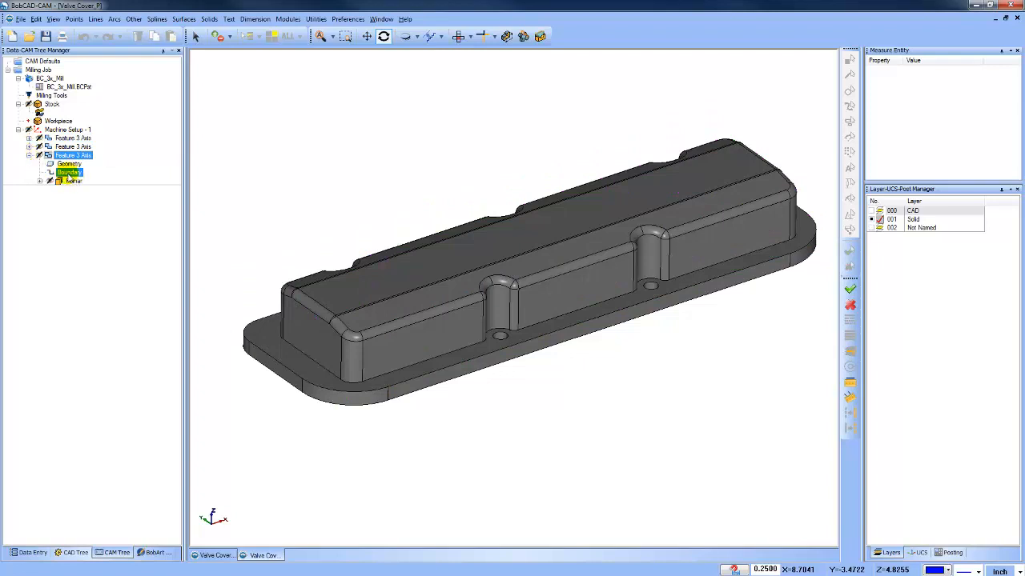
pyautogui.click(70, 173)
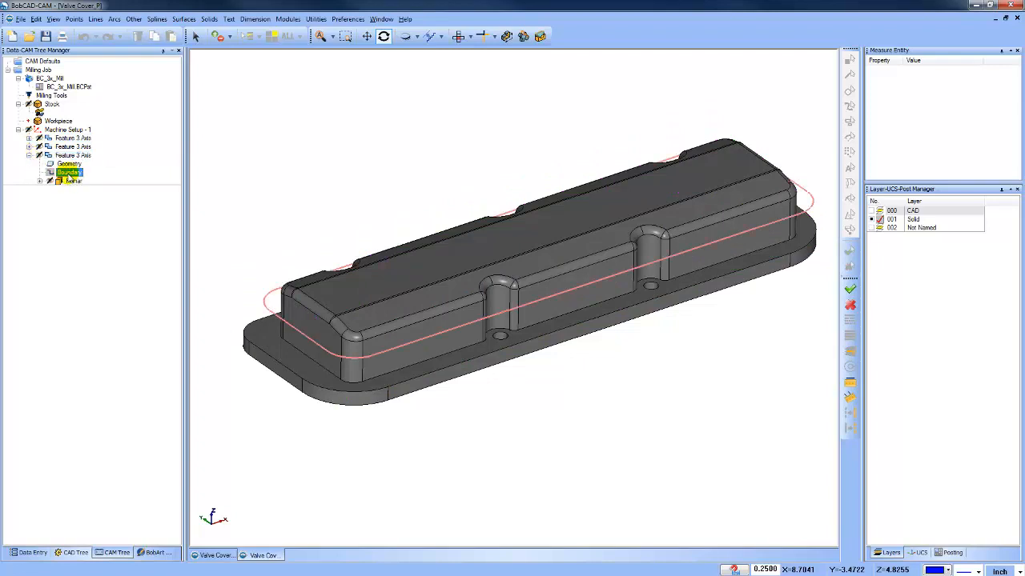
pyautogui.moveTo(358, 205); pyautogui.dragTo(556, 315)
pyautogui.click(50, 157)
pyautogui.click(50, 163)
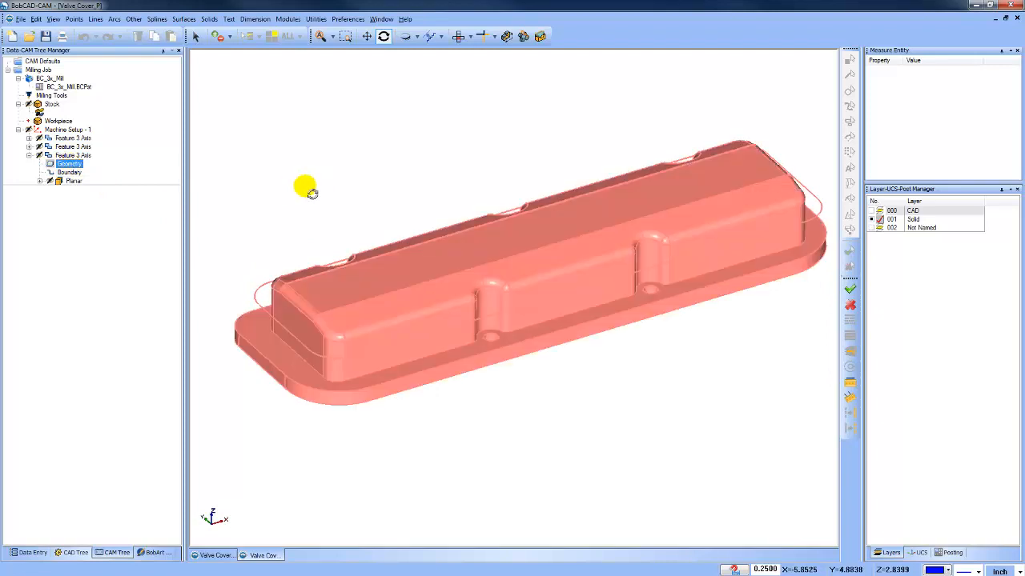
pyautogui.click(74, 181)
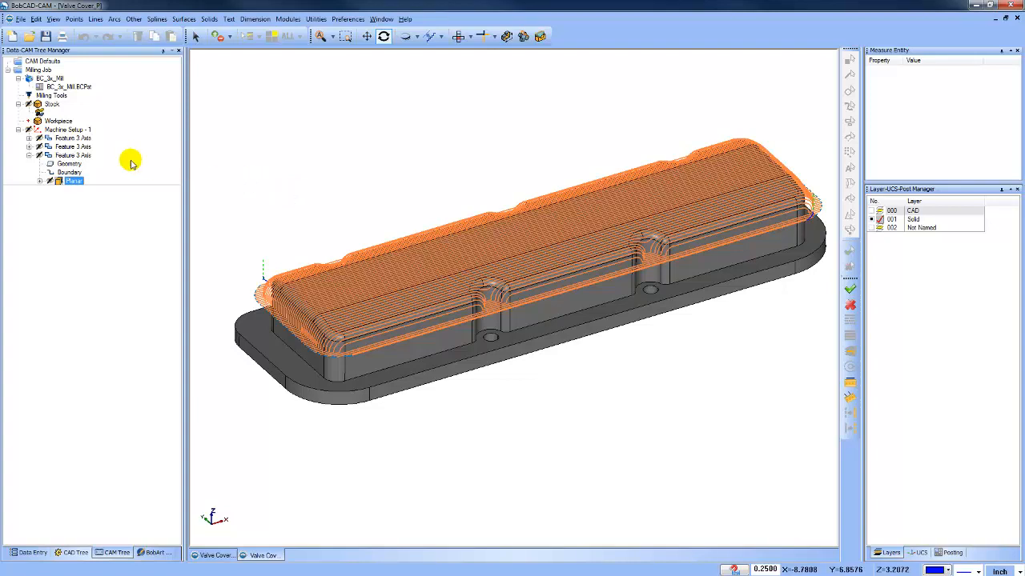
# Compare the roughing feature's geometry and Z Level Rough toolpath with the boundary used by the Planar feature.
pyautogui.click(72, 137)
pyautogui.click(29, 138)
pyautogui.click(70, 148)
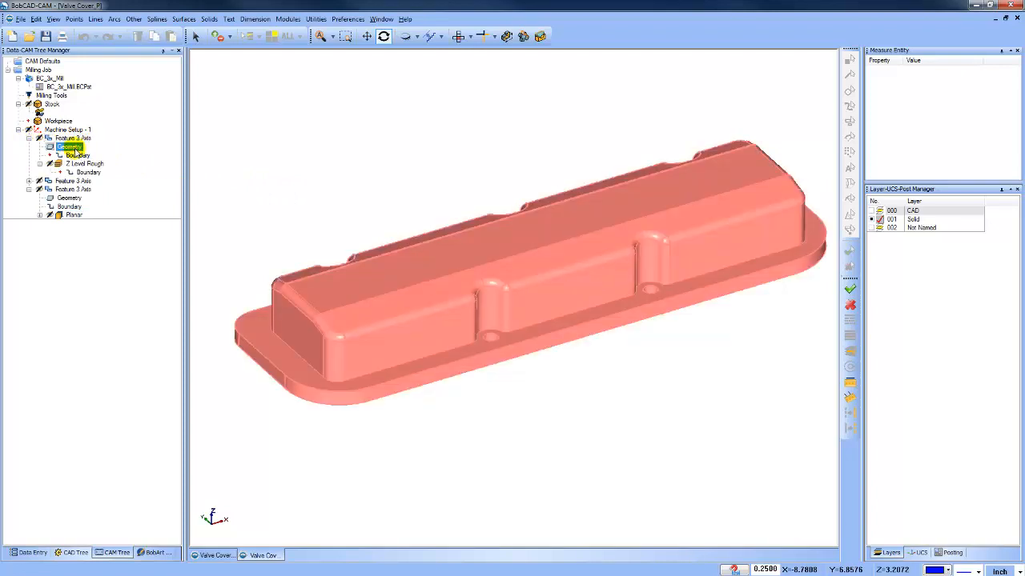
pyautogui.click(70, 206)
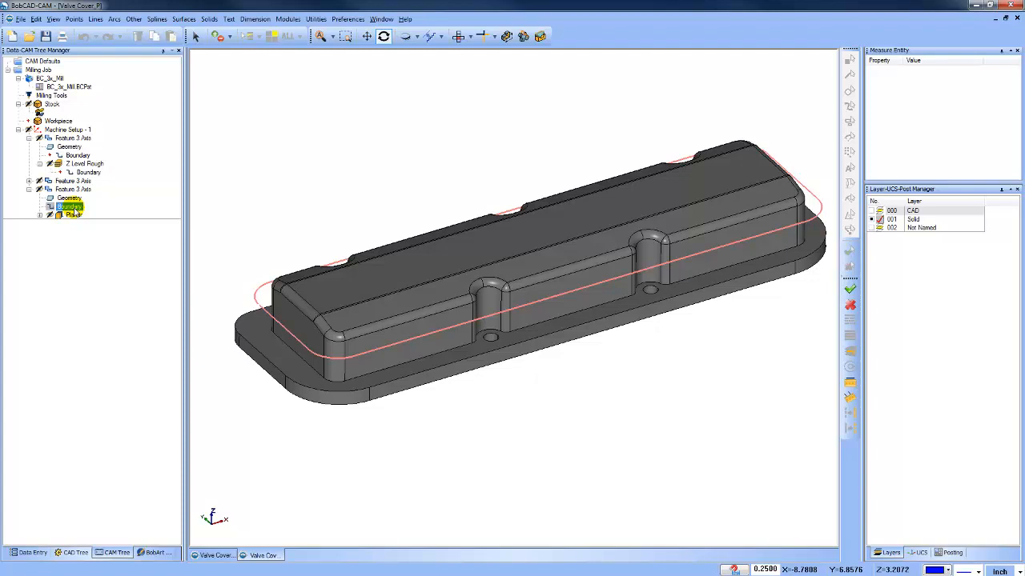
pyautogui.click(129, 138)
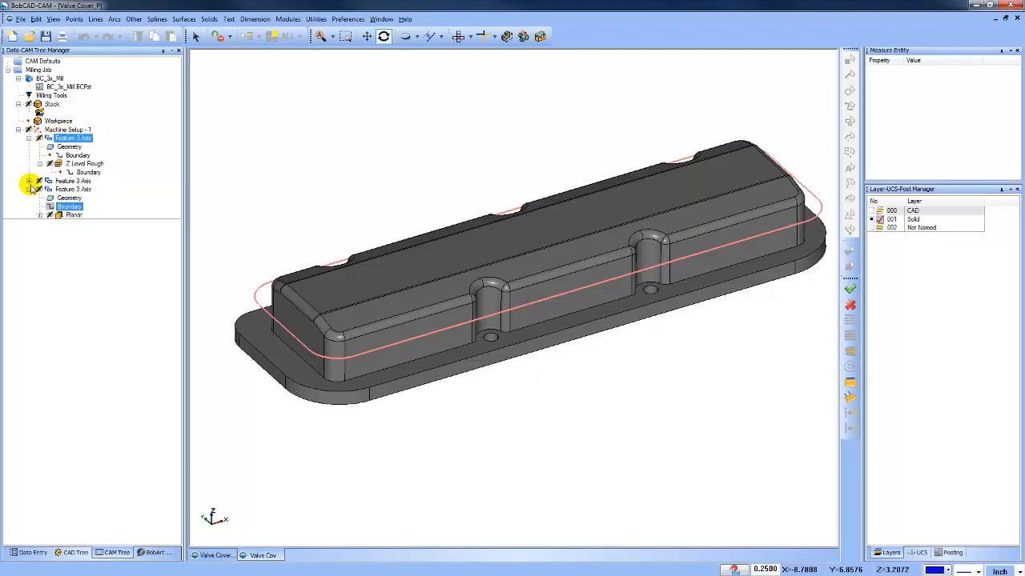
pyautogui.click(29, 190)
pyautogui.click(84, 163)
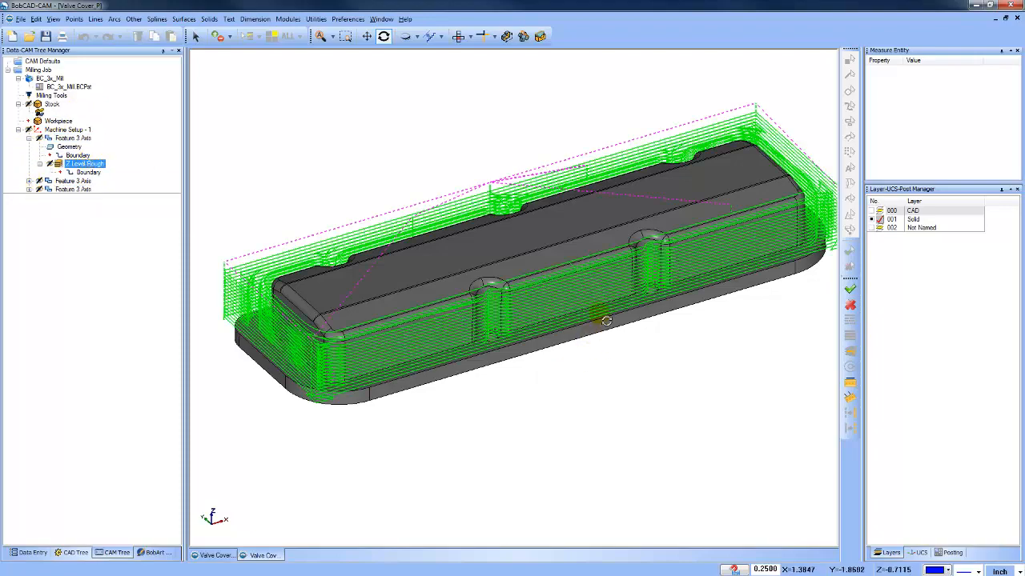
pyautogui.moveTo(595, 305); pyautogui.dragTo(575, 320)
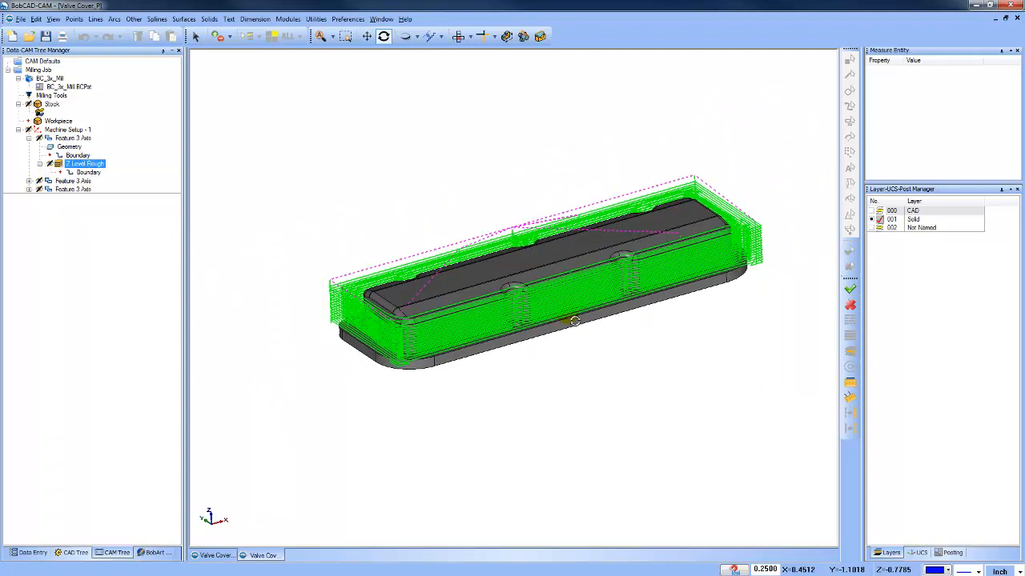
# Set the stock transparency to its lowest level.
pyautogui.rightClick(52, 104)
pyautogui.click(88, 139)
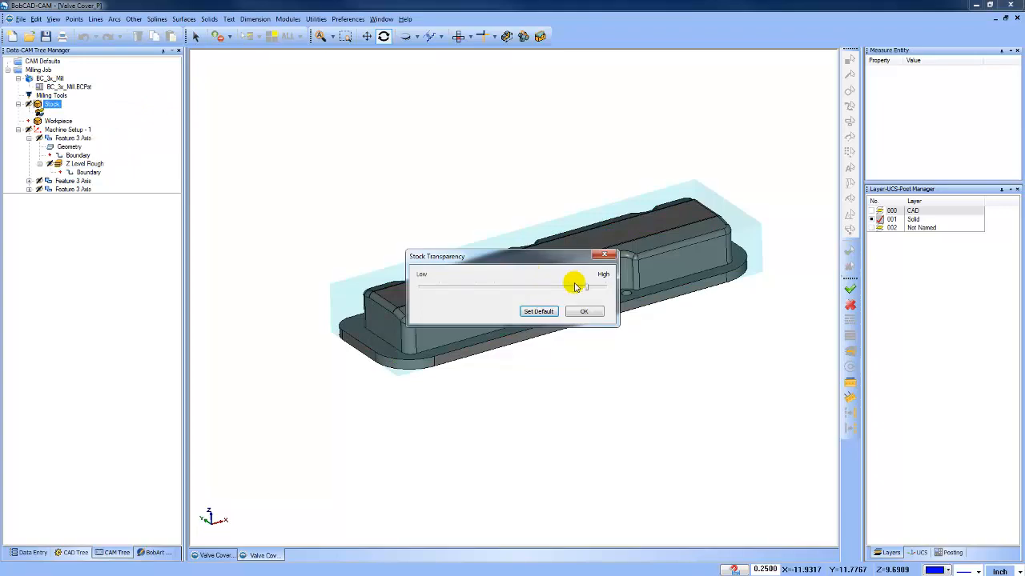
pyautogui.moveTo(511, 290); pyautogui.dragTo(424, 286)
pyautogui.click(592, 312)
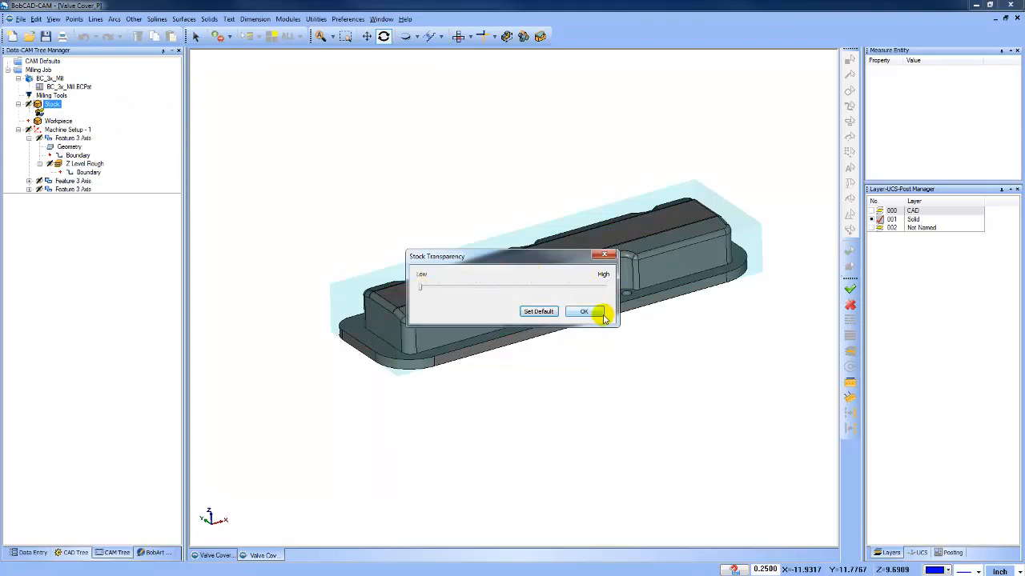
pyautogui.moveTo(581, 344)
pyautogui.mouseDown()
pyautogui.moveTo(588, 416)
pyautogui.moveTo(591, 350)
pyautogui.mouseUp()
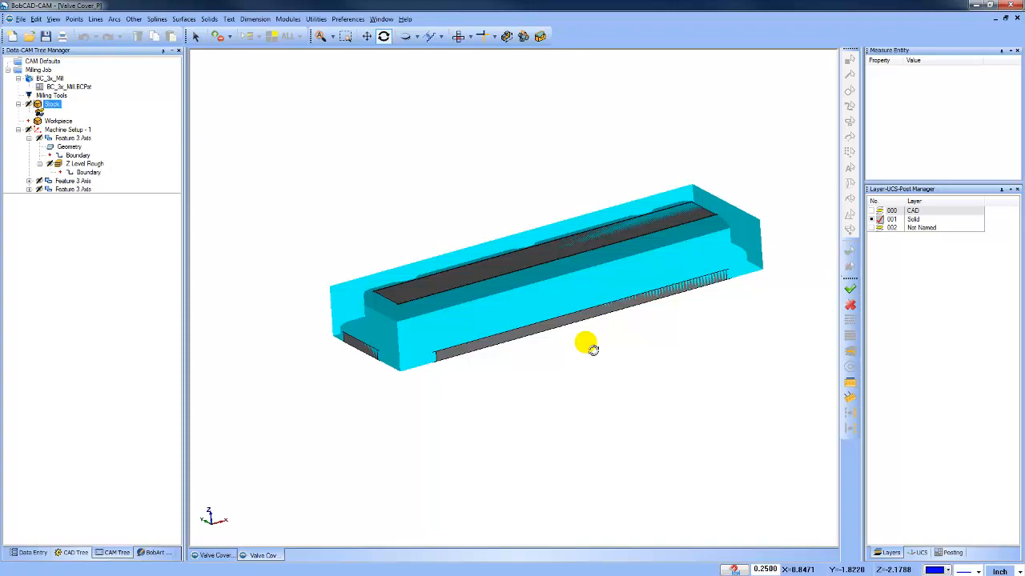
# Examine the Z Level Rough toolpath around the valve cover, including from the top view.
pyautogui.click(85, 164)
pyautogui.click(88, 172)
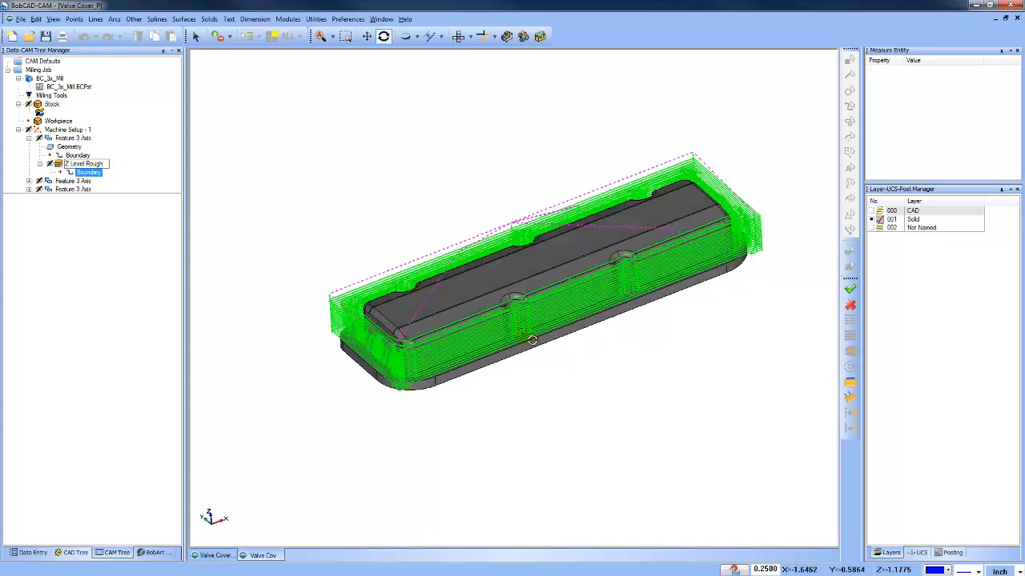
pyautogui.moveTo(532, 341); pyautogui.dragTo(428, 125)
pyautogui.click(455, 36)
pyautogui.click(68, 147)
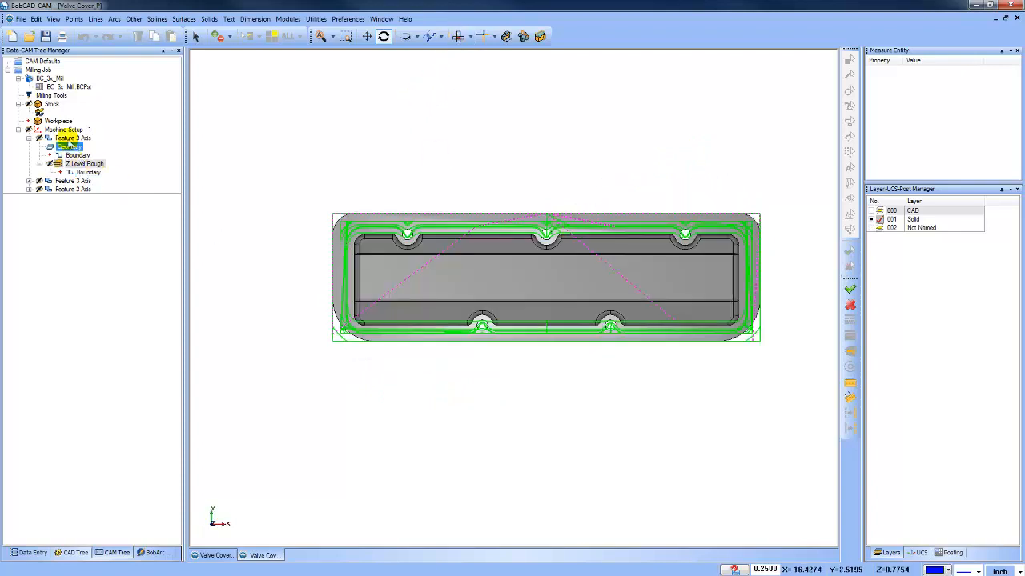
# Keep the stock displayed in the workspace while other tree items are selected.
pyautogui.click(43, 104)
pyautogui.rightClick(45, 105)
pyautogui.click(100, 147)
# Examine how far the Z Level Rough toolpath reaches relative to the stock's edges and corner.
pyautogui.scroll(2, 336, 208)
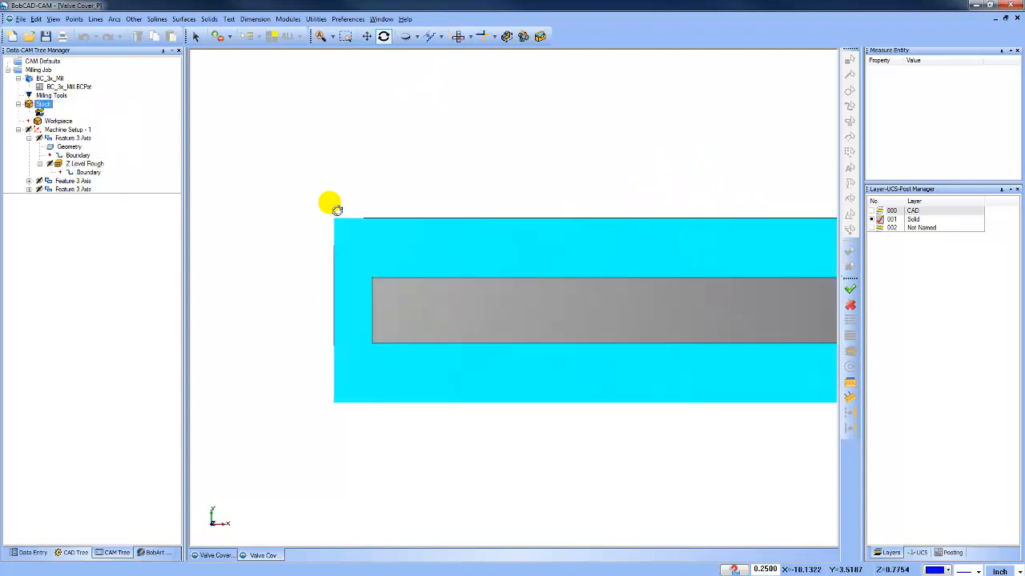
pyautogui.scroll(1, 337, 209)
pyautogui.click(84, 163)
pyautogui.scroll(3, 352, 222)
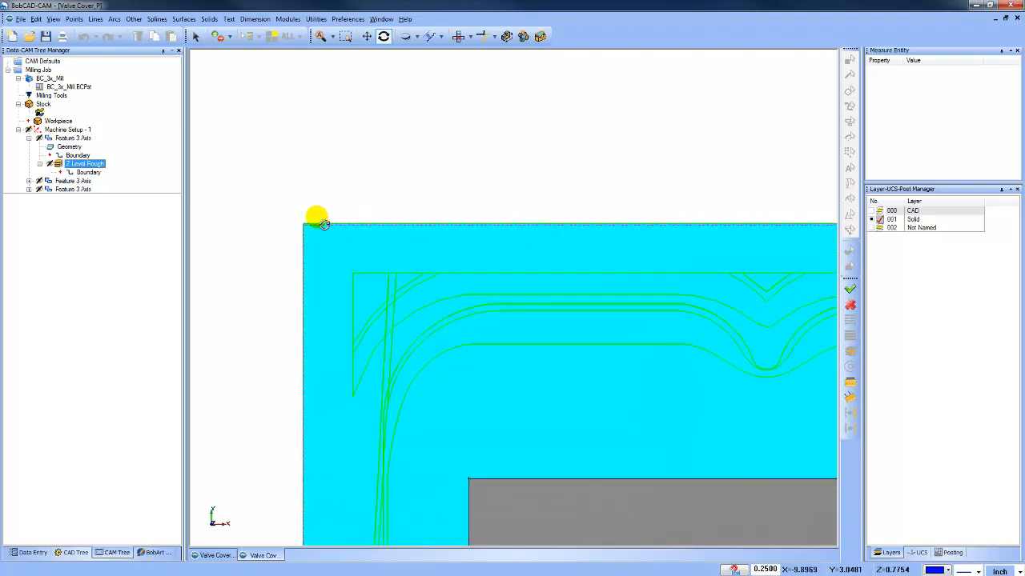
pyautogui.scroll(-3, 318, 226)
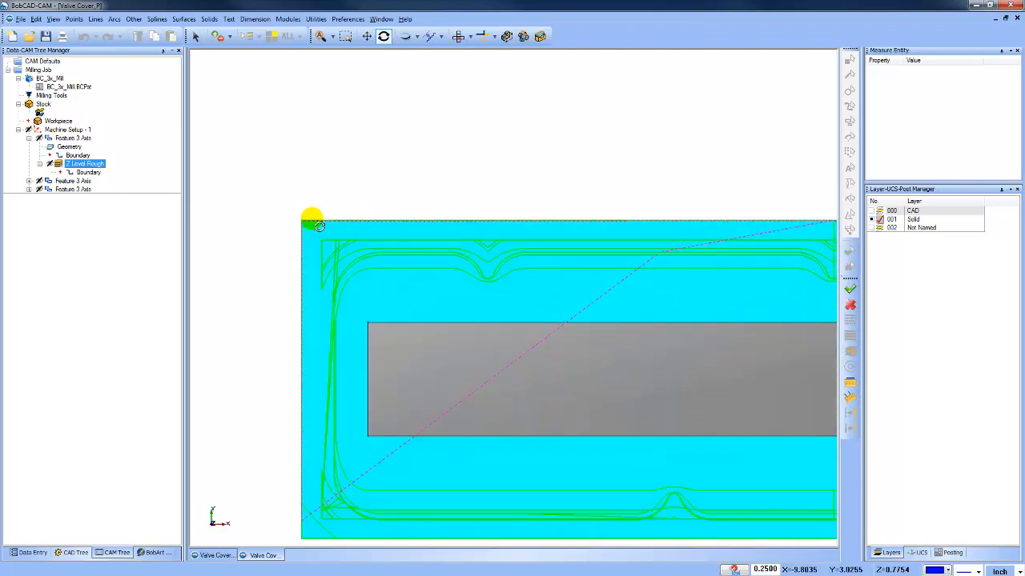
pyautogui.scroll(-3, 318, 226)
pyautogui.moveTo(515, 340); pyautogui.dragTo(440, 304, button='middle')
pyautogui.moveTo(550, 383); pyautogui.dragTo(607, 380)
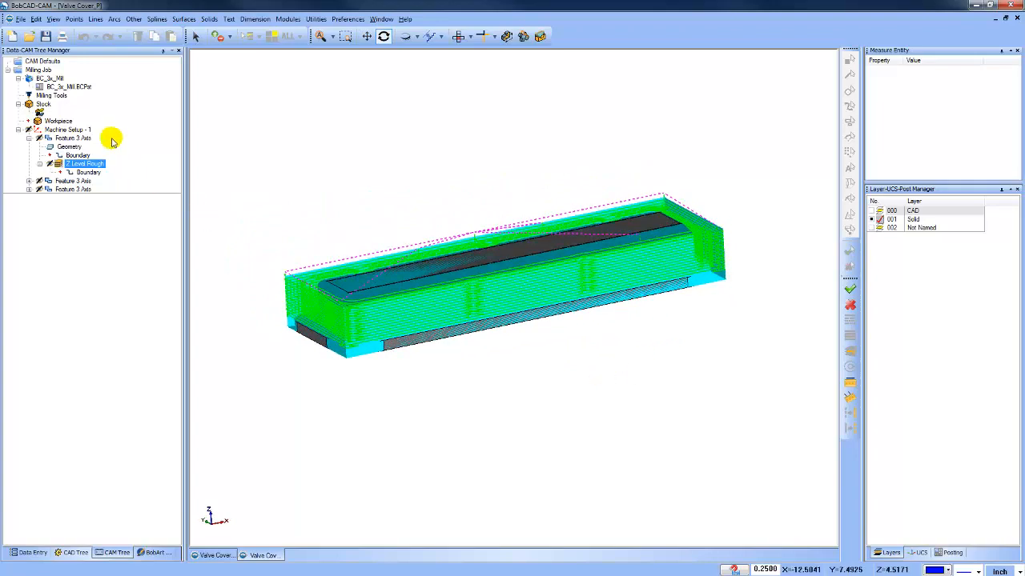
# Edit the rectangular stock definition and set both the -X and +X offsets to 1.0000.
pyautogui.rightClick(42, 104)
pyautogui.click(81, 116)
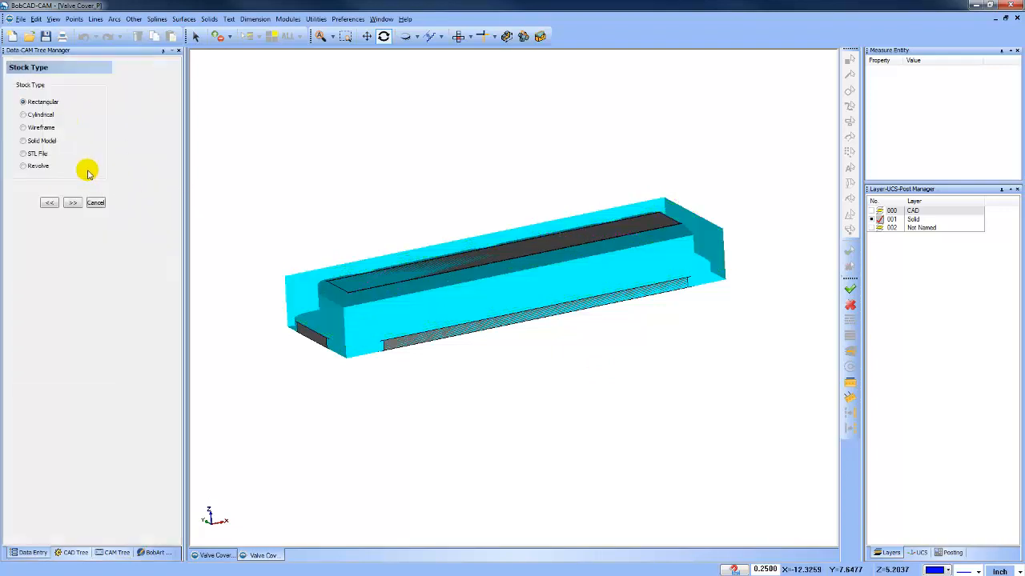
pyautogui.click(72, 202)
pyautogui.doubleClick(52, 253)
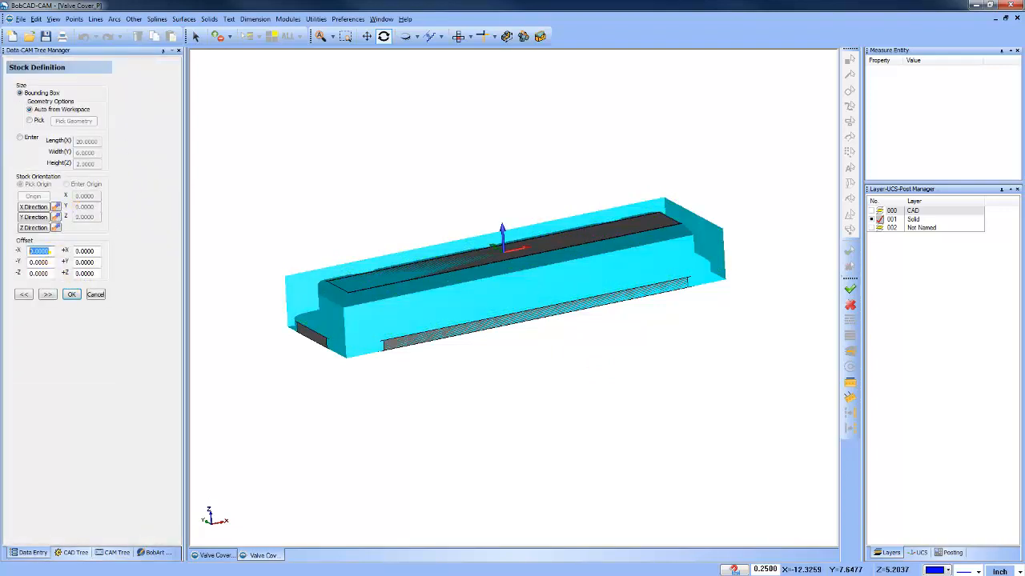
pyautogui.write('1')
pyautogui.press('Tab')
pyautogui.write('1')
pyautogui.press('Tab')
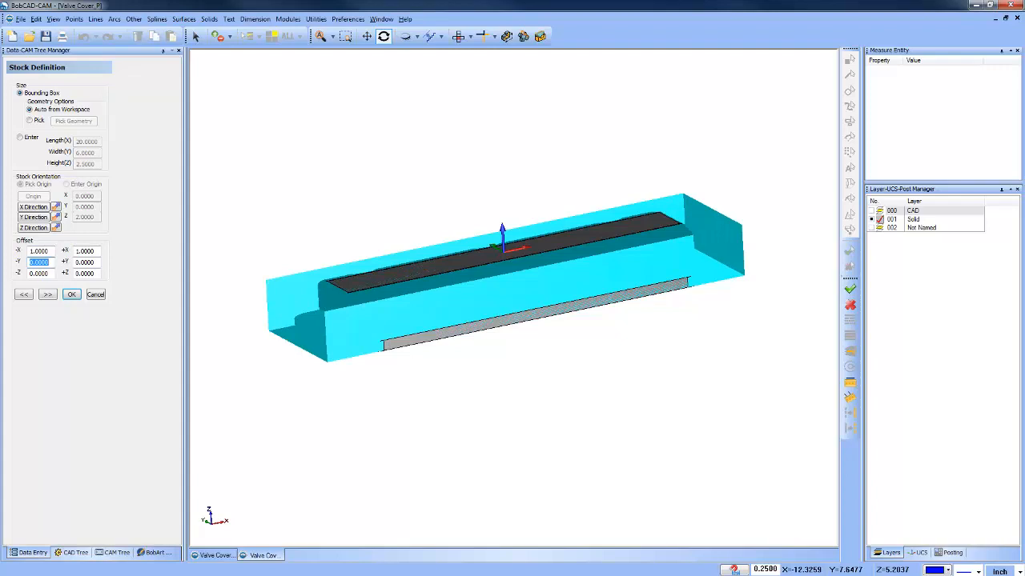
# Set the stock's -Z offset to 1.0000 and apply the stock definition.
pyautogui.click(95, 274)
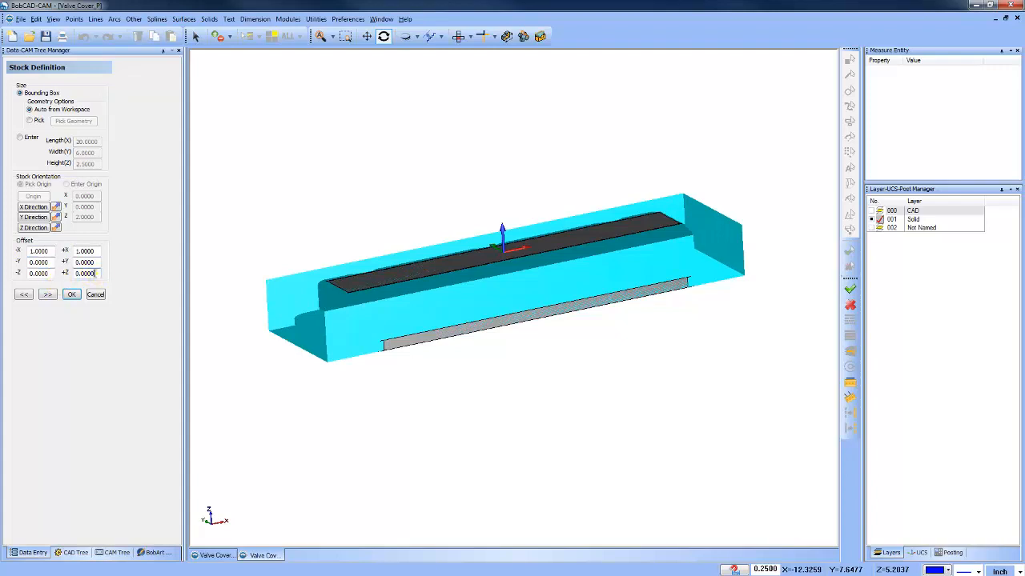
pyautogui.doubleClick(40, 274)
pyautogui.write('1')
pyautogui.press('Tab')
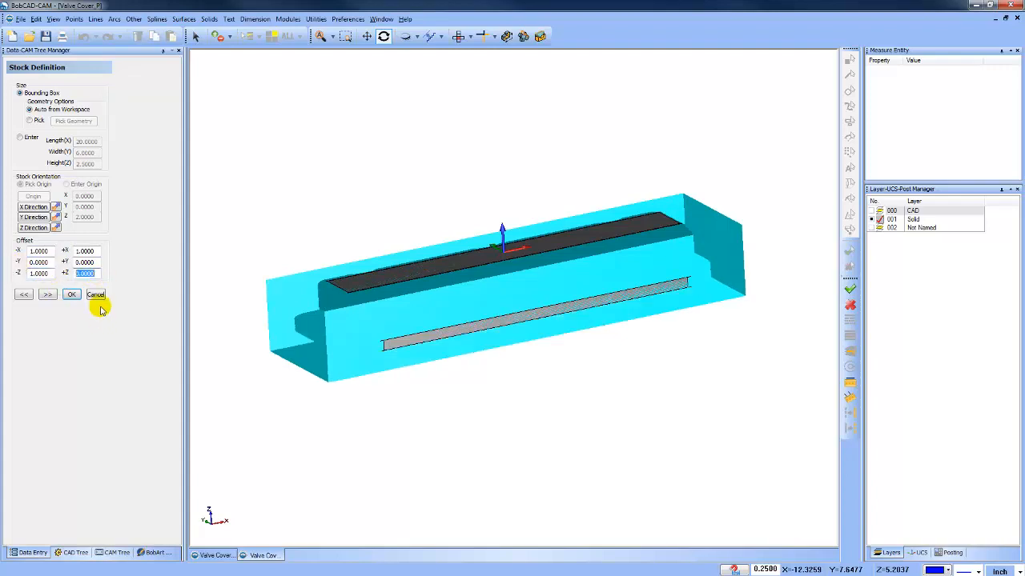
pyautogui.click(71, 294)
# Recompute the Z Level Rough toolpath and check its coverage of the enlarged stock from the top and side.
pyautogui.rightClick(84, 163)
pyautogui.click(144, 186)
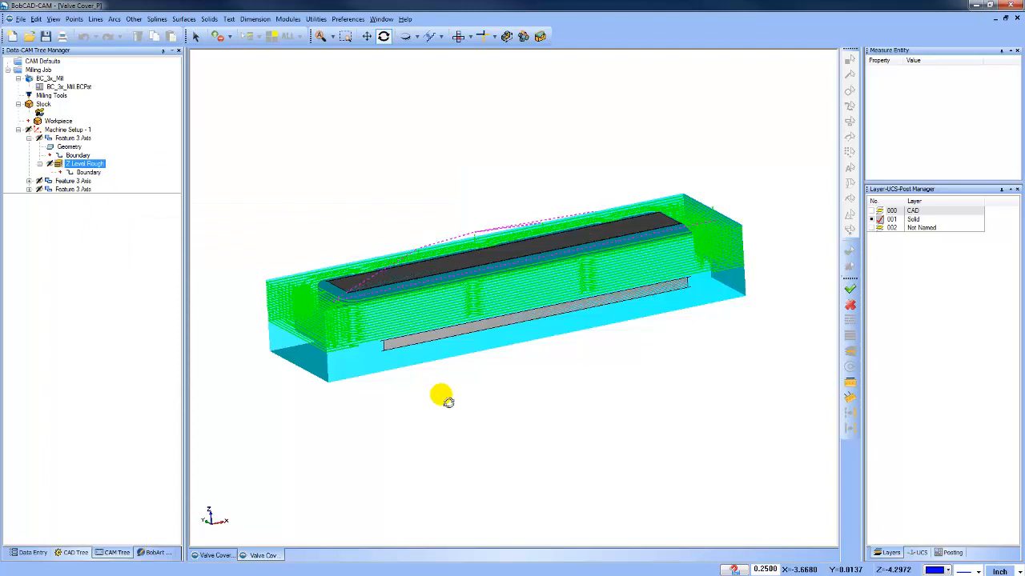
pyautogui.moveTo(447, 402); pyautogui.dragTo(501, 221)
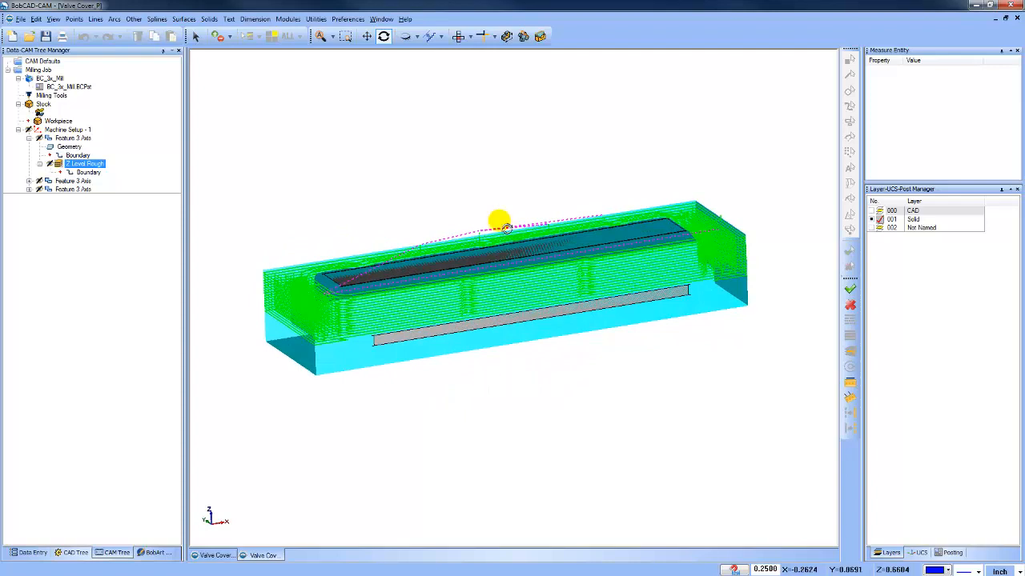
pyautogui.click(458, 36)
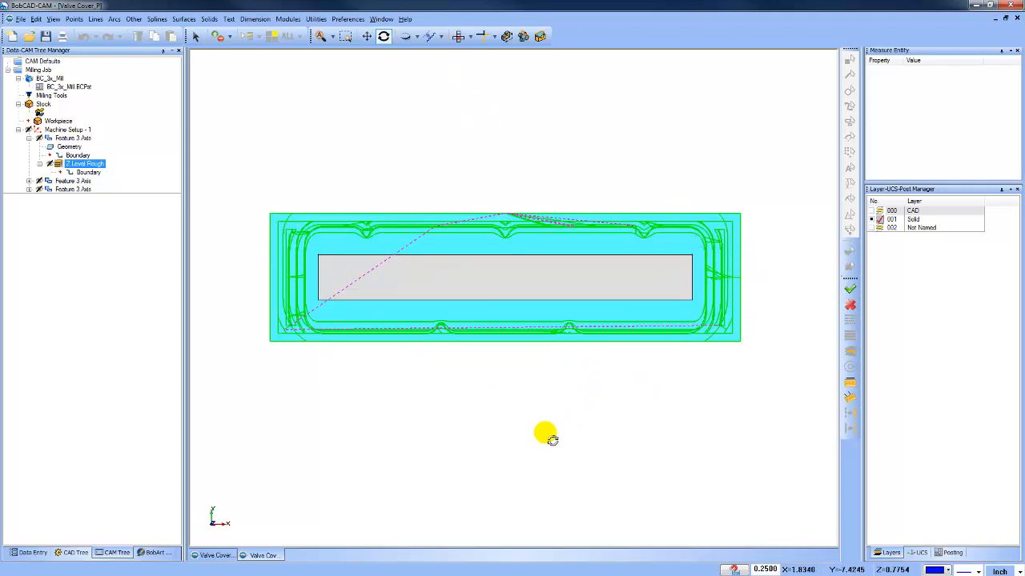
pyautogui.moveTo(549, 435); pyautogui.dragTo(524, 367)
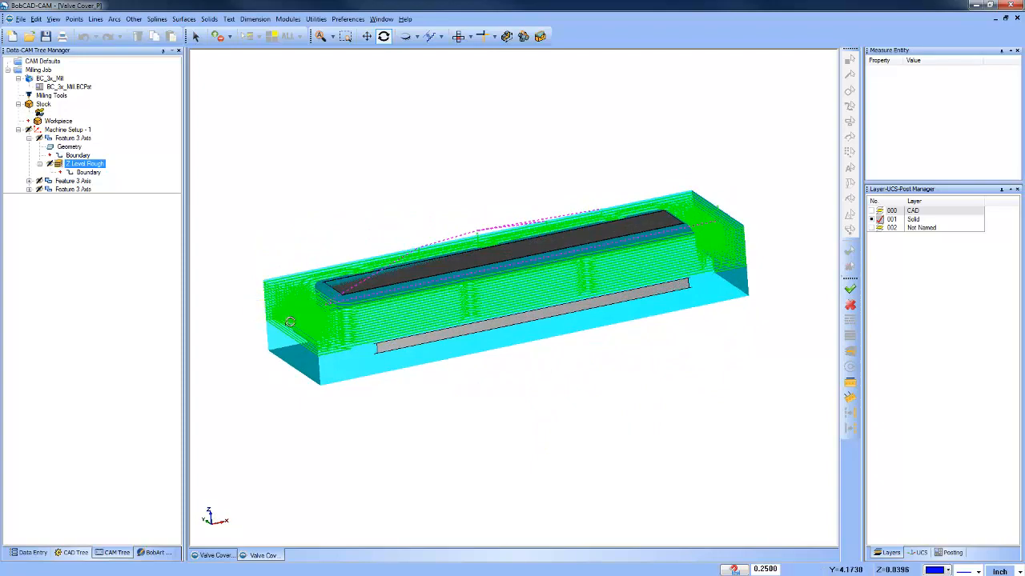
pyautogui.moveTo(477, 407); pyautogui.dragTo(469, 395)
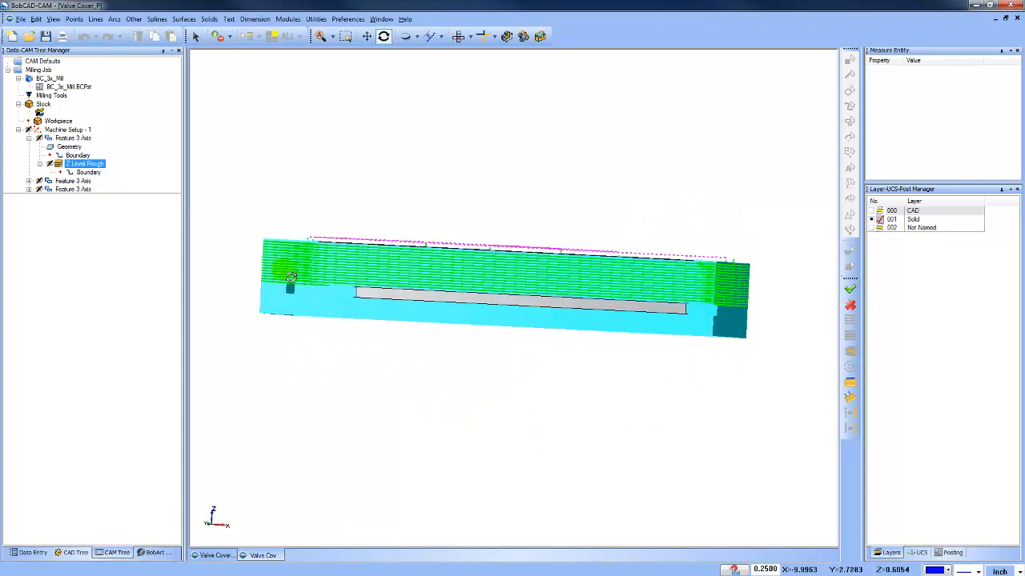
pyautogui.moveTo(439, 357); pyautogui.dragTo(560, 413)
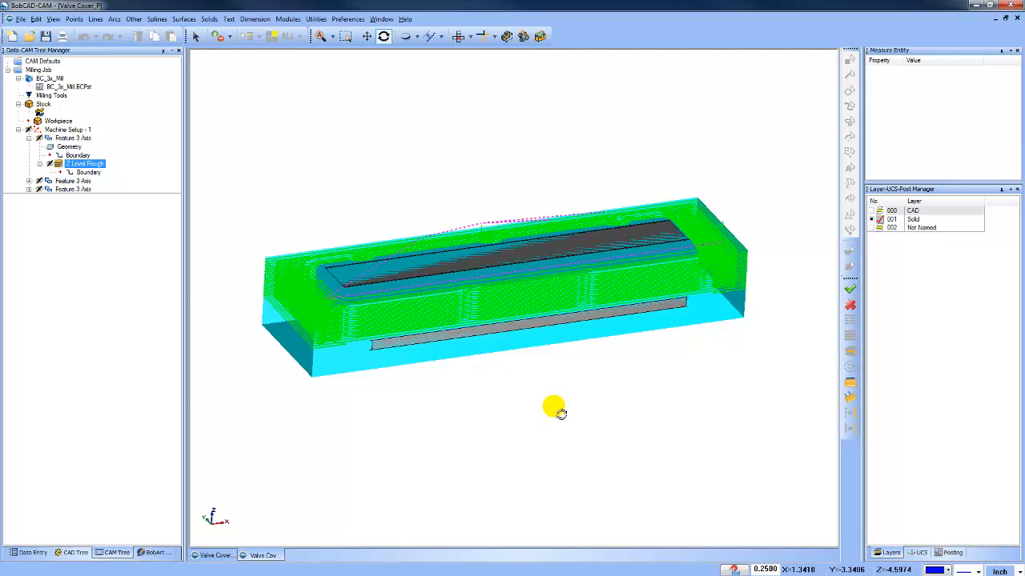
# Highlight the roughing feature's geometry and examine its depth inside the stock from the side.
pyautogui.click(78, 146)
pyautogui.moveTo(469, 361); pyautogui.dragTo(335, 272)
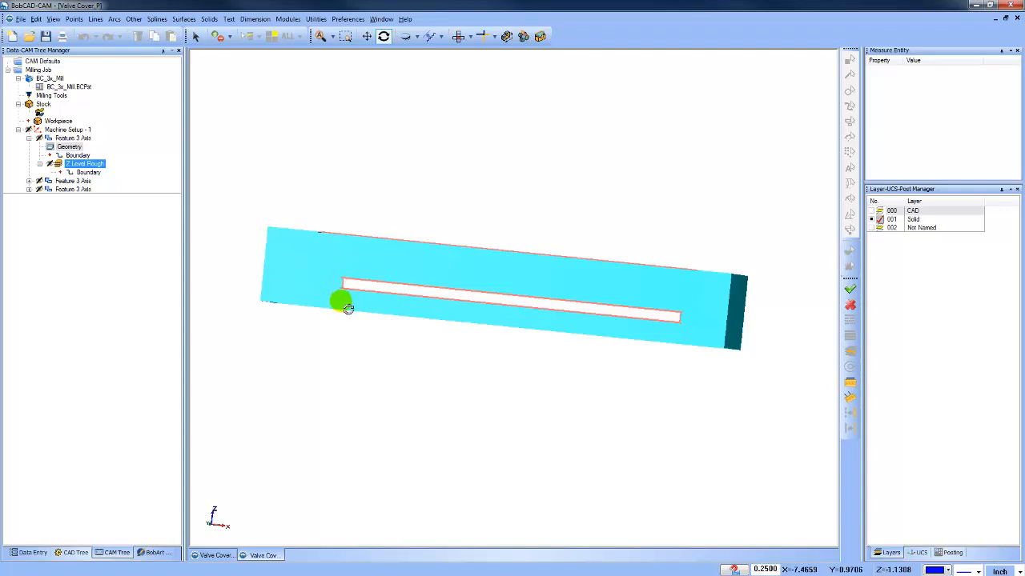
# Display the Z Level Rough toolpath and examine from several angles how deep it cuts within the stock.
pyautogui.click(44, 107)
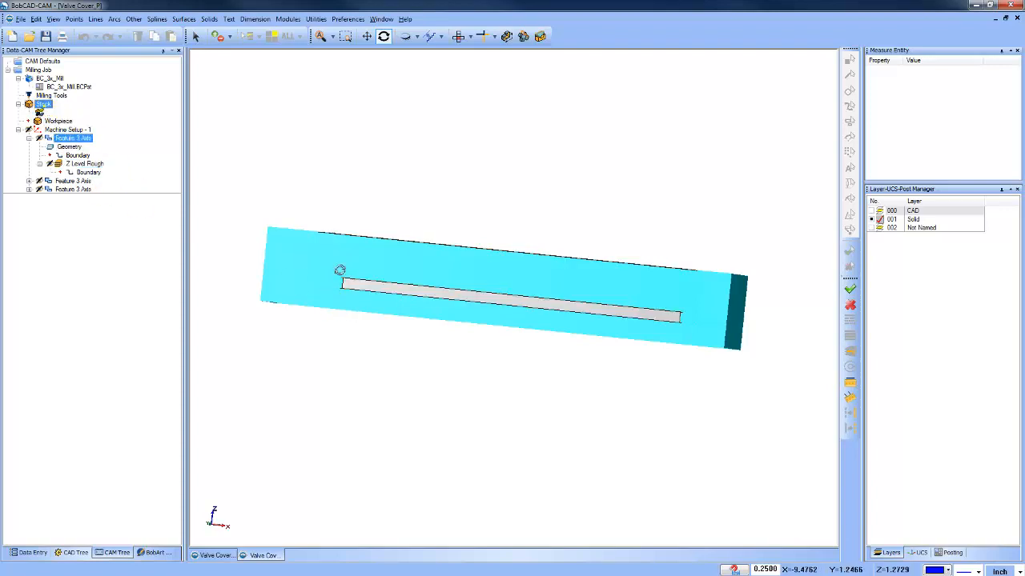
pyautogui.moveTo(406, 320); pyautogui.dragTo(428, 358)
pyautogui.click(86, 163)
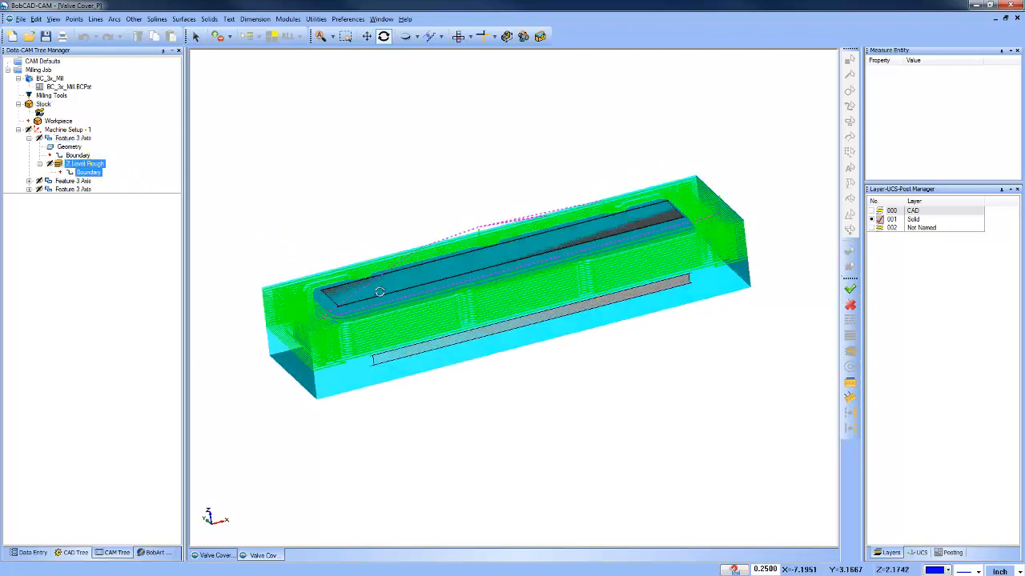
pyautogui.moveTo(490, 322); pyautogui.dragTo(514, 343)
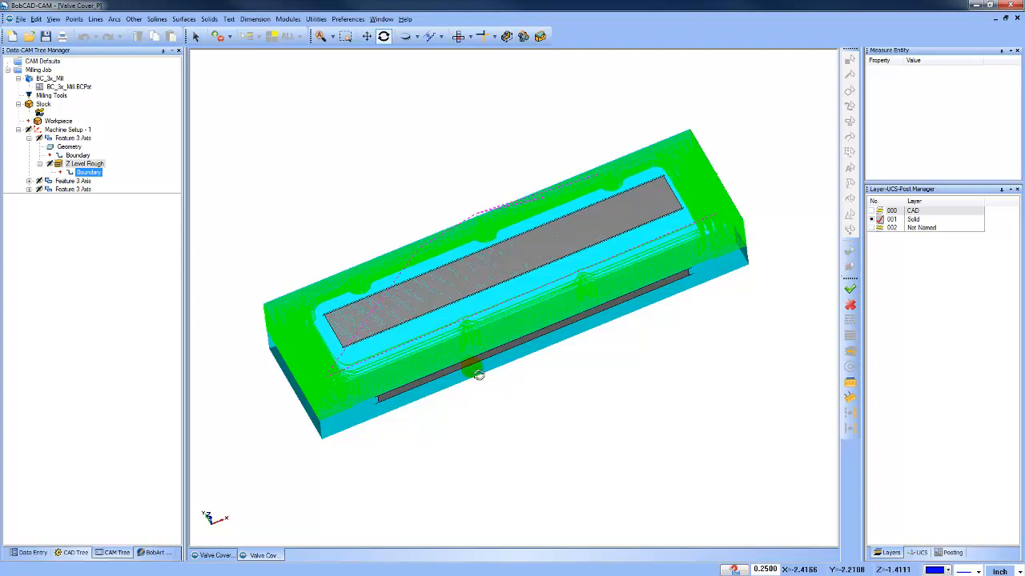
pyautogui.moveTo(465, 361); pyautogui.dragTo(472, 351)
pyautogui.click(73, 138)
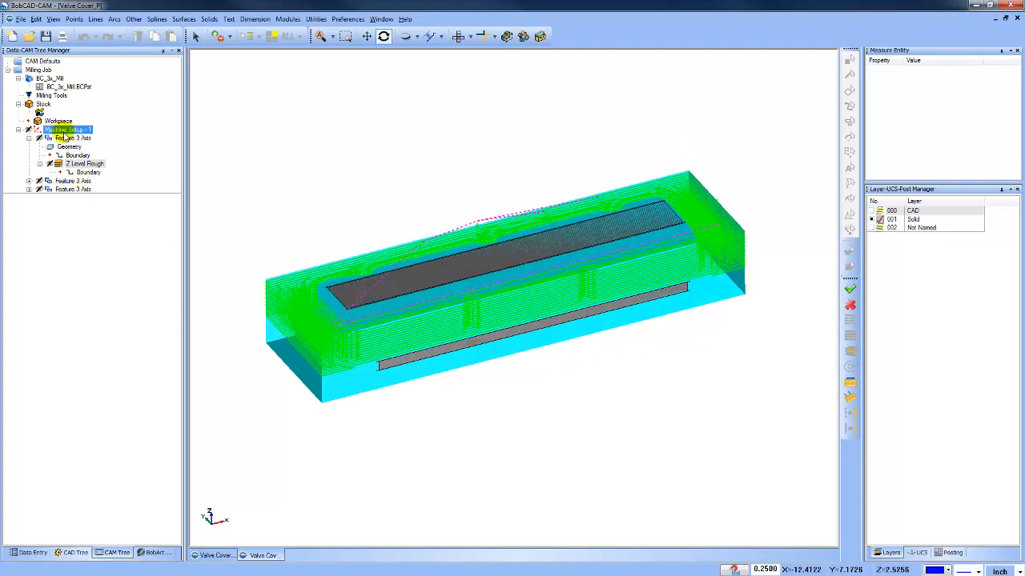
pyautogui.moveTo(576, 362); pyautogui.dragTo(604, 352)
pyautogui.scroll(3, 499, 260)
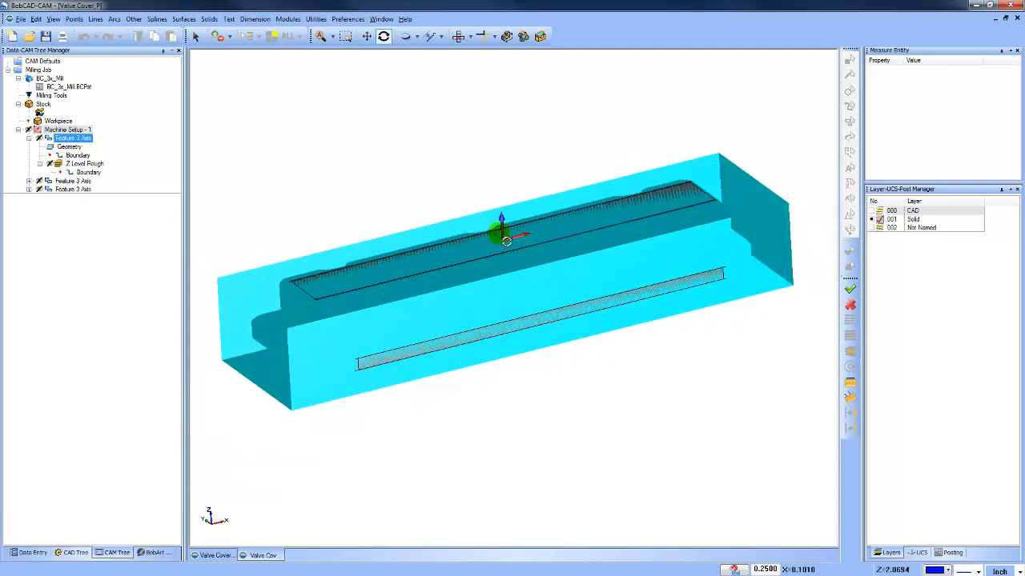
# Raise the stock's transparency to near High and inspect the valve cover inside the stock.
pyautogui.click(43, 105)
pyautogui.rightClick(45, 107)
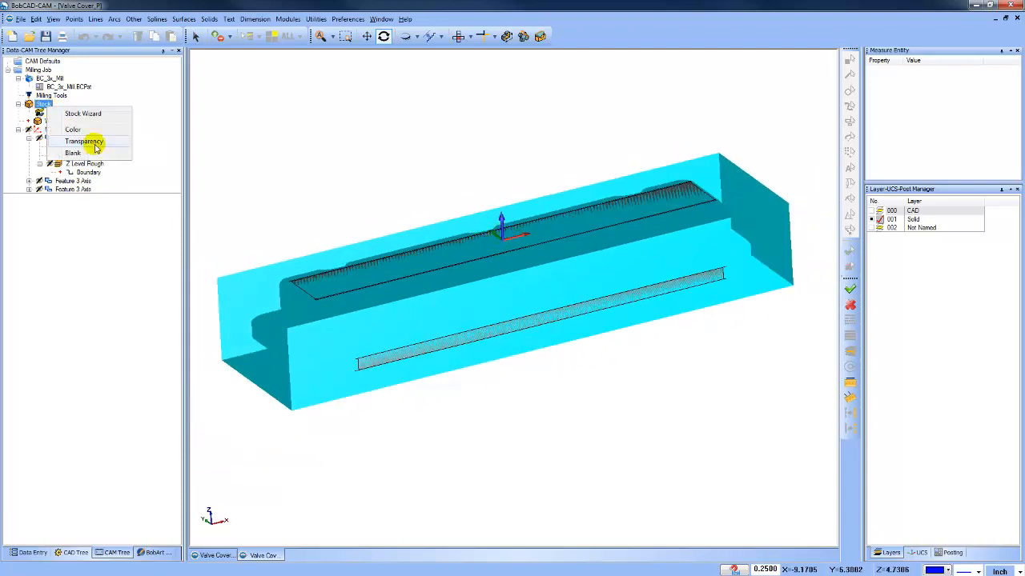
pyautogui.click(159, 143)
pyautogui.moveTo(427, 288); pyautogui.dragTo(587, 290)
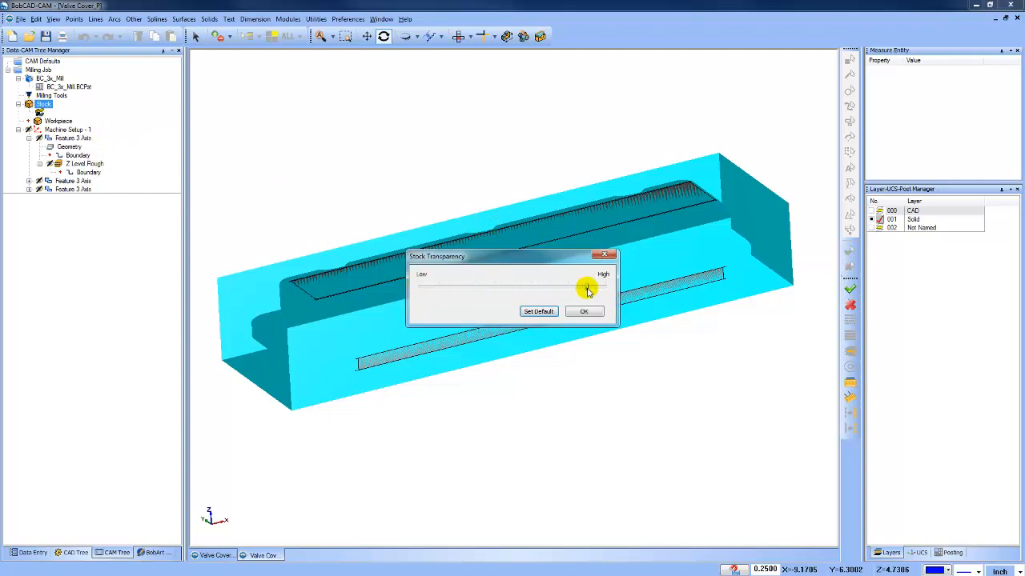
pyautogui.click(584, 311)
pyautogui.click(57, 156)
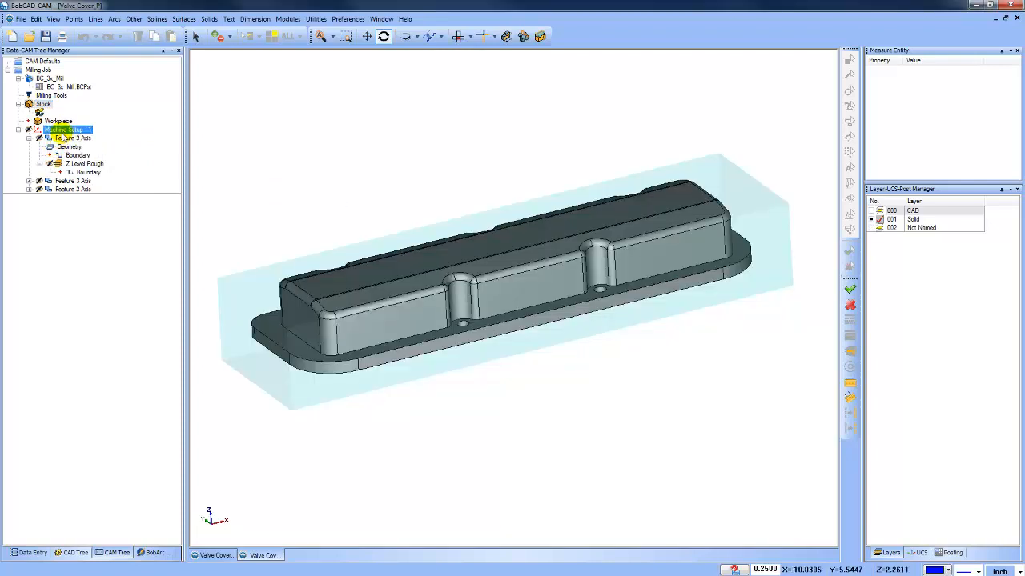
pyautogui.click(66, 131)
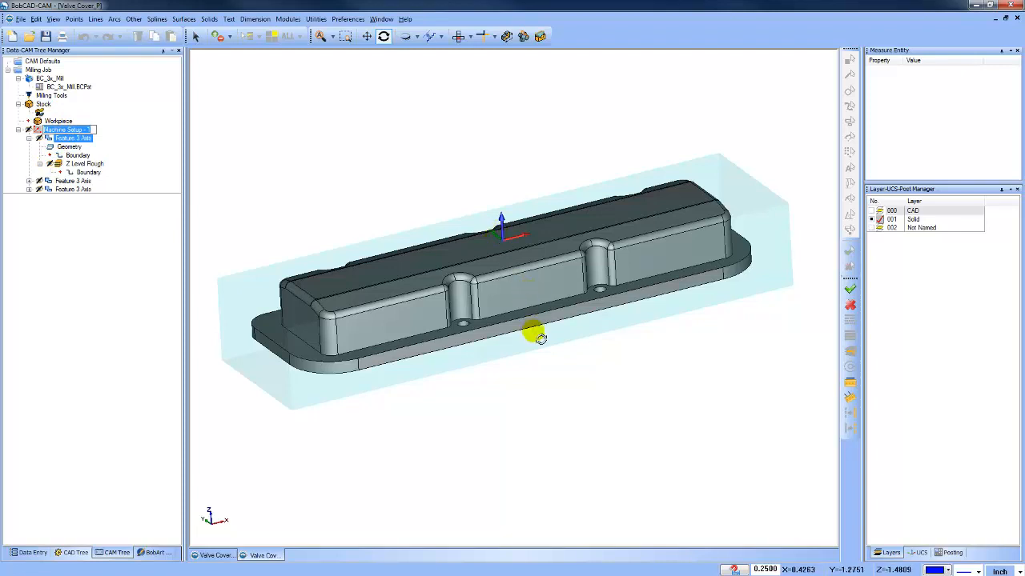
pyautogui.moveTo(553, 352); pyautogui.dragTo(575, 364)
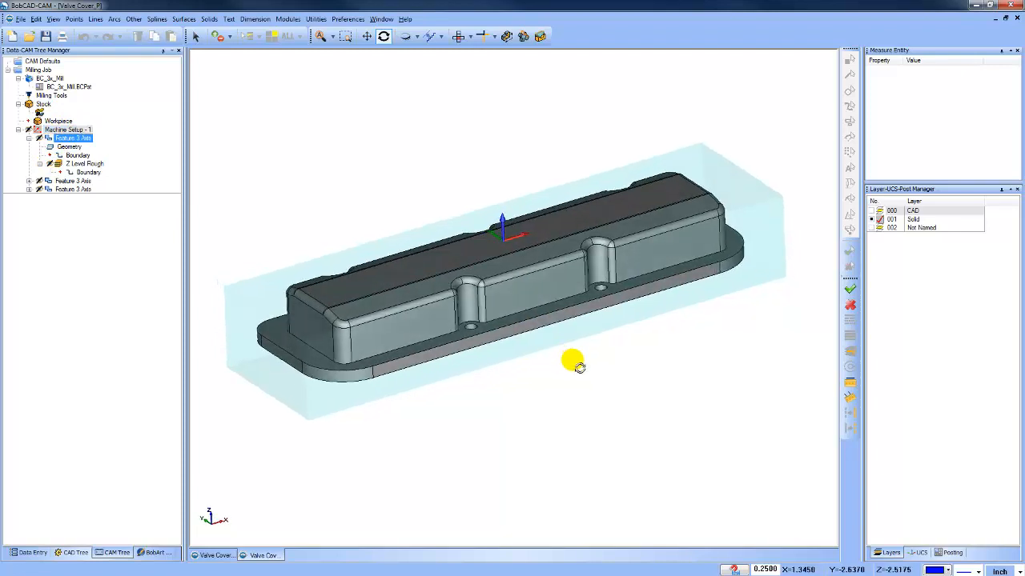
# Review the roughing feature's pattern and depth parameters, including the Bottom of Job option, and leave without changes.
pyautogui.rightClick(77, 138)
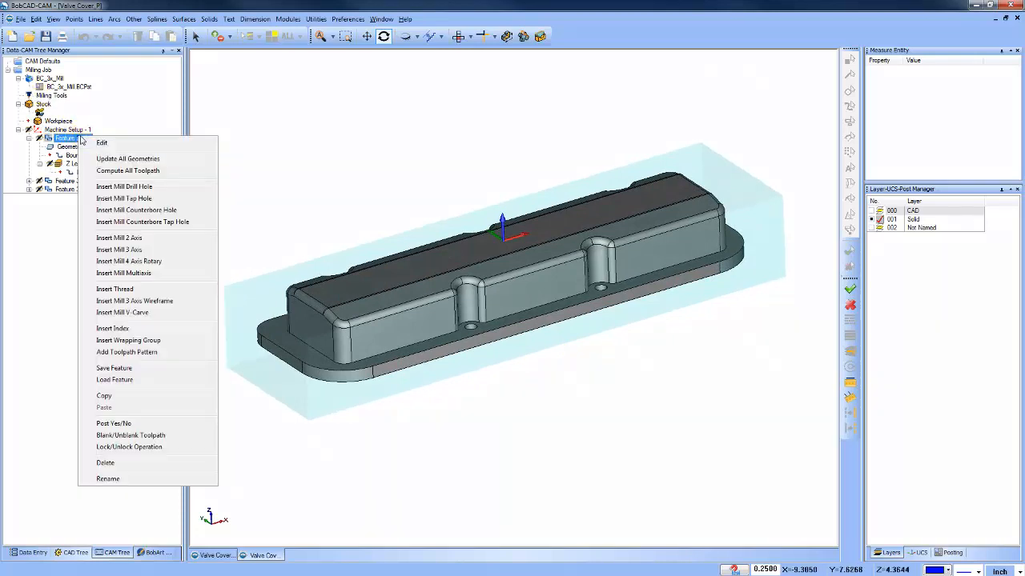
pyautogui.click(104, 143)
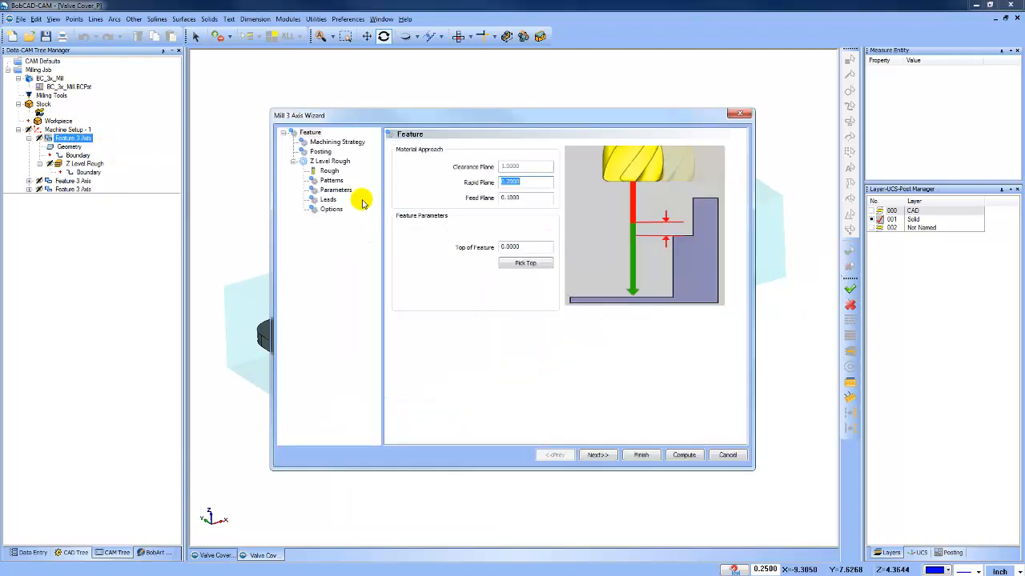
pyautogui.click(333, 182)
pyautogui.click(335, 190)
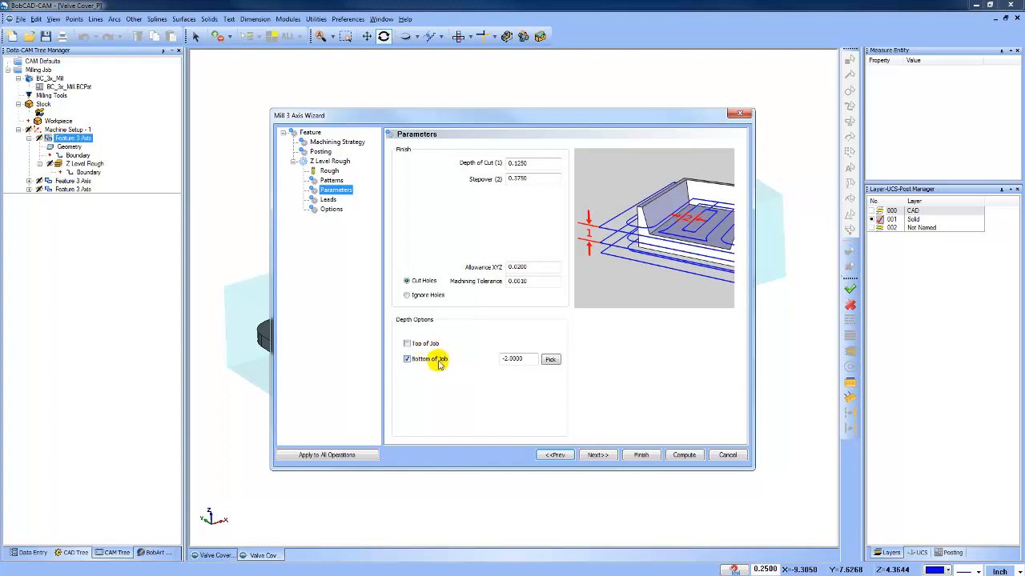
pyautogui.click(725, 455)
pyautogui.click(102, 129)
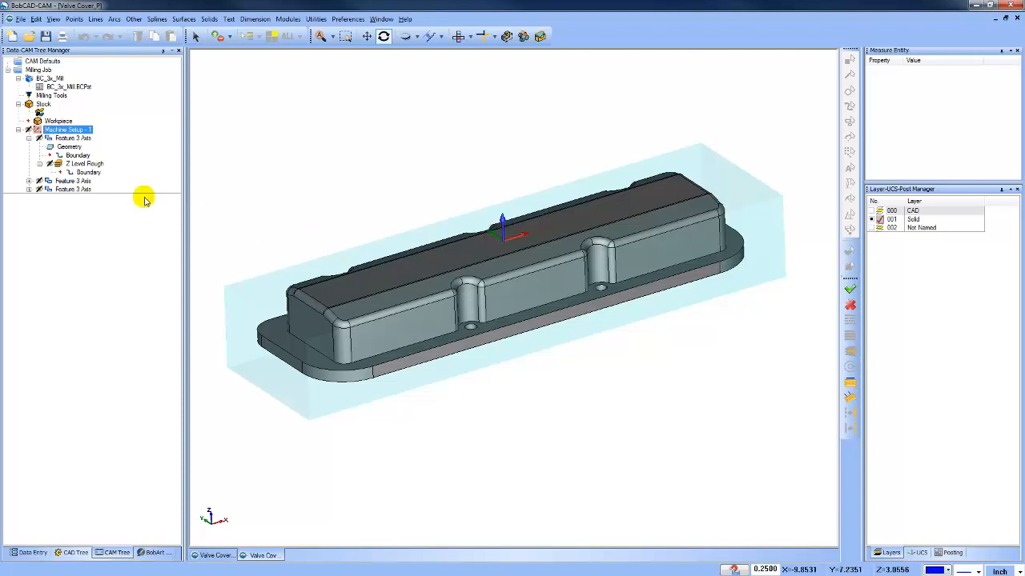
# Expand the second and third 3 Axis features, compare the Z Level Rough and Planar toolpaths, and collapse all three features.
pyautogui.click(88, 164)
pyautogui.click(96, 171)
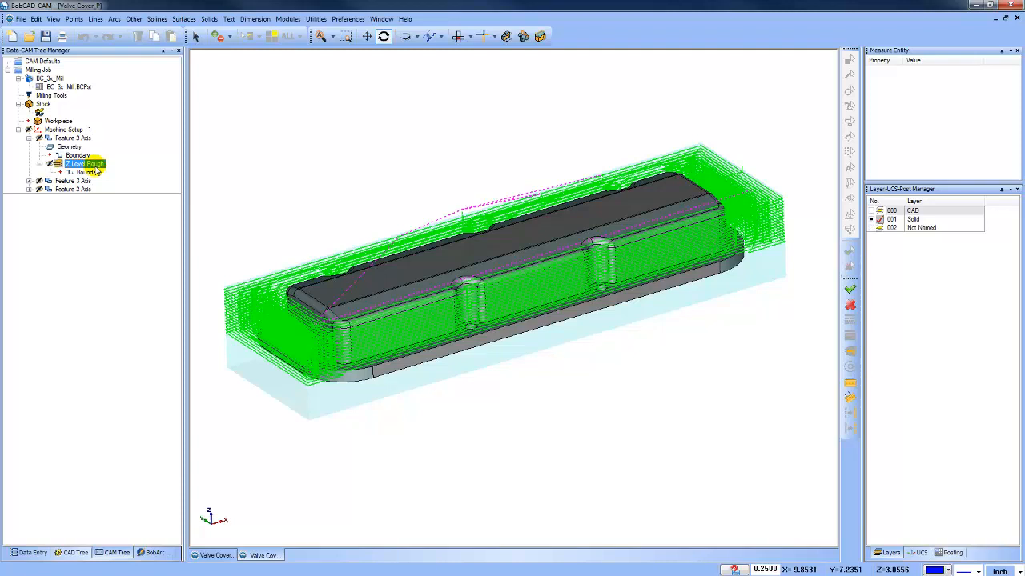
pyautogui.click(72, 181)
pyautogui.click(29, 181)
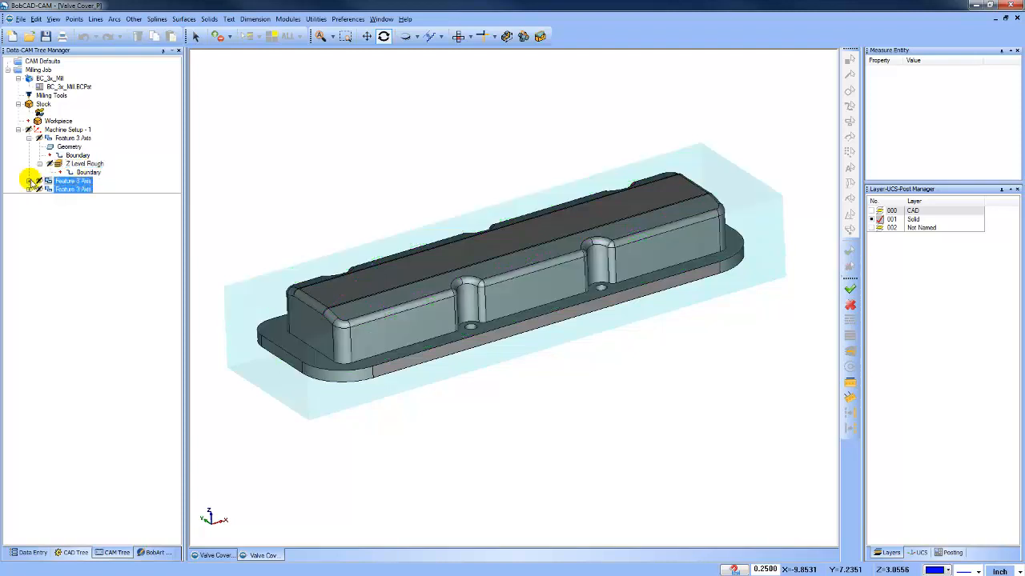
pyautogui.click(72, 214)
pyautogui.click(28, 215)
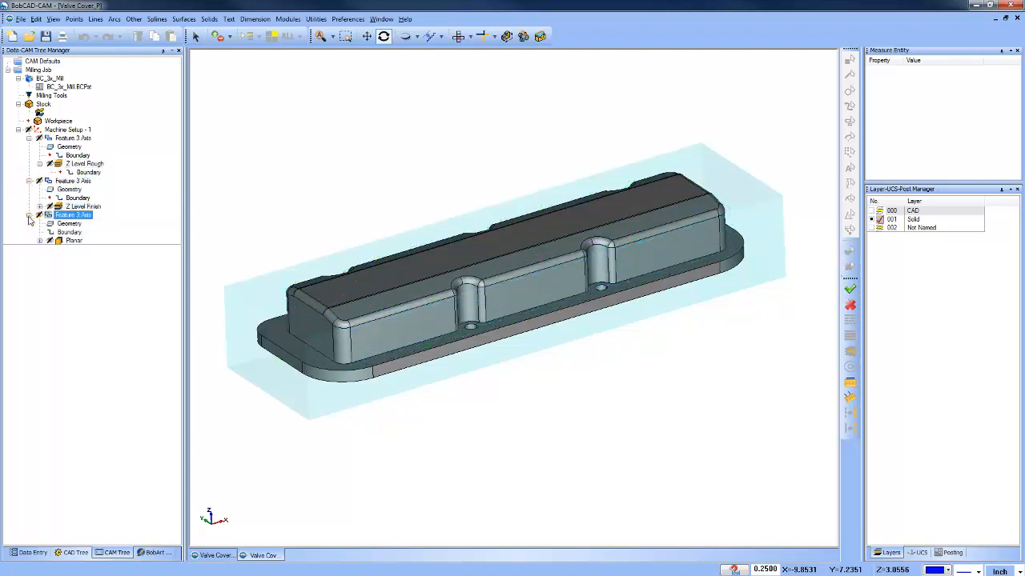
pyautogui.click(75, 241)
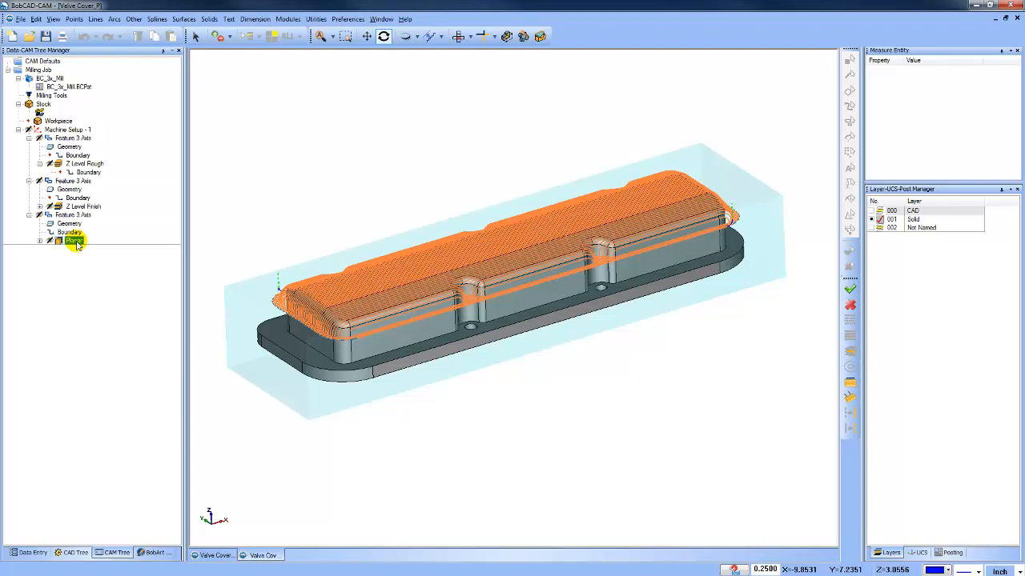
pyautogui.click(29, 137)
pyautogui.click(29, 147)
pyautogui.click(29, 155)
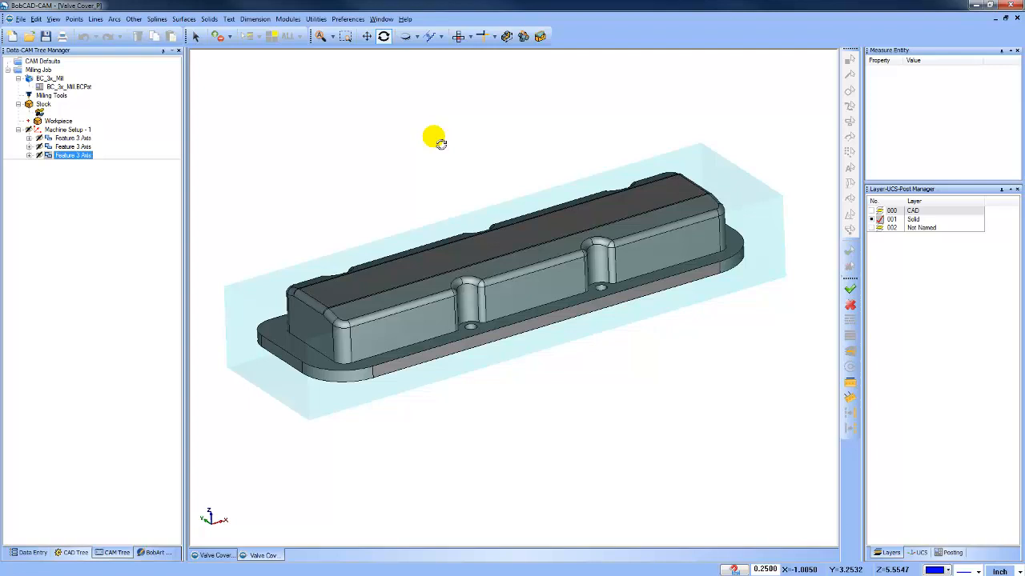
# Backplot the Planar toolpath and advance the tool through its passes to examine how it overruns the valve cover's edges.
pyautogui.click(28, 156)
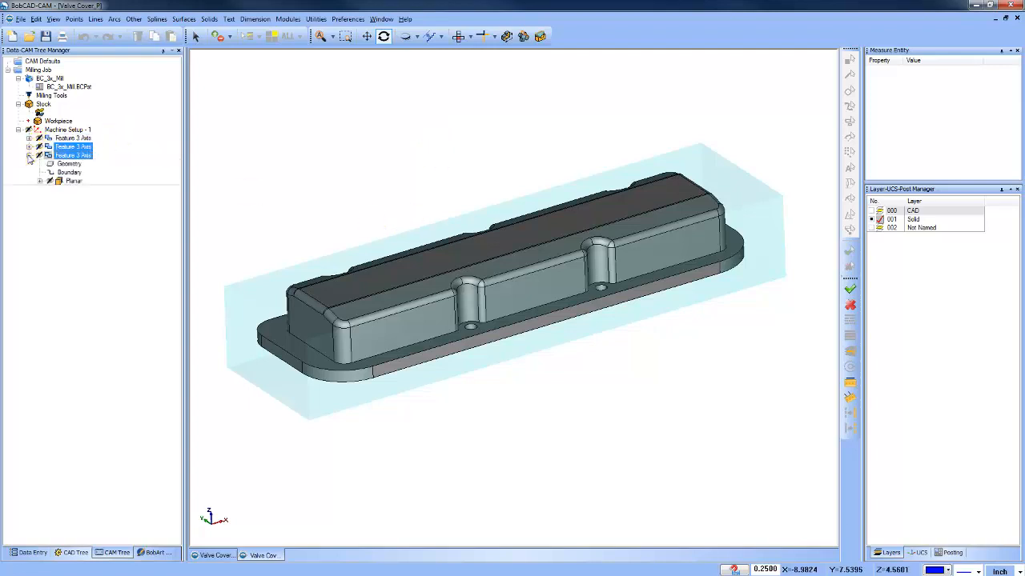
pyautogui.click(70, 184)
pyautogui.moveTo(525, 331); pyautogui.dragTo(530, 360, button='middle')
pyautogui.scroll(-1, 530, 360)
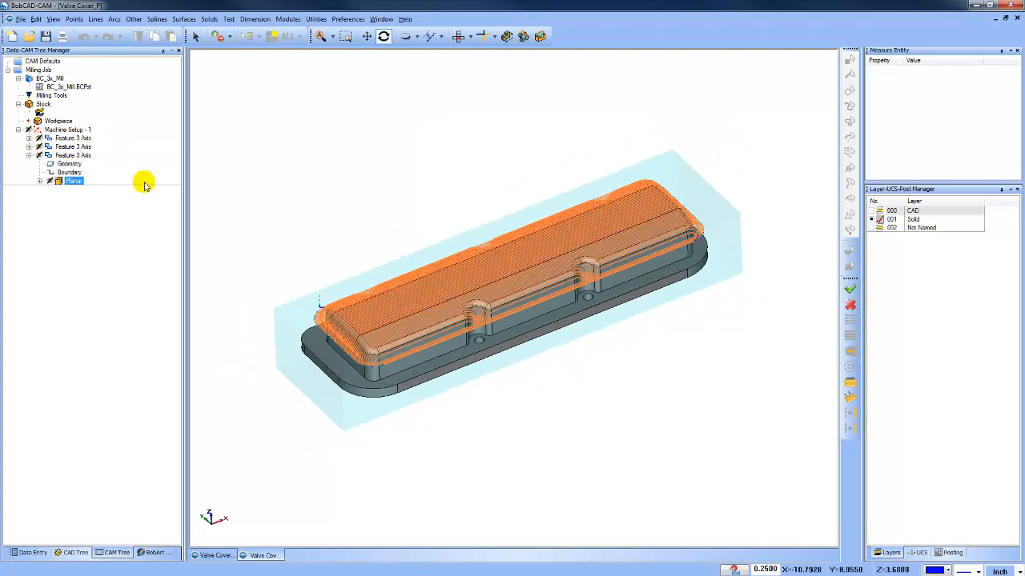
pyautogui.rightClick(73, 183)
pyautogui.click(107, 202)
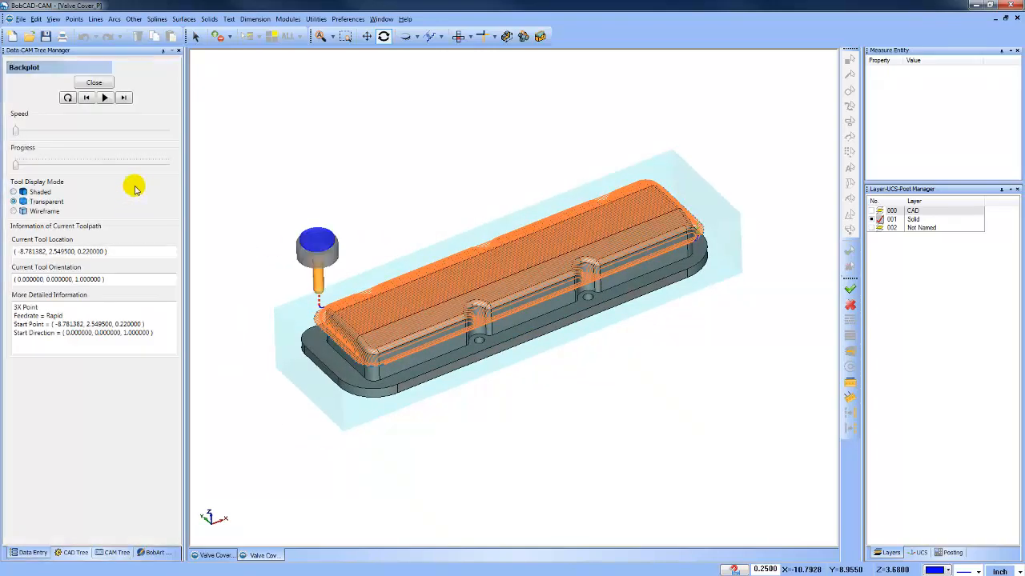
pyautogui.moveTo(16, 164); pyautogui.dragTo(85, 164)
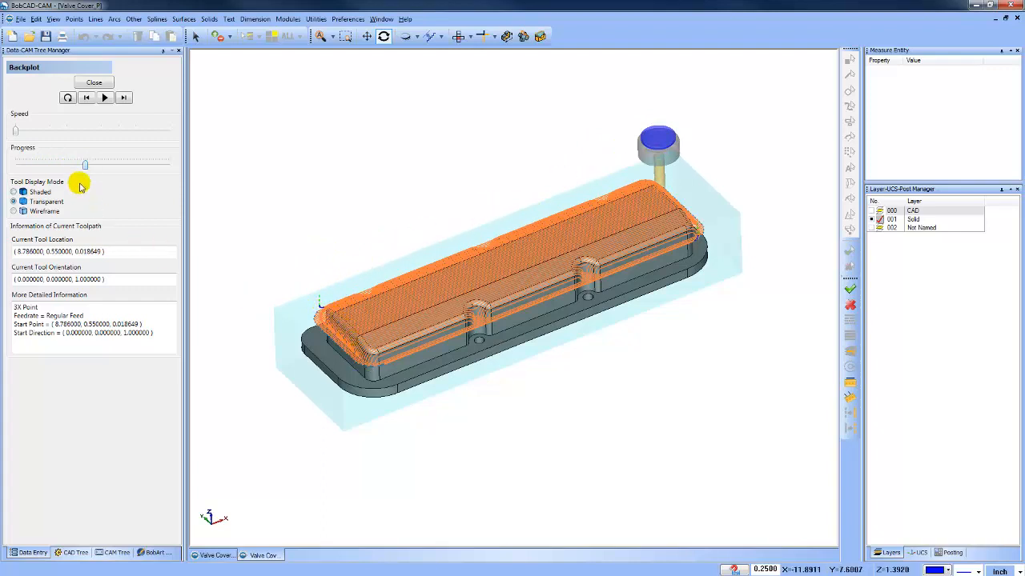
pyautogui.moveTo(84, 163); pyautogui.dragTo(115, 163)
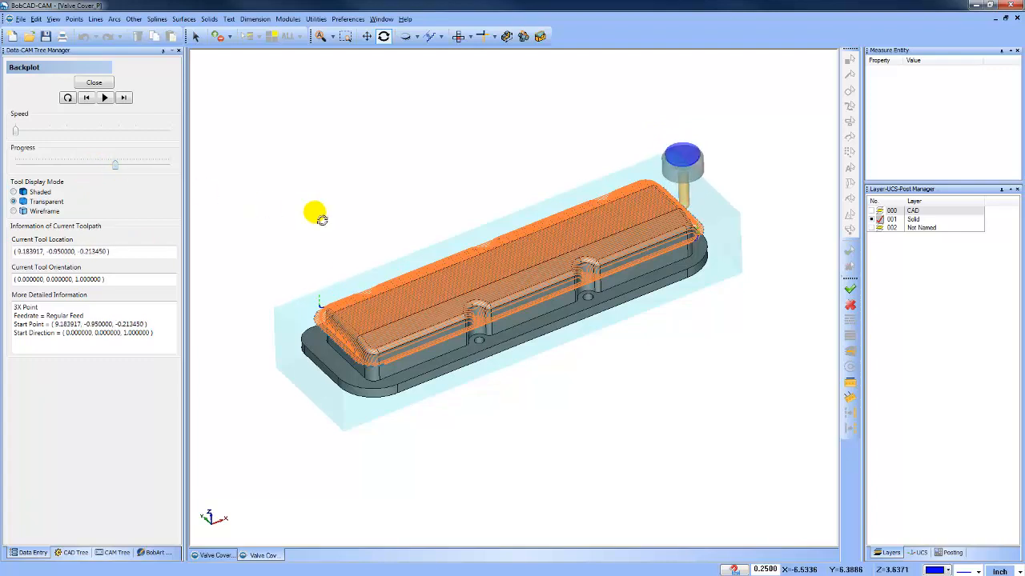
pyautogui.click(94, 83)
# Review the Planar feature's machining strategies, preview the Equidistant operation, and leave without changes.
pyautogui.click(72, 155)
pyautogui.rightClick(74, 157)
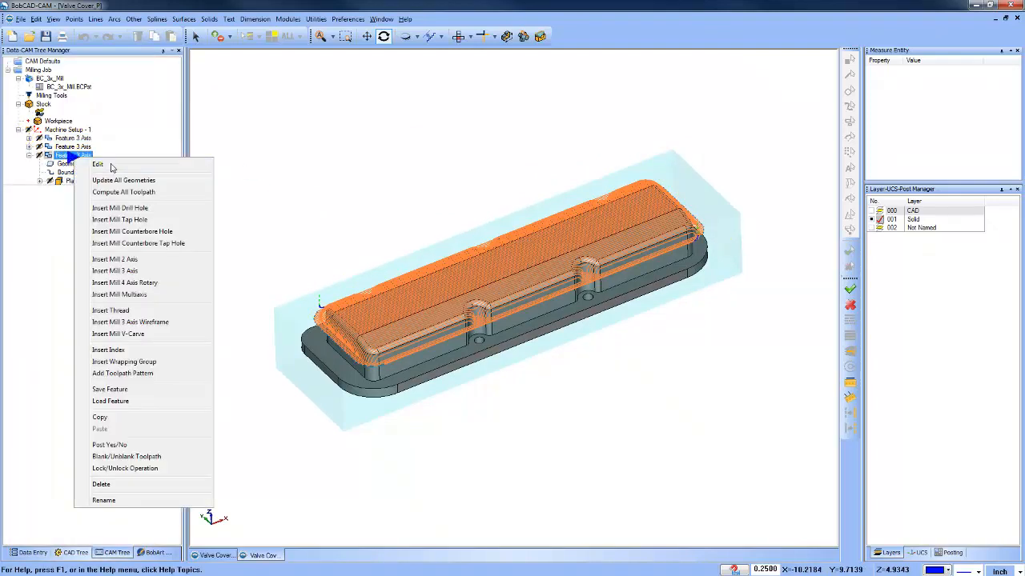
pyautogui.click(98, 164)
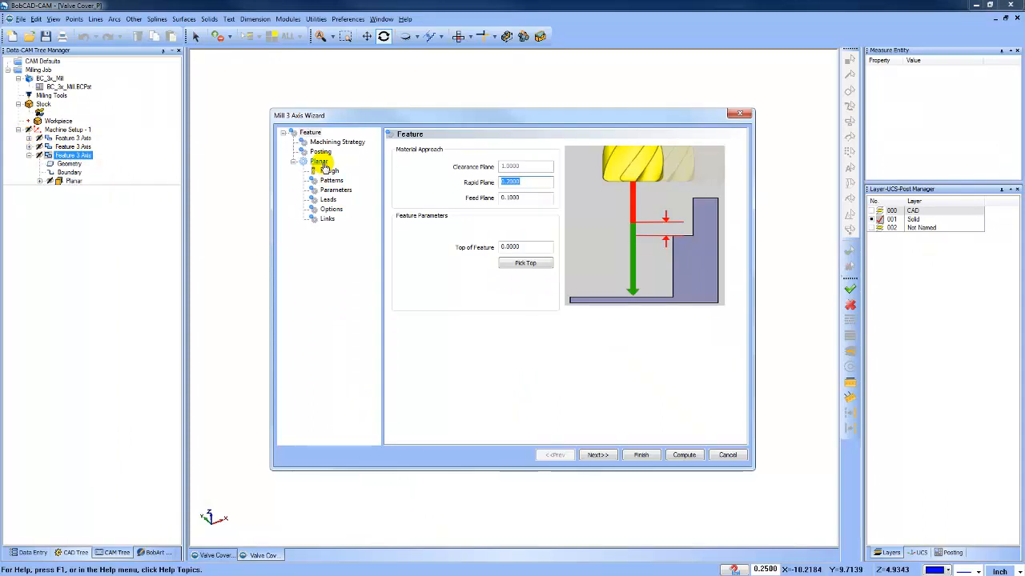
pyautogui.click(337, 141)
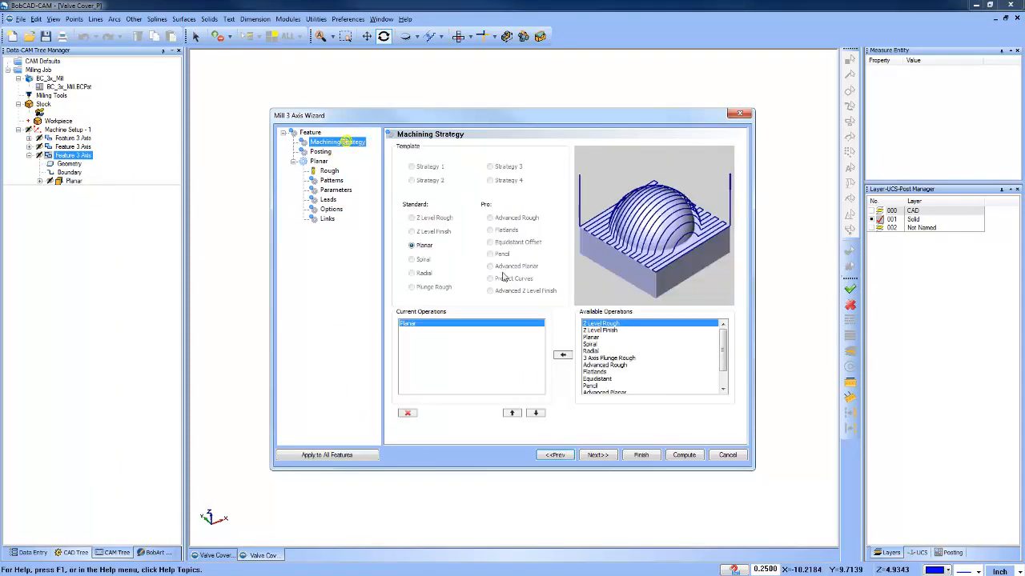
pyautogui.click(615, 378)
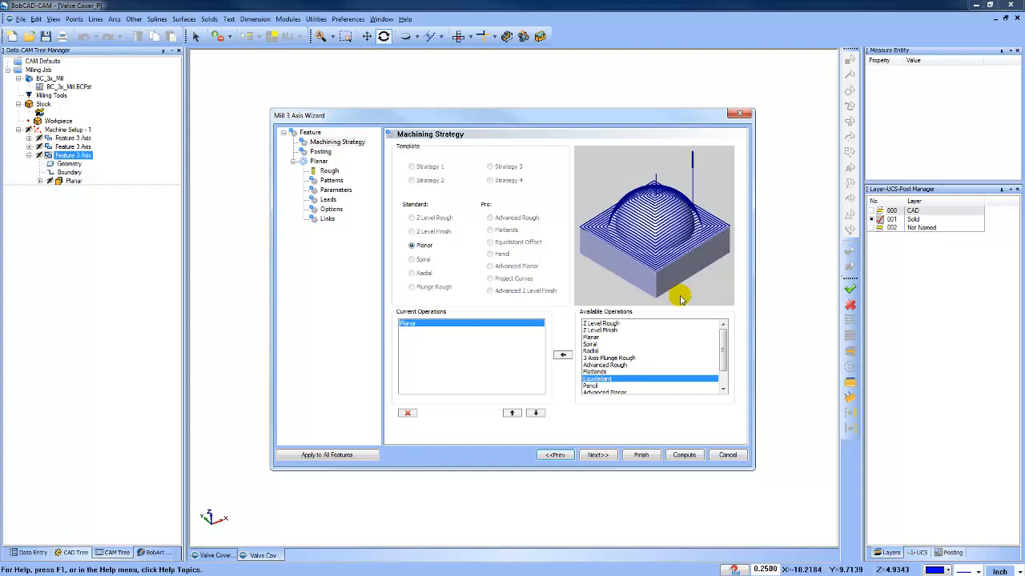
pyautogui.click(725, 455)
# Start a Mill Multiaxis feature with the Surface Parallel Cuts toolpath type and open its surface path parameters.
pyautogui.click(60, 138)
pyautogui.rightClick(60, 129)
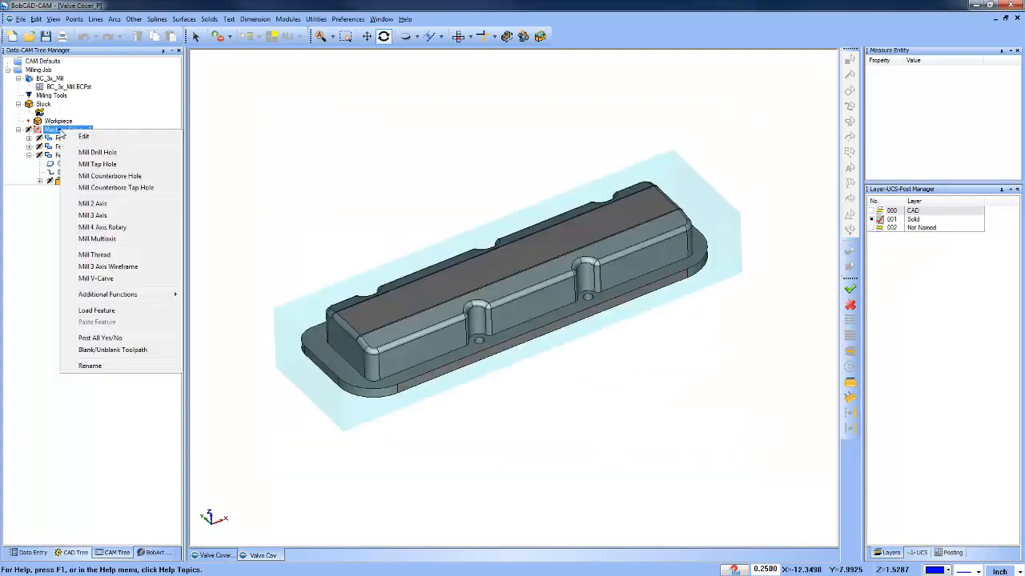
pyautogui.click(129, 239)
pyautogui.click(375, 176)
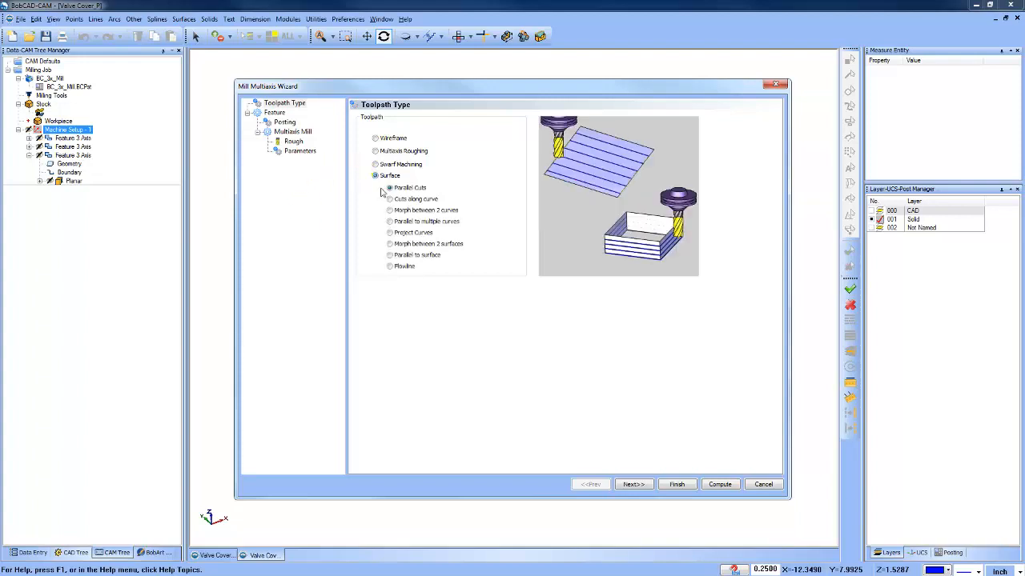
pyautogui.click(632, 485)
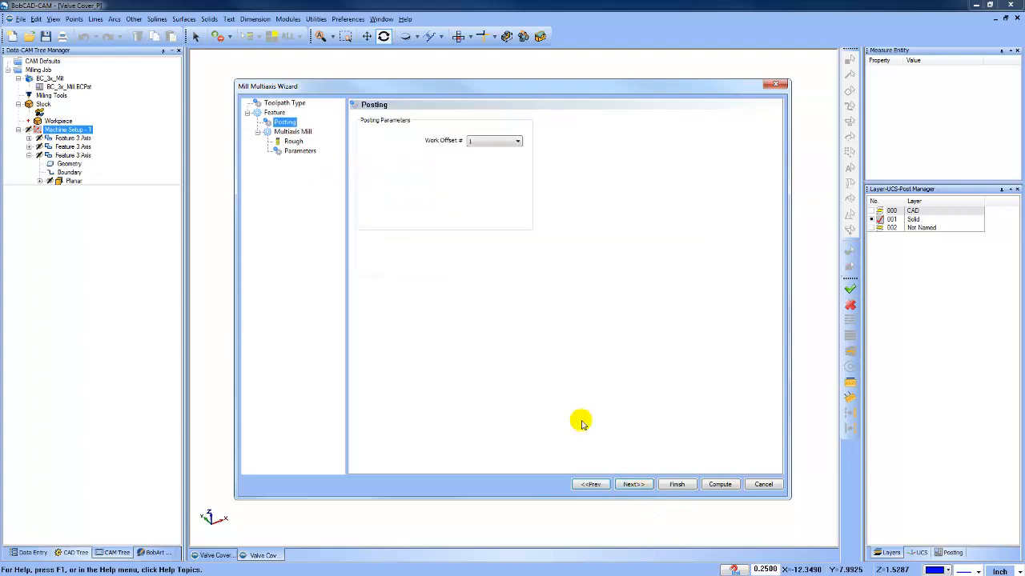
pyautogui.click(301, 151)
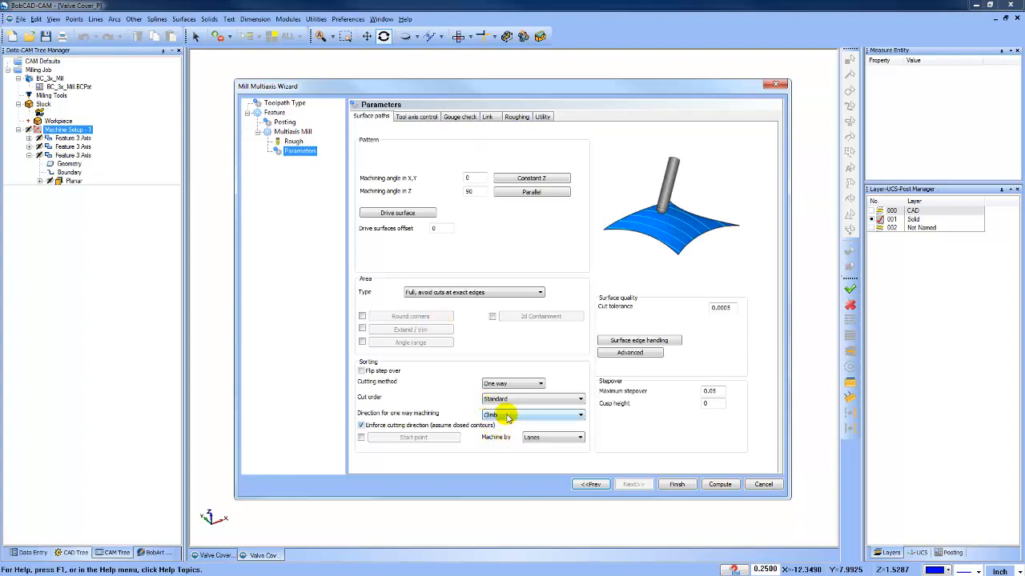
# Try the From center away and From outside to center cut orders for one-way machining, and cancel the multiaxis feature.
pyautogui.click(547, 399)
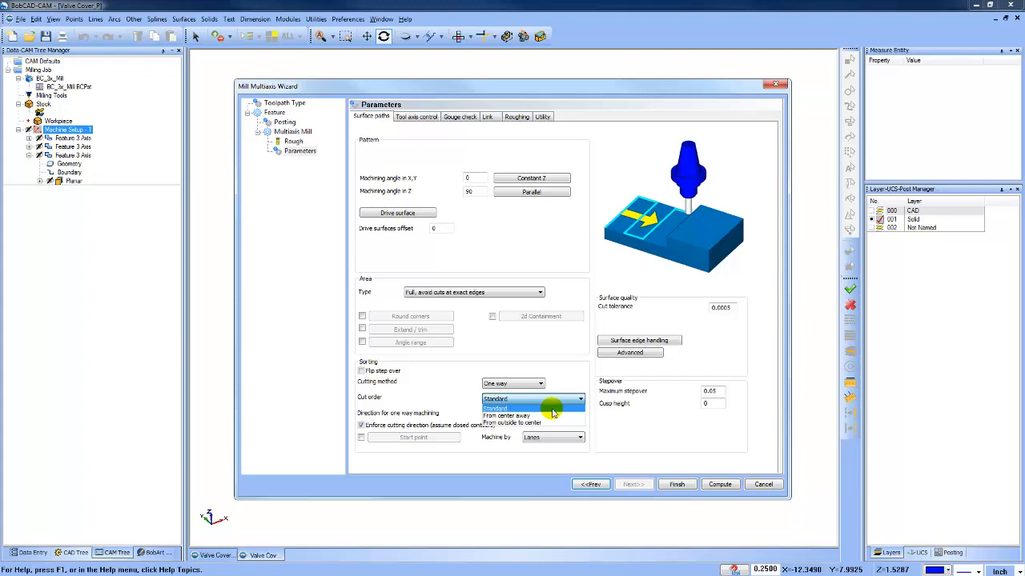
pyautogui.click(552, 415)
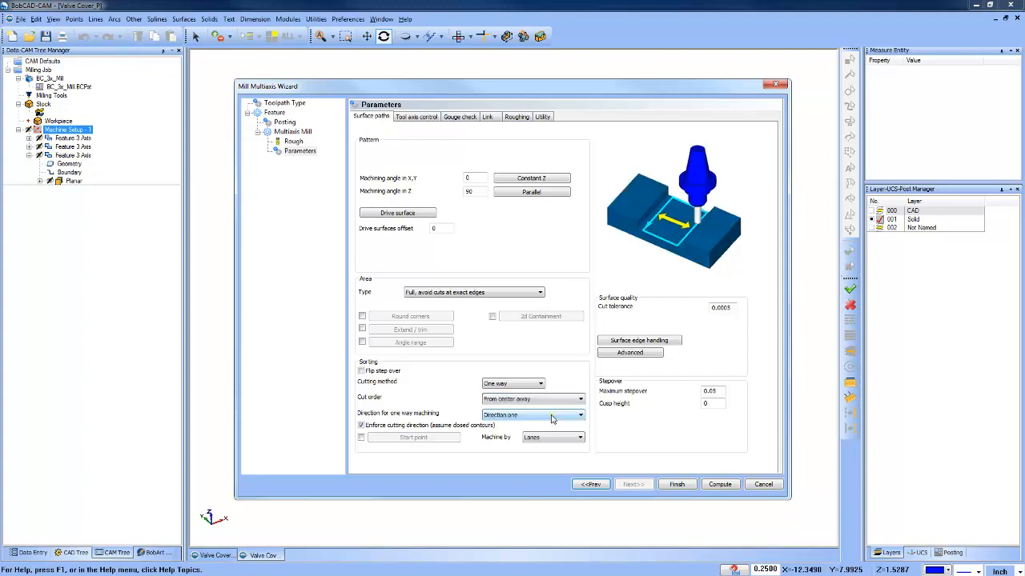
pyautogui.click(554, 399)
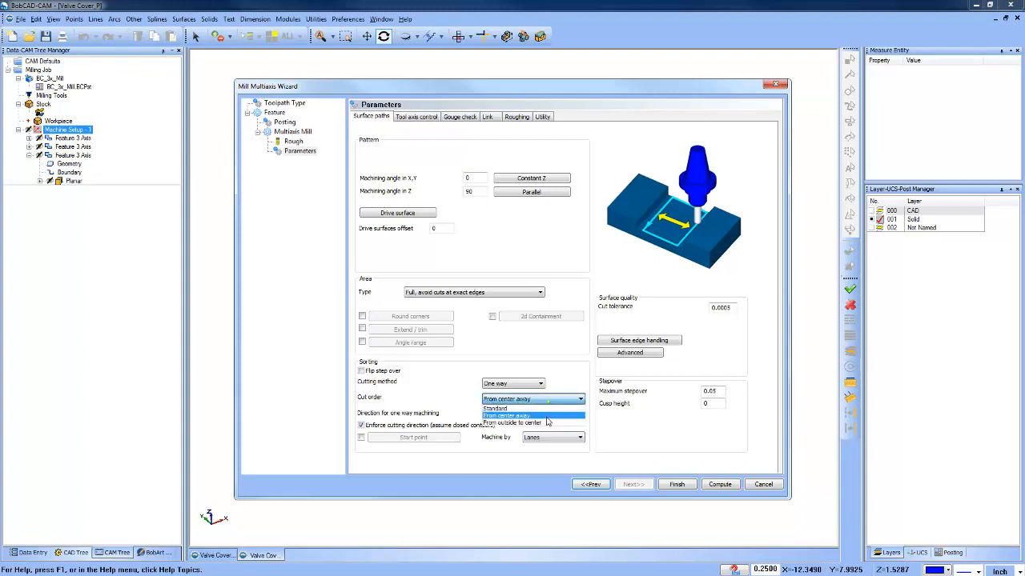
pyautogui.click(547, 422)
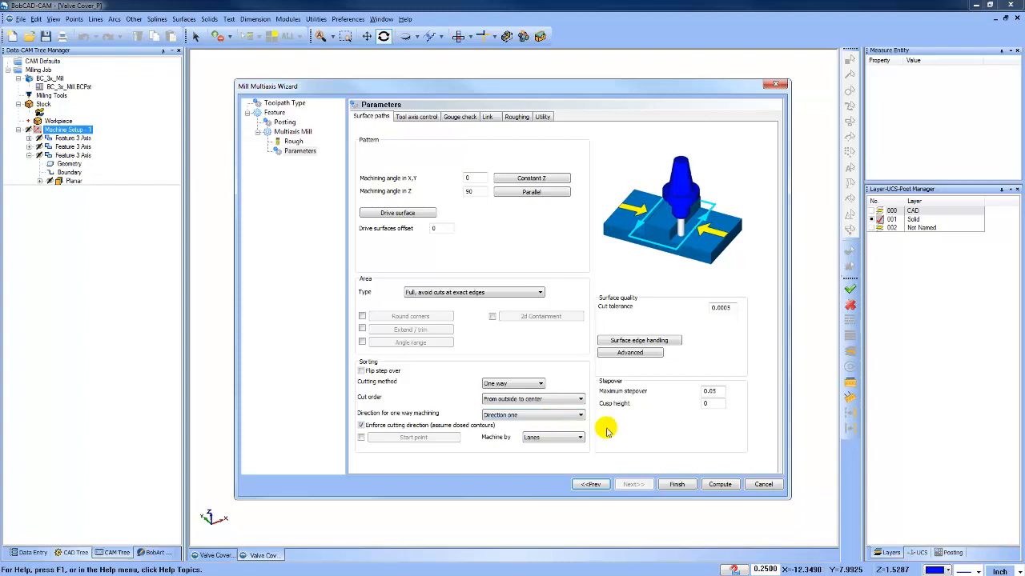
pyautogui.click(761, 484)
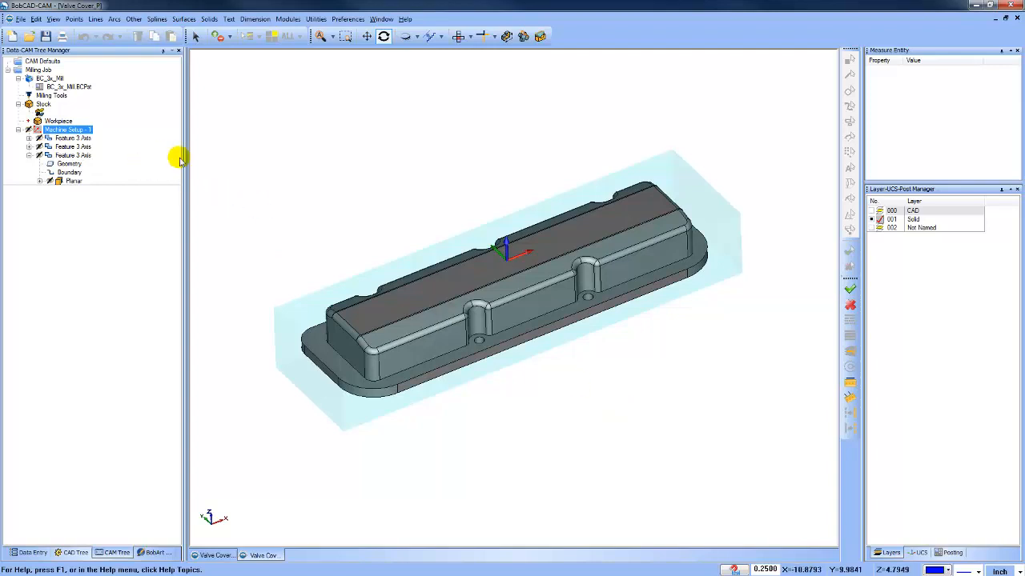
# Review the milling job's toolpath statistics for the Z Level Rough, Z Level Finish and Planar operations, and close them.
pyautogui.click(46, 72)
pyautogui.rightClick(48, 75)
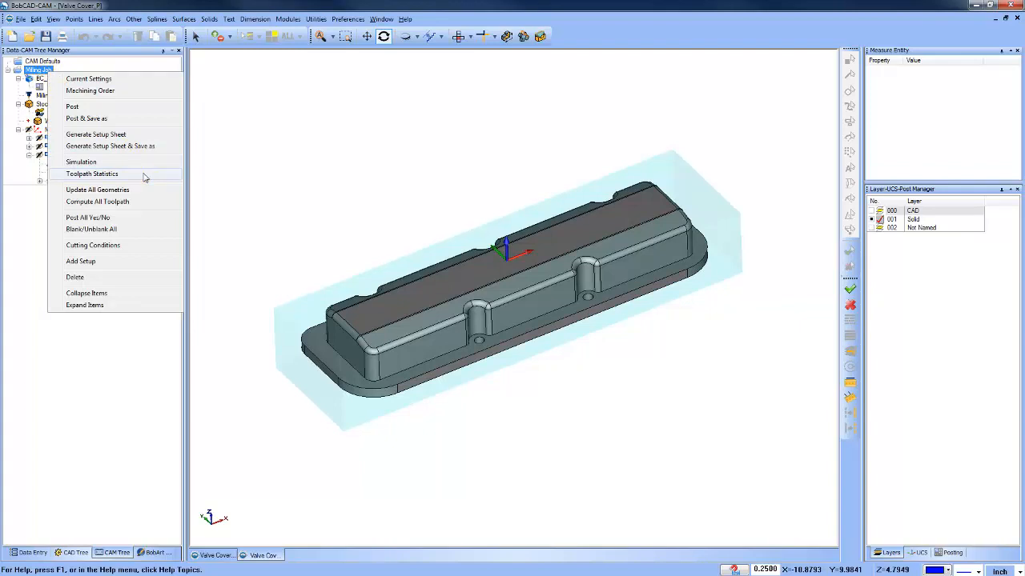
pyautogui.click(92, 174)
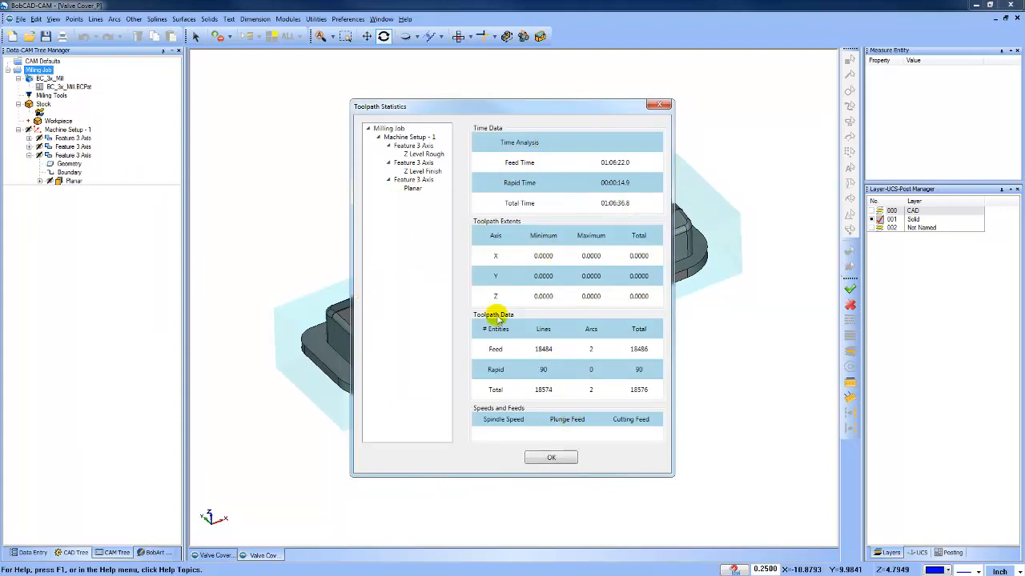
pyautogui.click(426, 156)
pyautogui.click(423, 171)
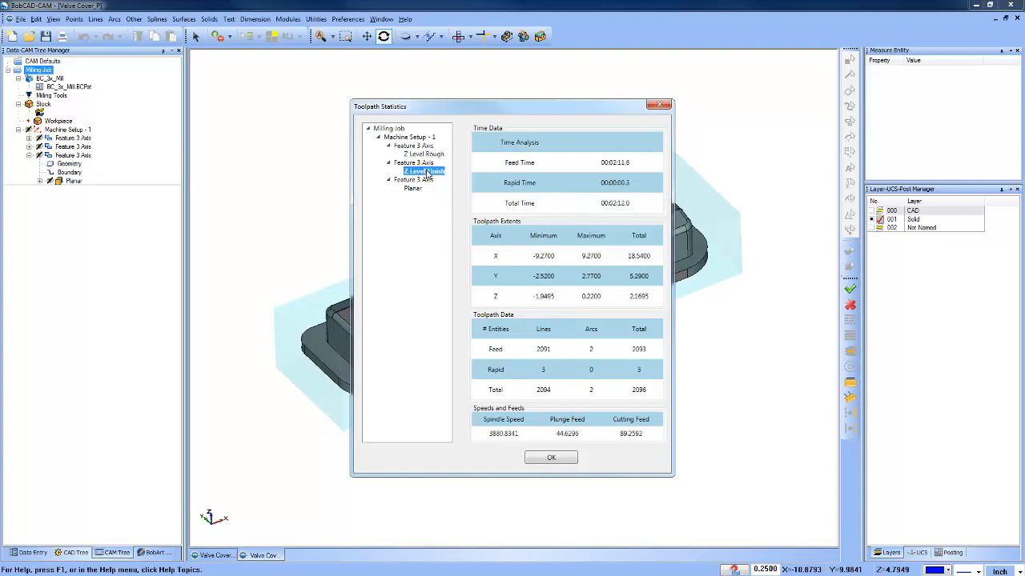
pyautogui.click(413, 188)
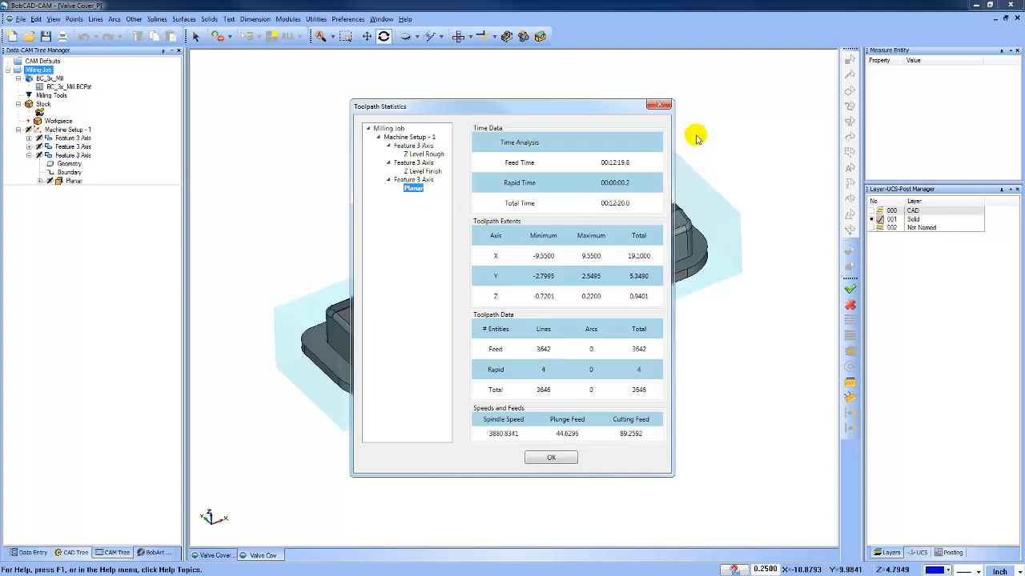
pyautogui.click(659, 104)
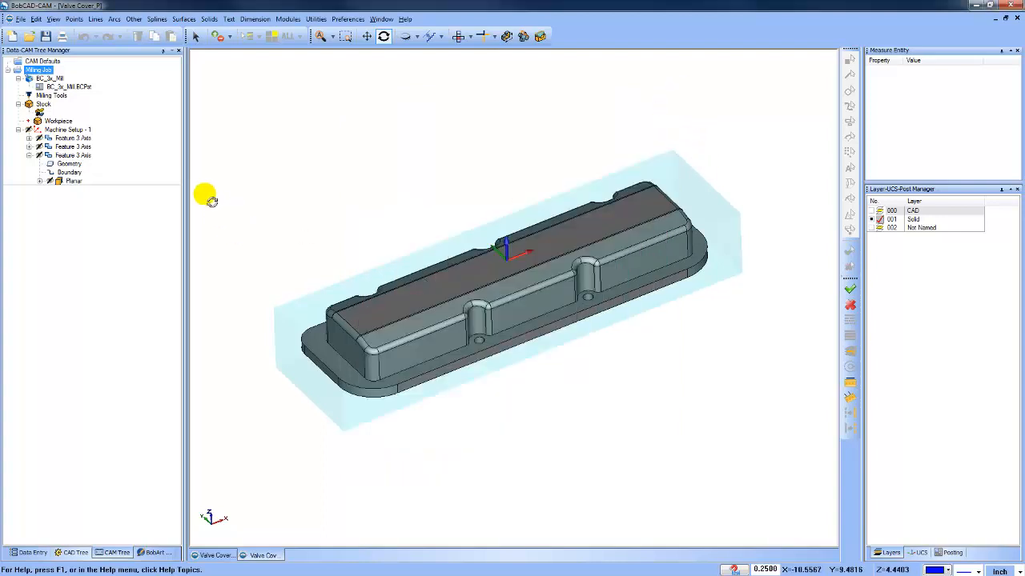
pyautogui.rightClick(44, 70)
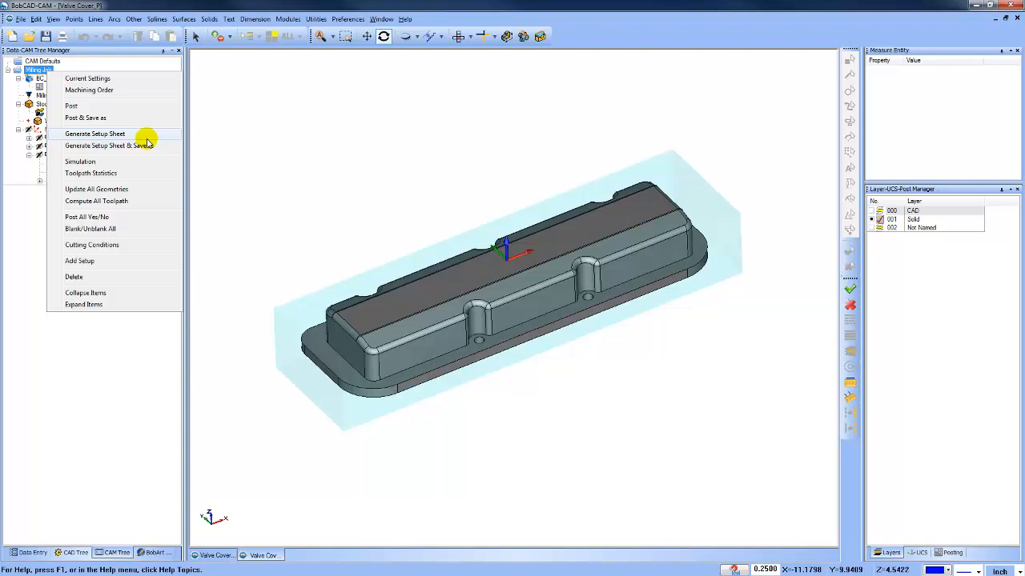
pyautogui.click(260, 163)
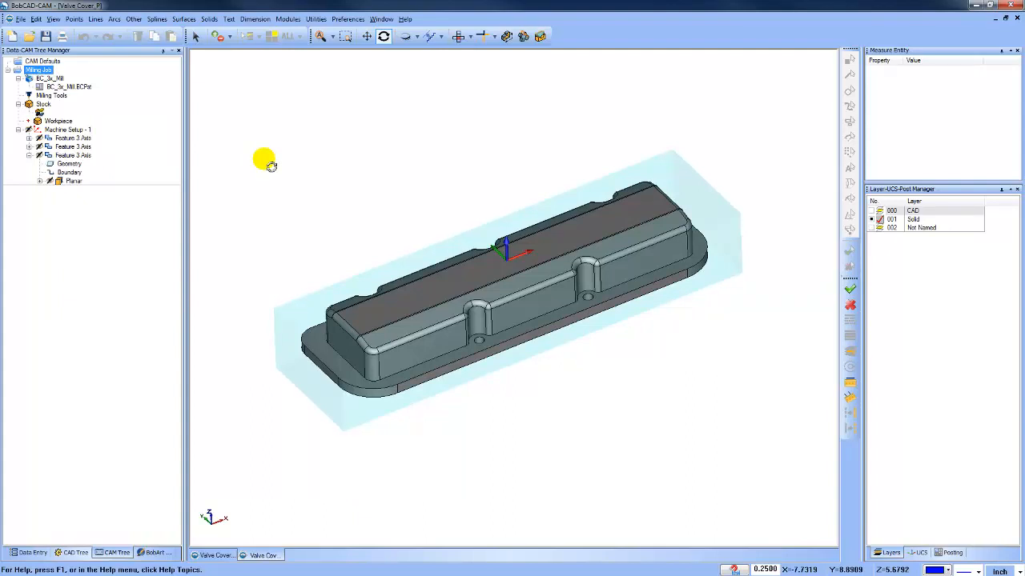
# Launch the machining simulation and show only the workpiece and stock instead of the full machine.
pyautogui.click(287, 20)
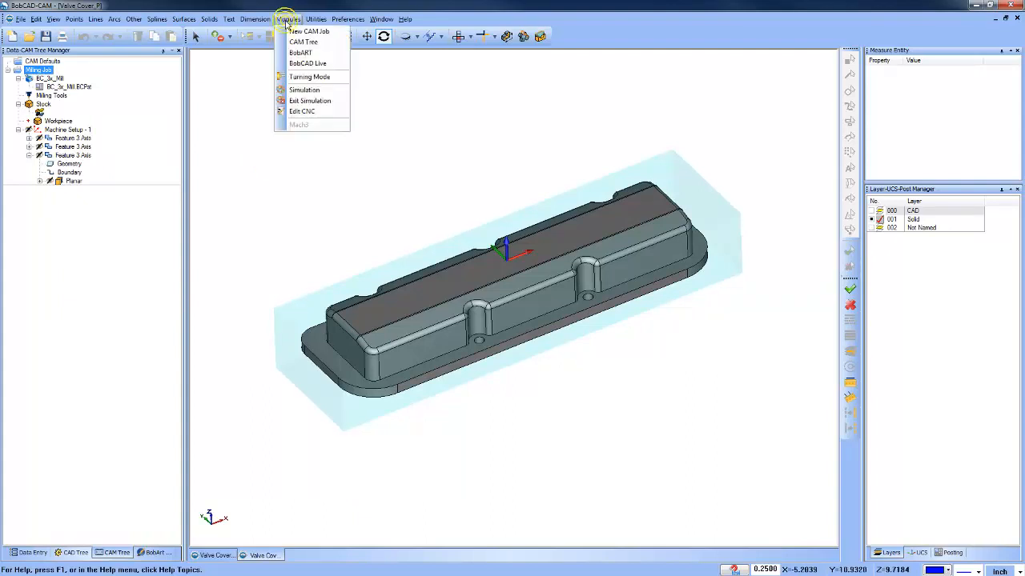
pyautogui.click(317, 90)
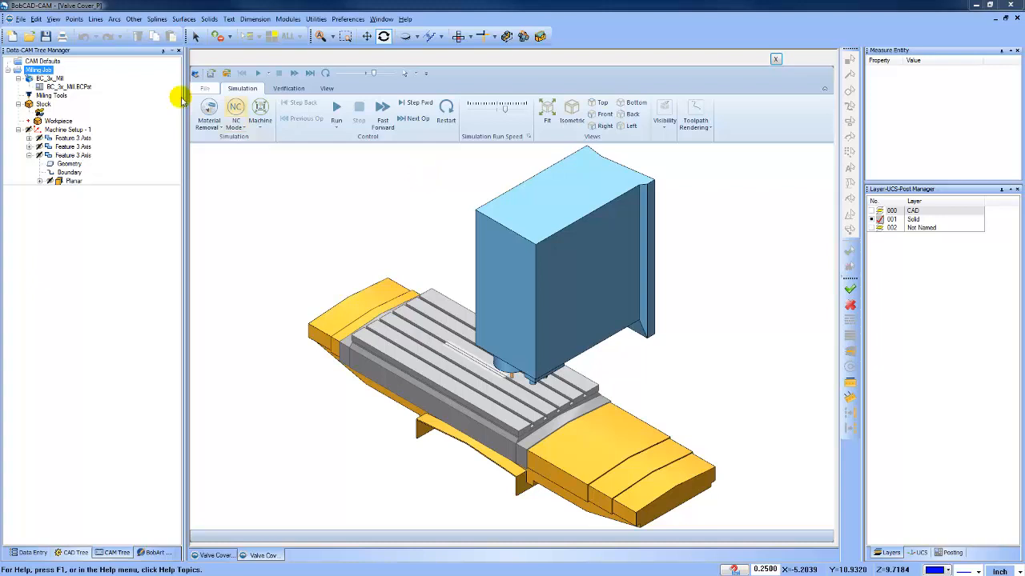
pyautogui.click(260, 125)
pyautogui.click(283, 149)
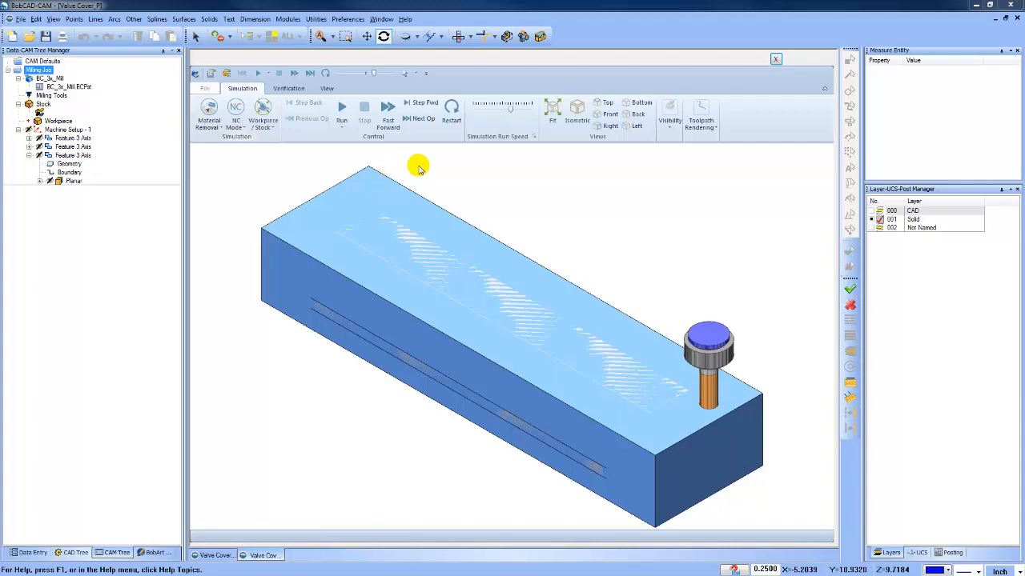
# Display the simulation statistics beside the stock, enlarge the model view, and exit the simulation.
pyautogui.click(327, 88)
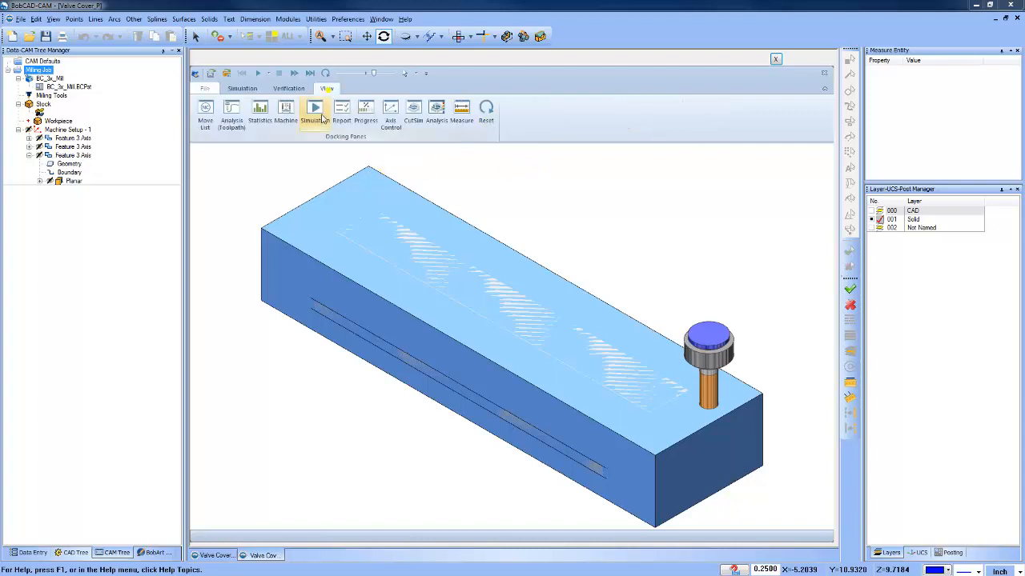
pyautogui.click(260, 116)
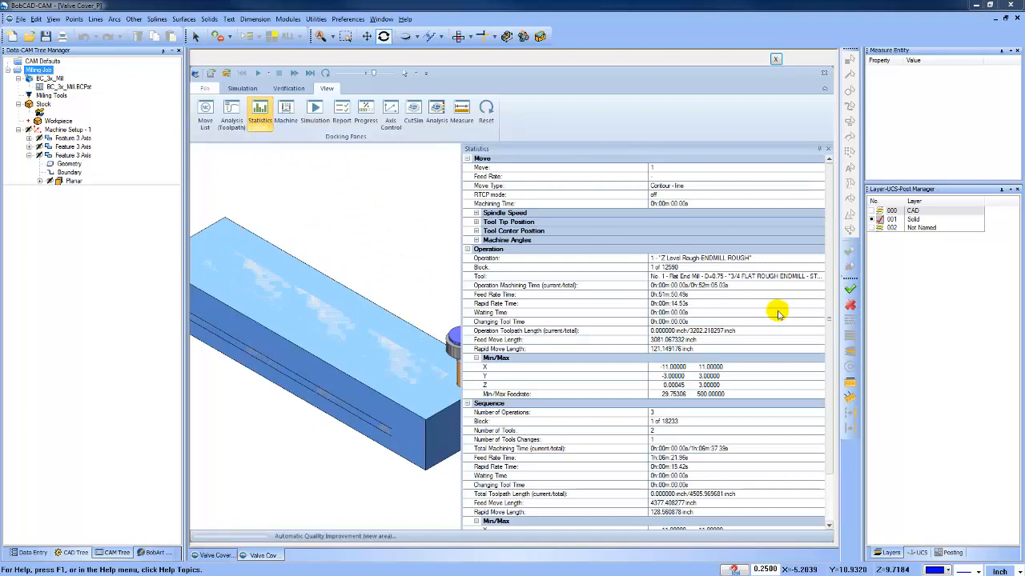
pyautogui.moveTo(461, 223); pyautogui.dragTo(675, 223)
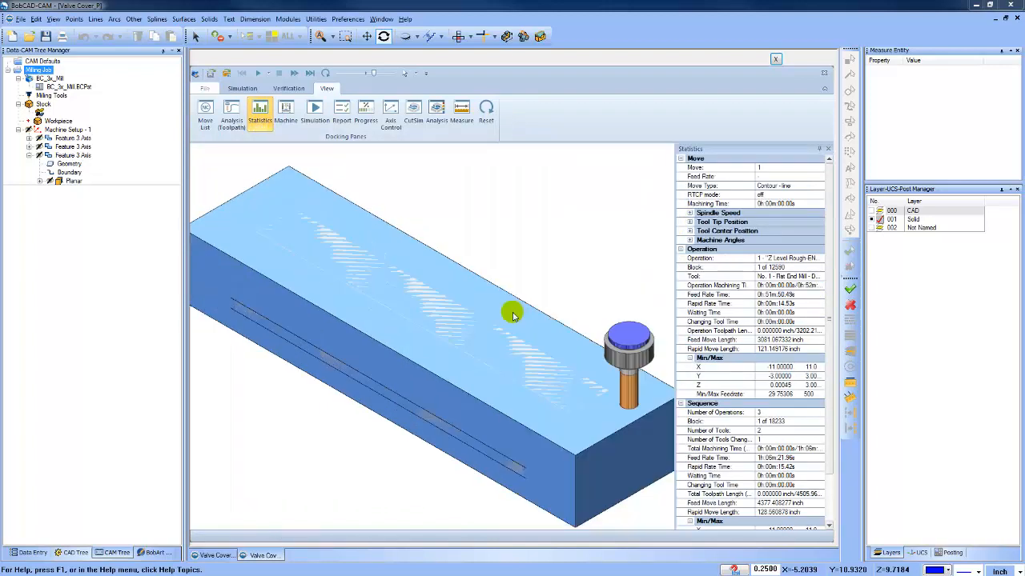
pyautogui.click(775, 58)
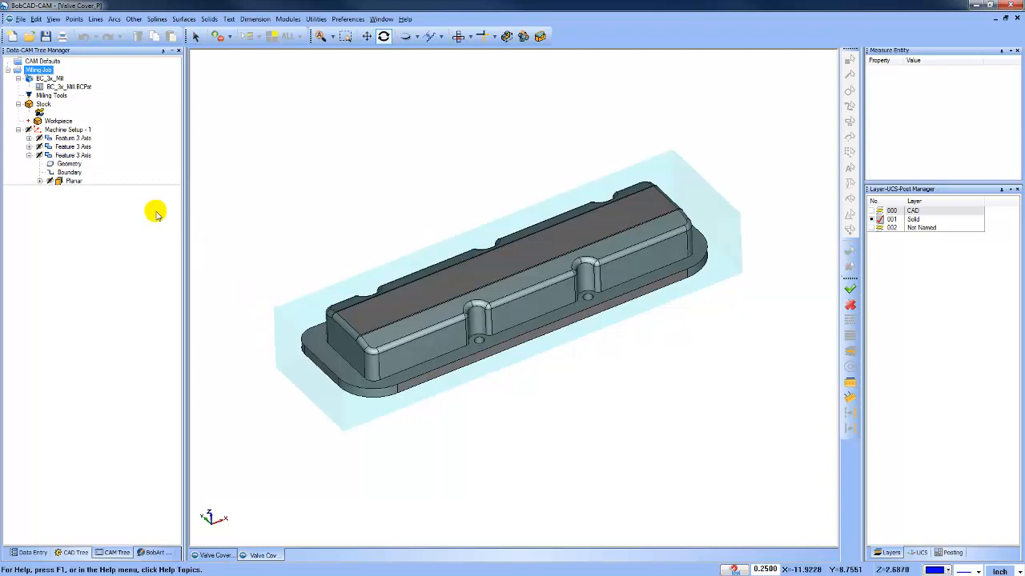
# Compare the Planar toolpath with its assigned geometry and boundary on the valve cover.
pyautogui.click(72, 181)
pyautogui.moveTo(421, 329); pyautogui.dragTo(557, 388)
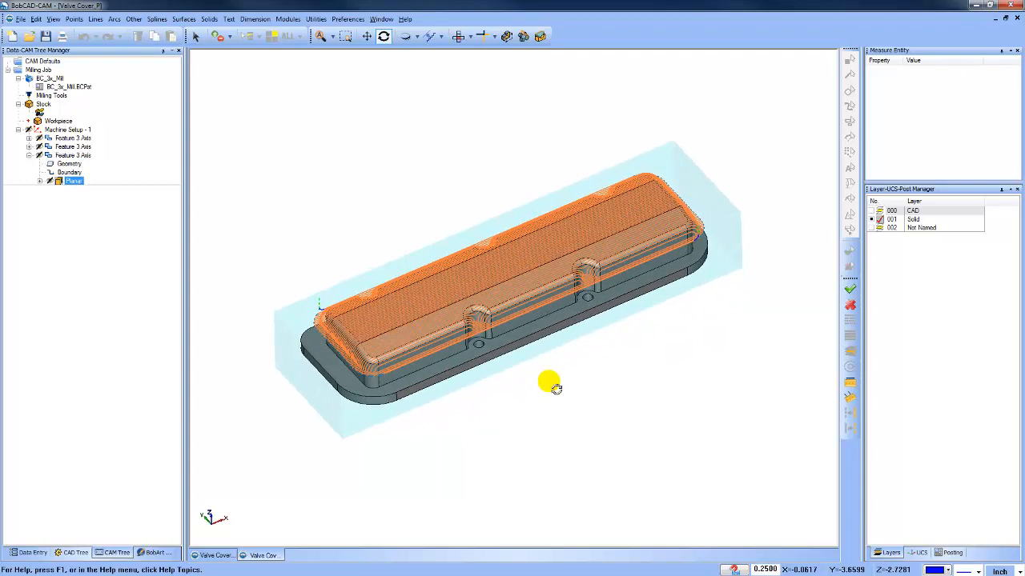
pyautogui.click(69, 163)
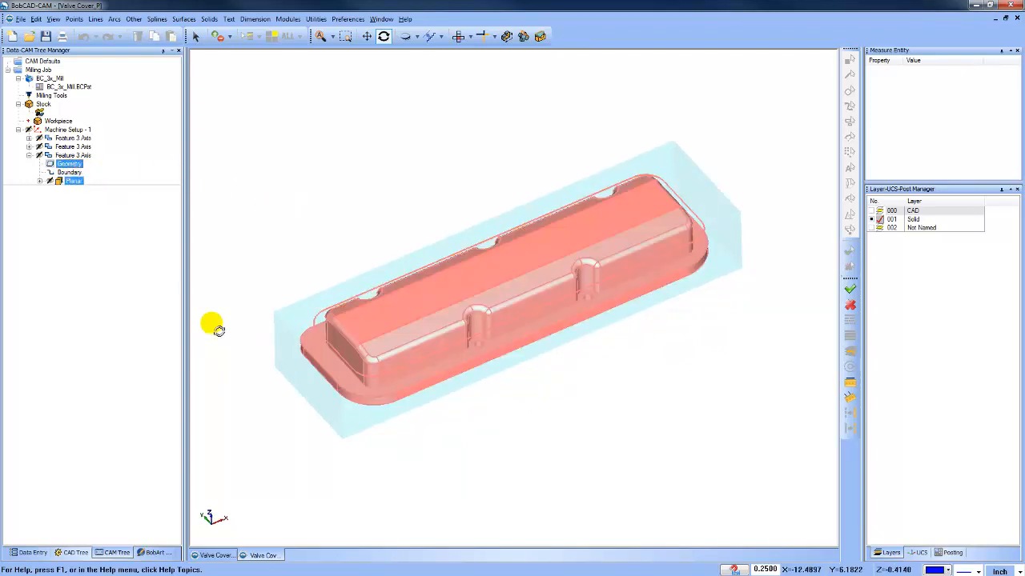
pyautogui.click(69, 172)
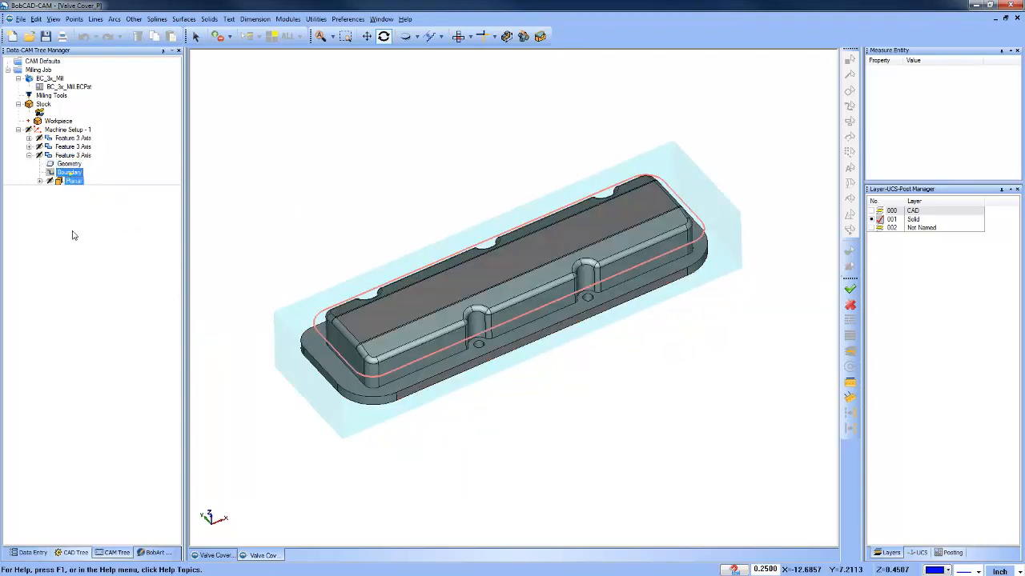
pyautogui.click(70, 183)
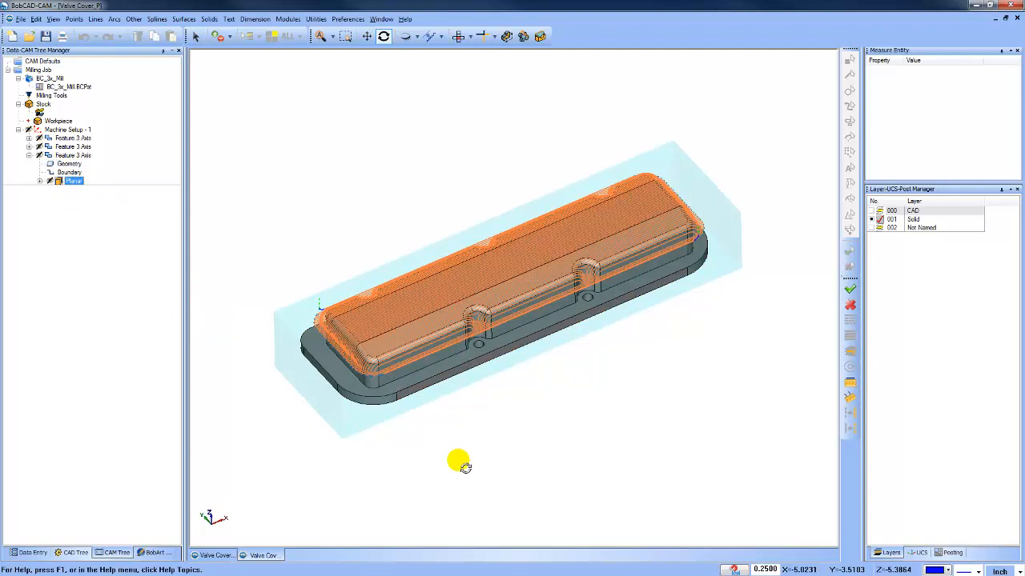
# Remove the Planar feature's boundary and geometry, and assign only the valve cover's flat top face as its geometry.
pyautogui.rightClick(80, 173)
pyautogui.click(107, 200)
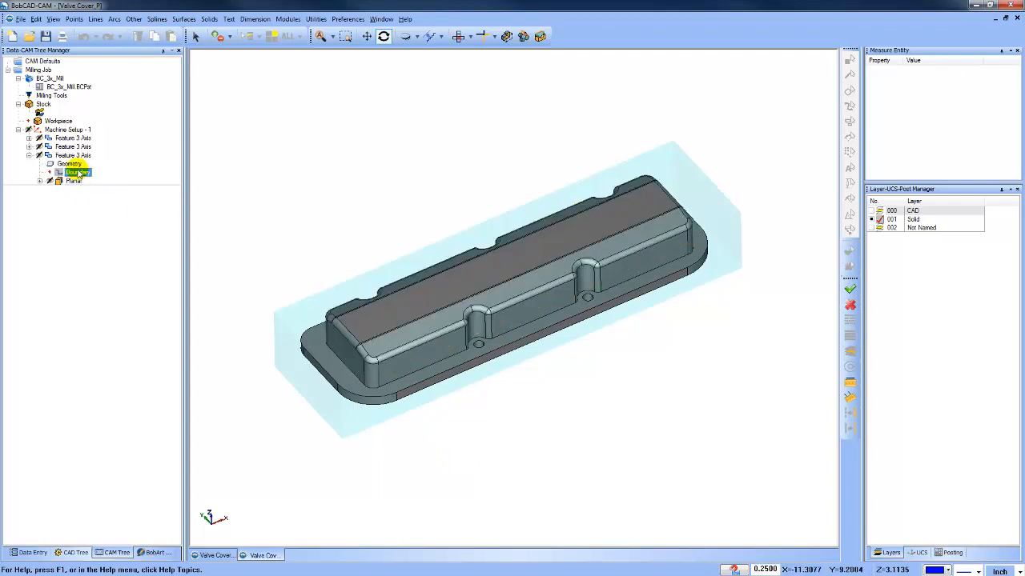
pyautogui.rightClick(85, 164)
pyautogui.click(98, 171)
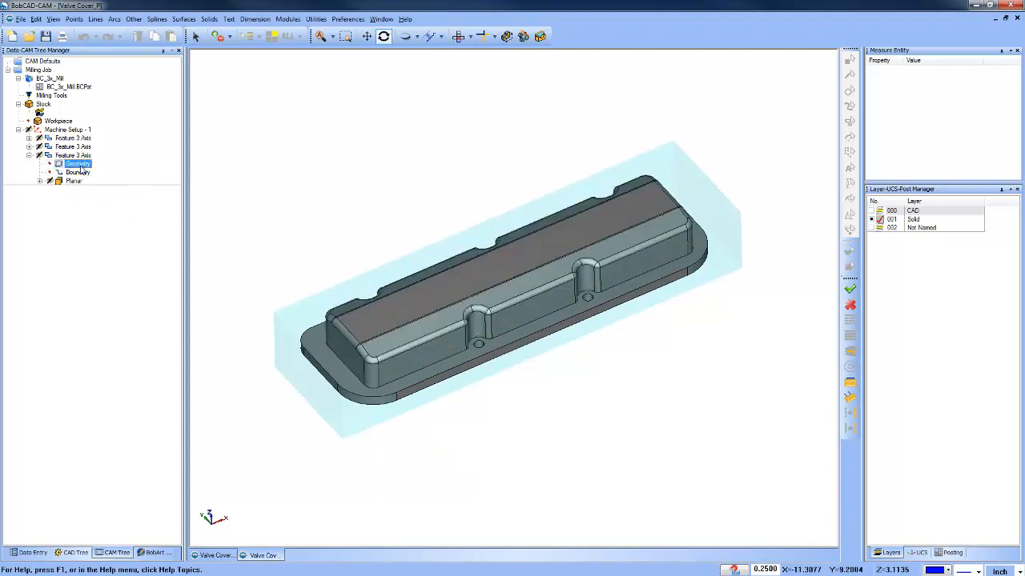
pyautogui.click(405, 300)
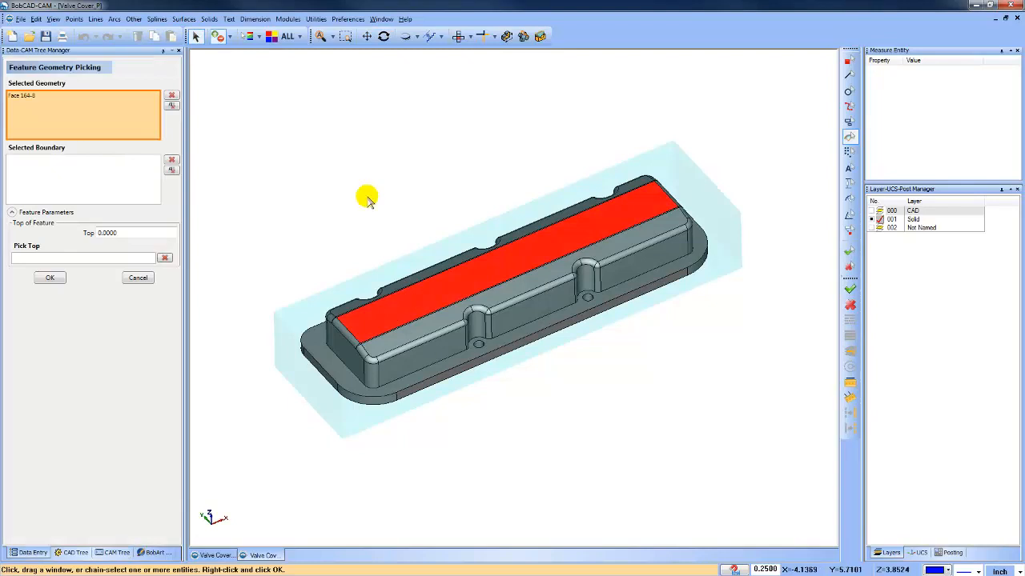
pyautogui.click(50, 278)
# Compute the Planar toolpath for the top face and inspect how its passes end at the cover's rounded edge.
pyautogui.rightClick(71, 180)
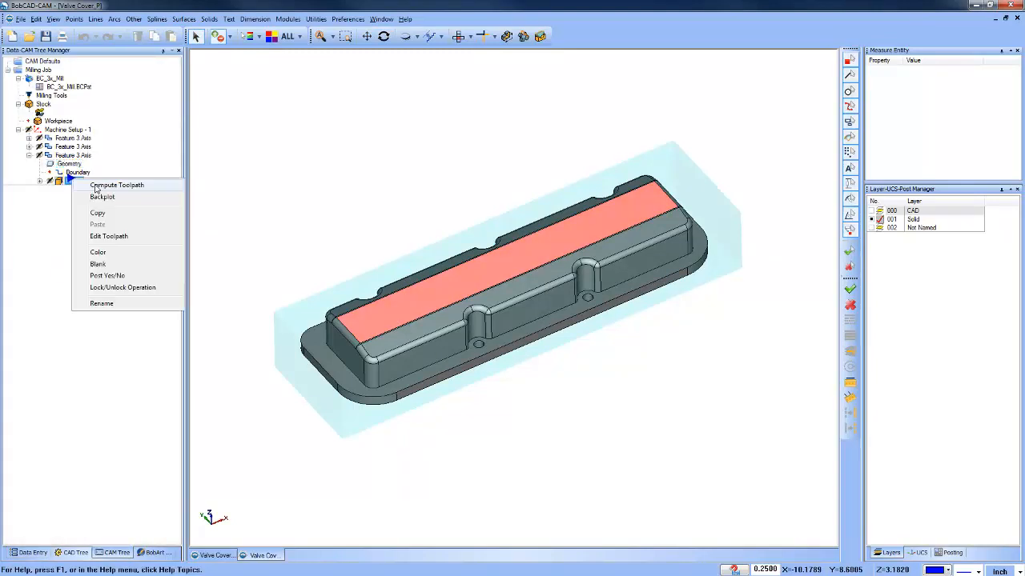
pyautogui.click(95, 184)
pyautogui.moveTo(384, 389); pyautogui.dragTo(453, 359, button='middle')
pyautogui.scroll(5, 384, 336)
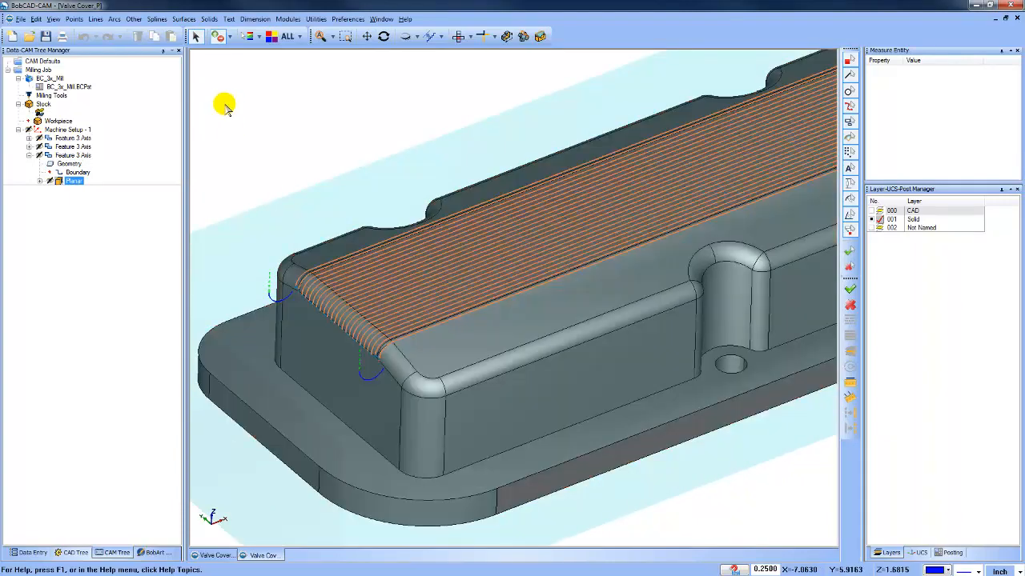
pyautogui.rightClick(224, 104)
pyautogui.click(285, 123)
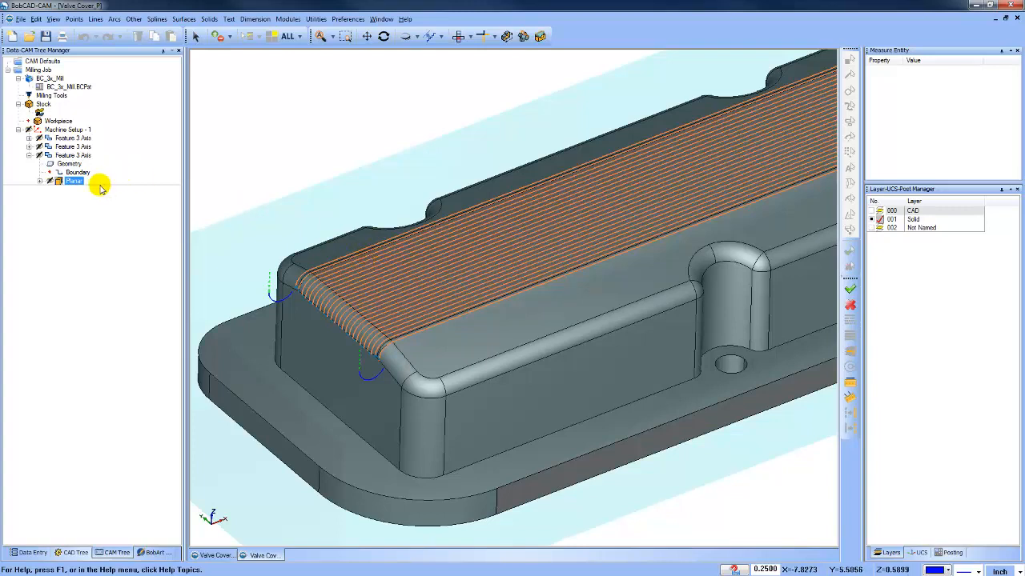
# Highlight the Planar feature's selected top face on the whole valve cover, and collapse the feature.
pyautogui.click(69, 163)
pyautogui.scroll(-3, 326, 171)
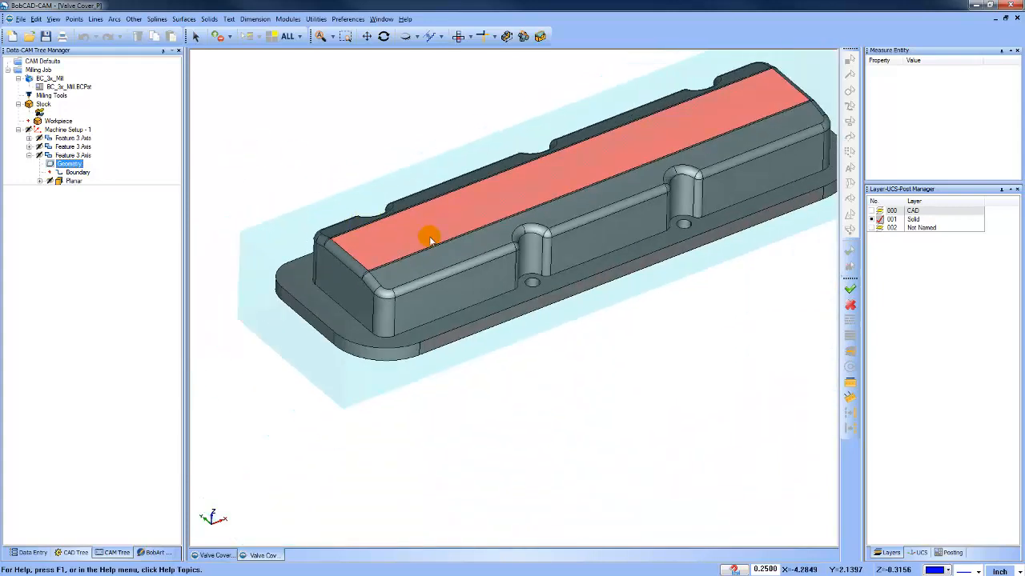
pyautogui.moveTo(597, 243); pyautogui.dragTo(585, 318, button='middle')
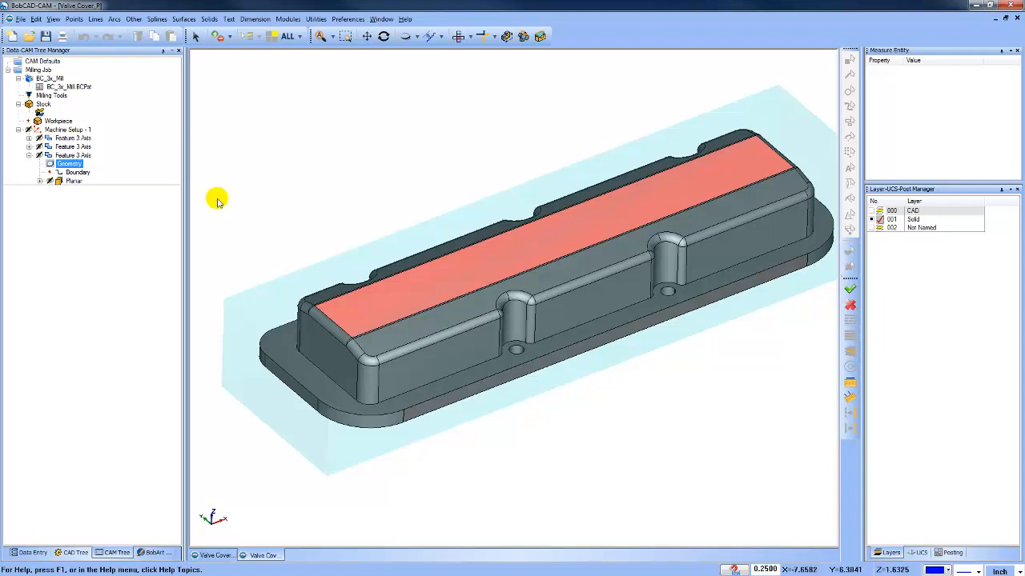
pyautogui.click(29, 155)
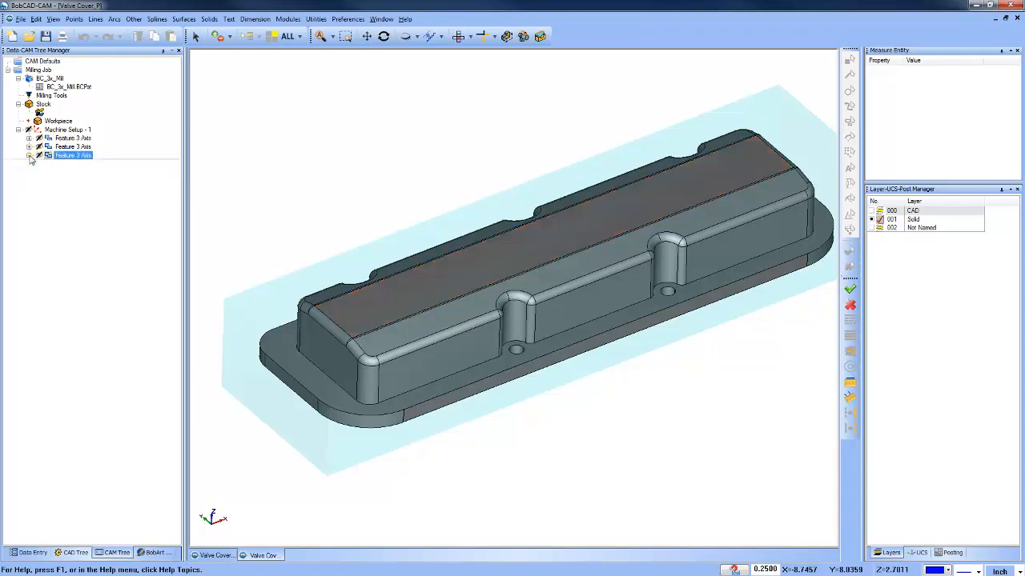
# Start a new Mill 3 Axis feature with the Advanced Planar strategy and advance to its posting parameters.
pyautogui.click(69, 130)
pyautogui.rightClick(68, 130)
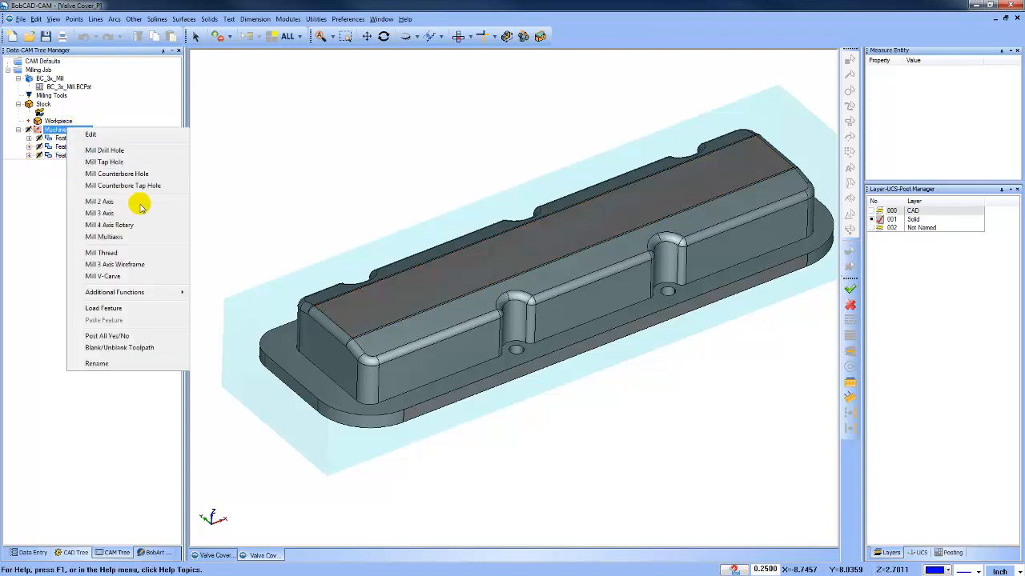
pyautogui.click(141, 213)
pyautogui.click(337, 151)
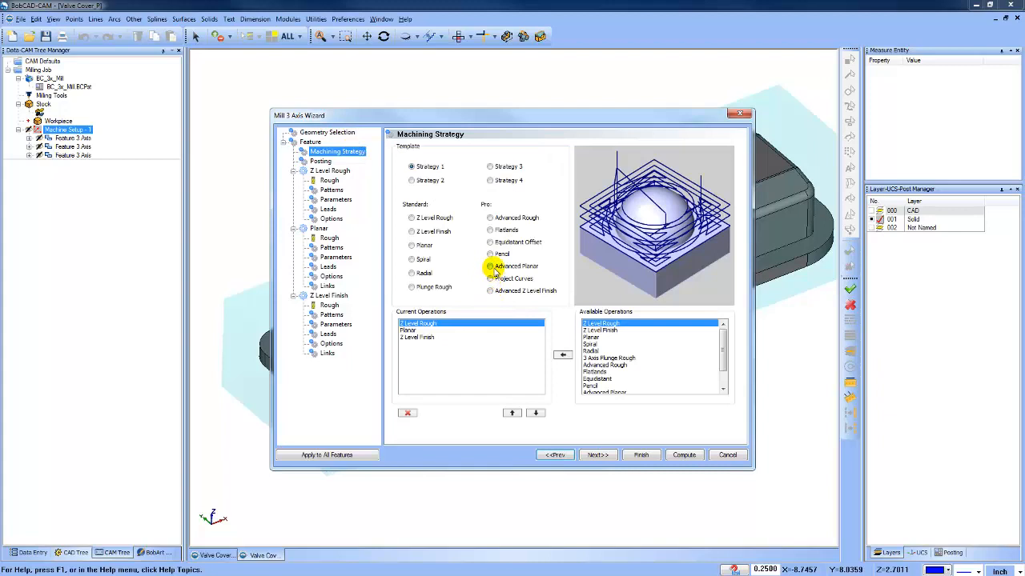
pyautogui.click(490, 266)
pyautogui.click(597, 455)
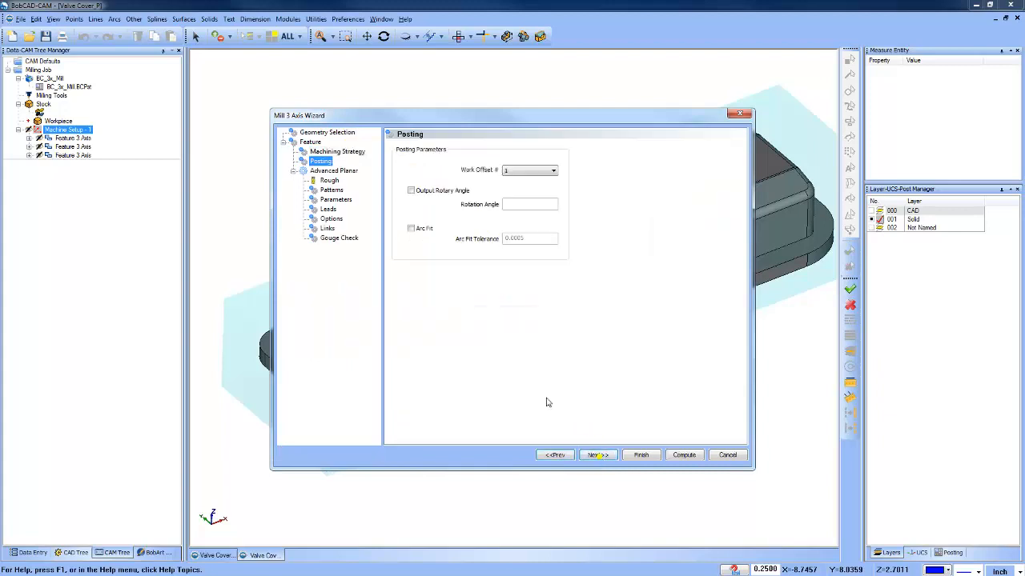
# Turn off gouge Check 1 for the new Advanced Planar feature and finish its setup.
pyautogui.click(338, 238)
pyautogui.click(409, 148)
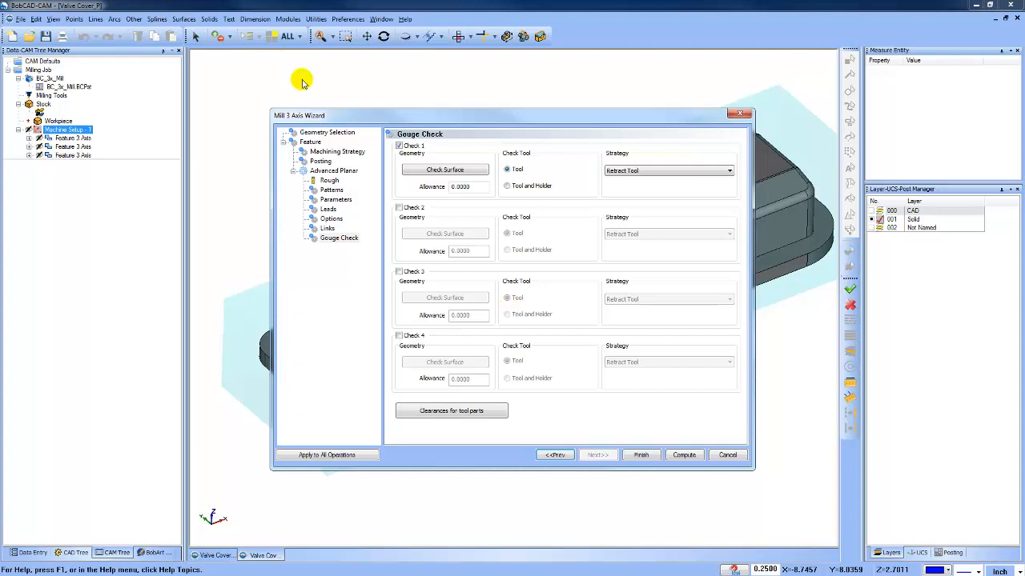
pyautogui.click(399, 147)
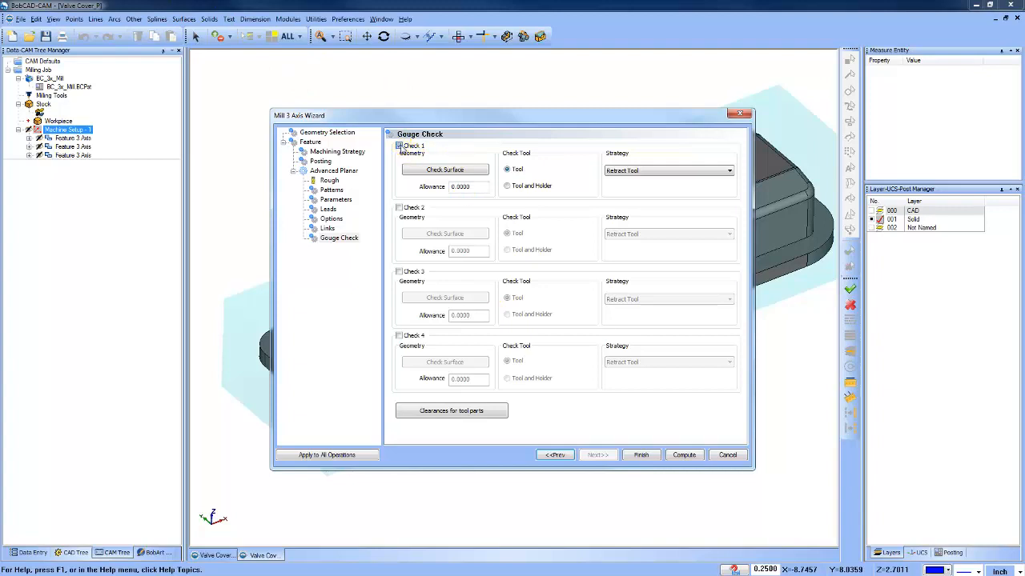
pyautogui.click(641, 453)
# Assign the entire valve cover model as the Advanced Planar feature's geometry.
pyautogui.click(78, 173)
pyautogui.rightClick(79, 173)
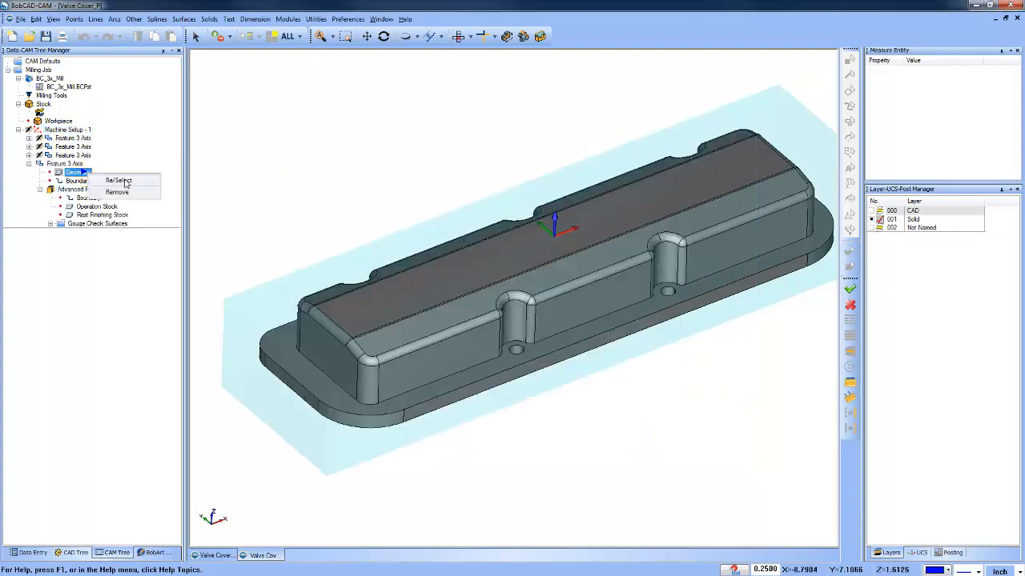
pyautogui.click(120, 179)
pyautogui.click(287, 36)
pyautogui.press('space')
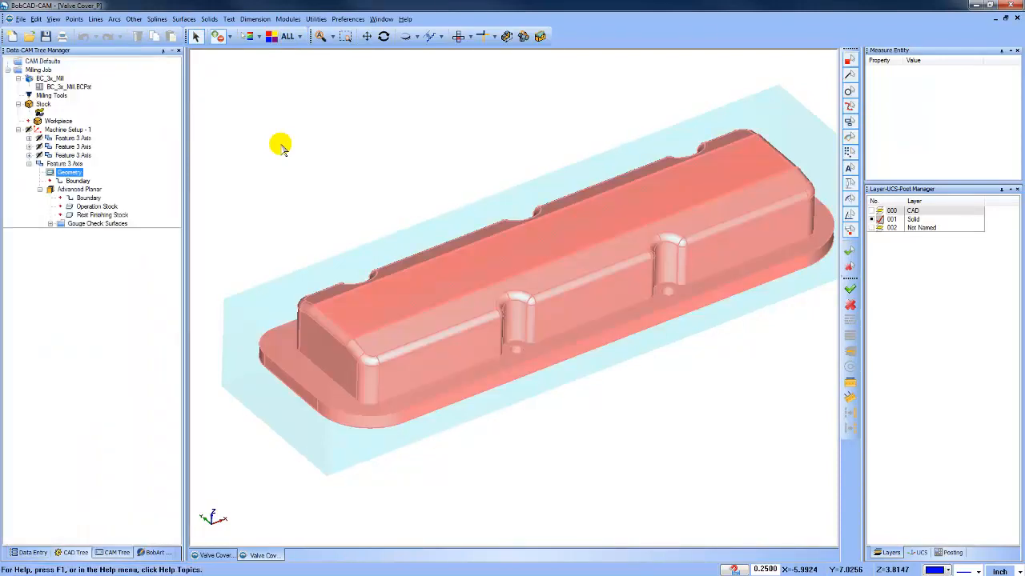
# Edit the Advanced Planar feature to set its machining tolerance to .001.
pyautogui.click(87, 185)
pyautogui.rightClick(85, 184)
pyautogui.rightClick(74, 190)
pyautogui.rightClick(64, 163)
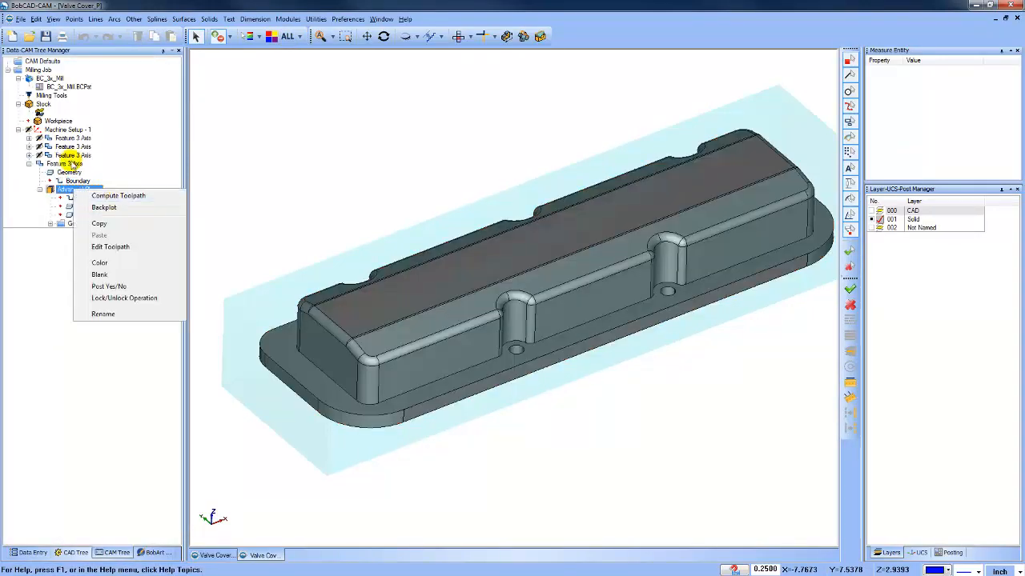
pyautogui.click(92, 167)
pyautogui.click(333, 182)
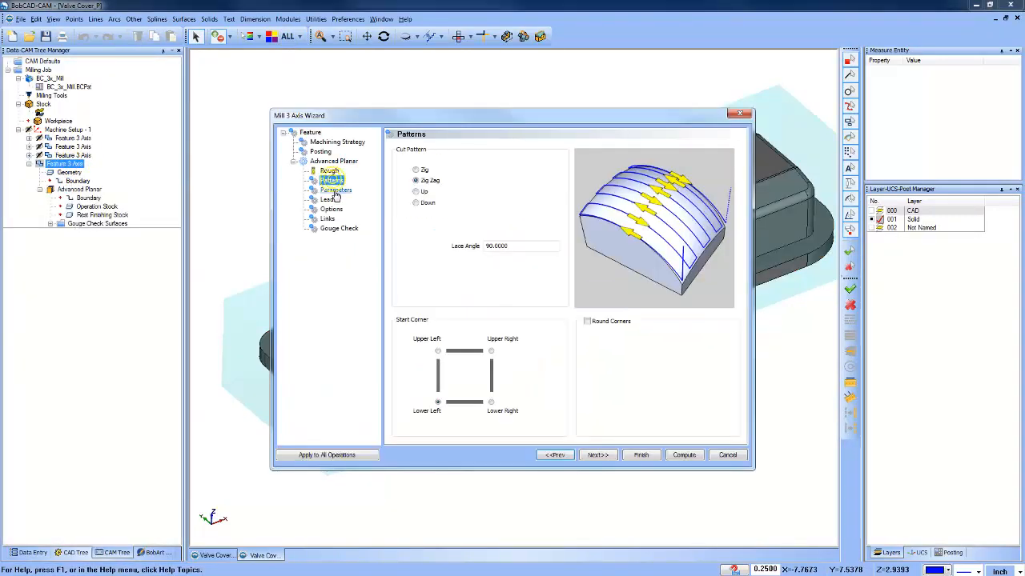
pyautogui.click(335, 190)
pyautogui.doubleClick(535, 278)
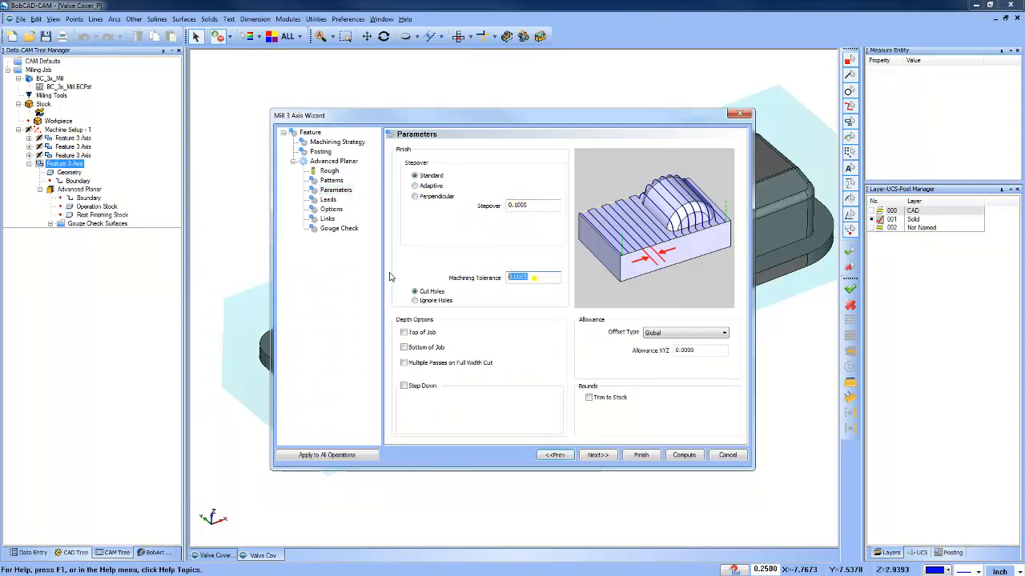
pyautogui.write('.001')
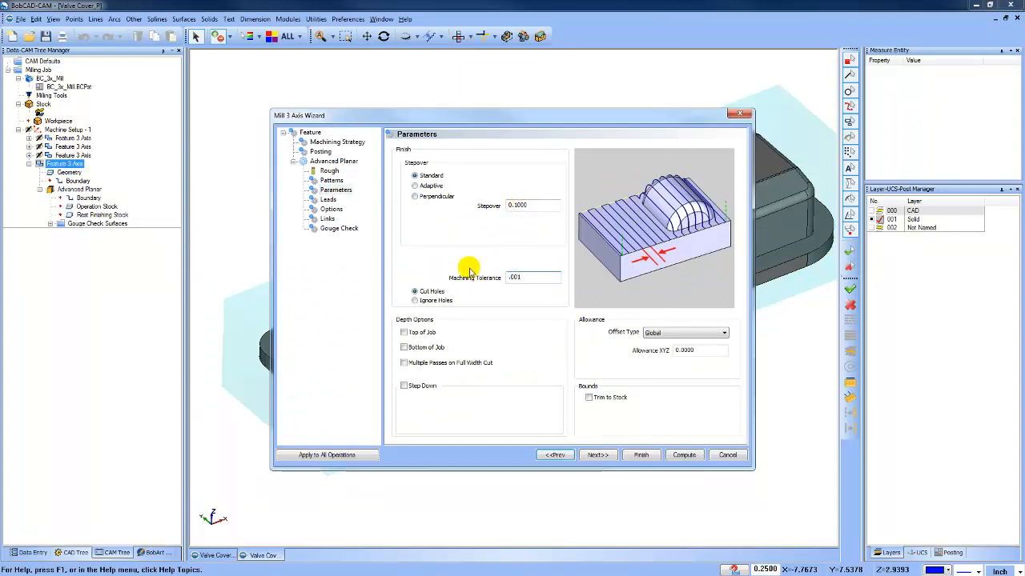
pyautogui.click(640, 454)
# Compute the Advanced Planar toolpath for the whole valve cover.
pyautogui.click(92, 190)
pyautogui.rightClick(93, 194)
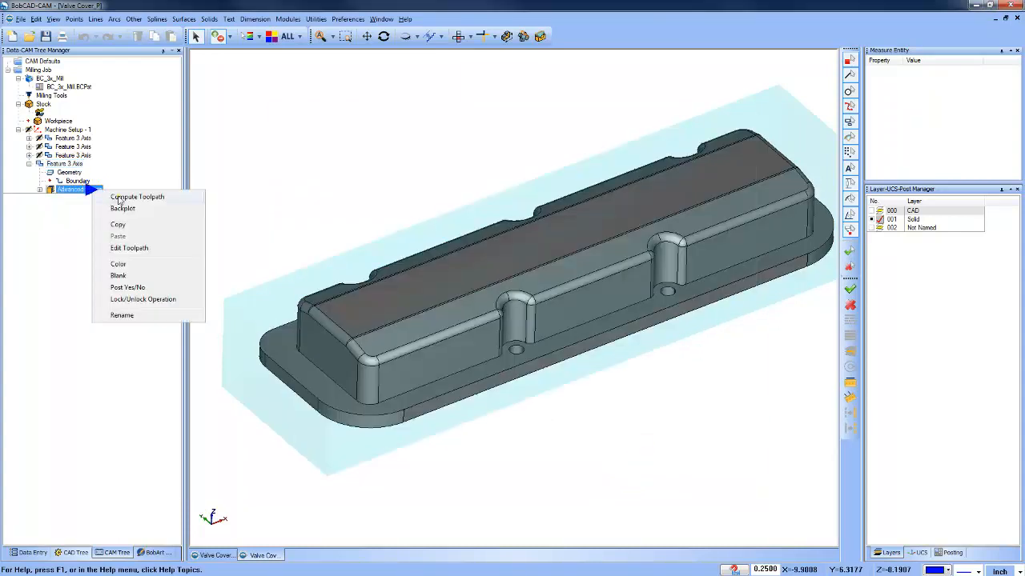
pyautogui.click(116, 196)
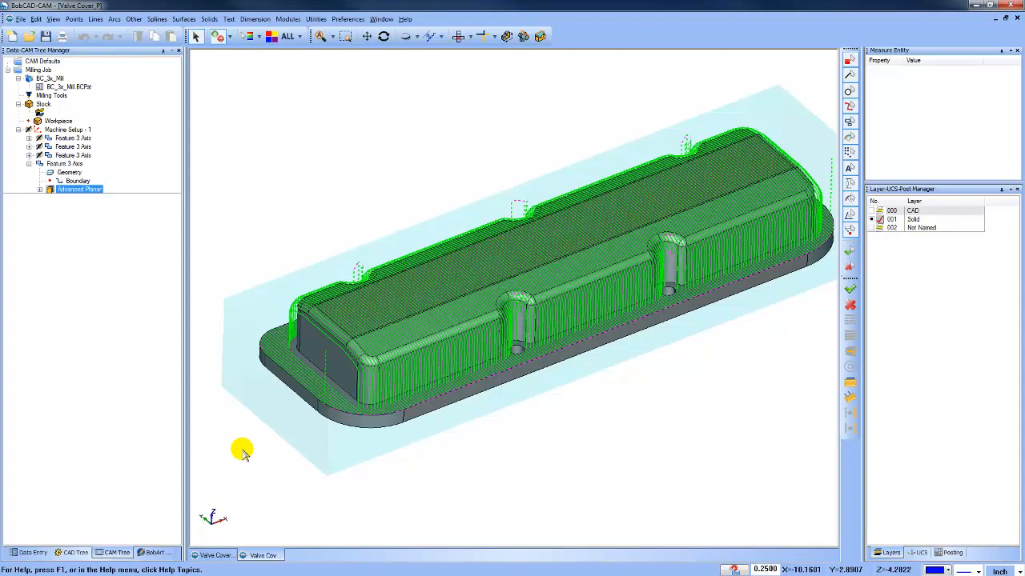
# Enable gouge Check 1 on the Advanced Planar feature and pick the base flange's top face as its check surface.
pyautogui.click(66, 163)
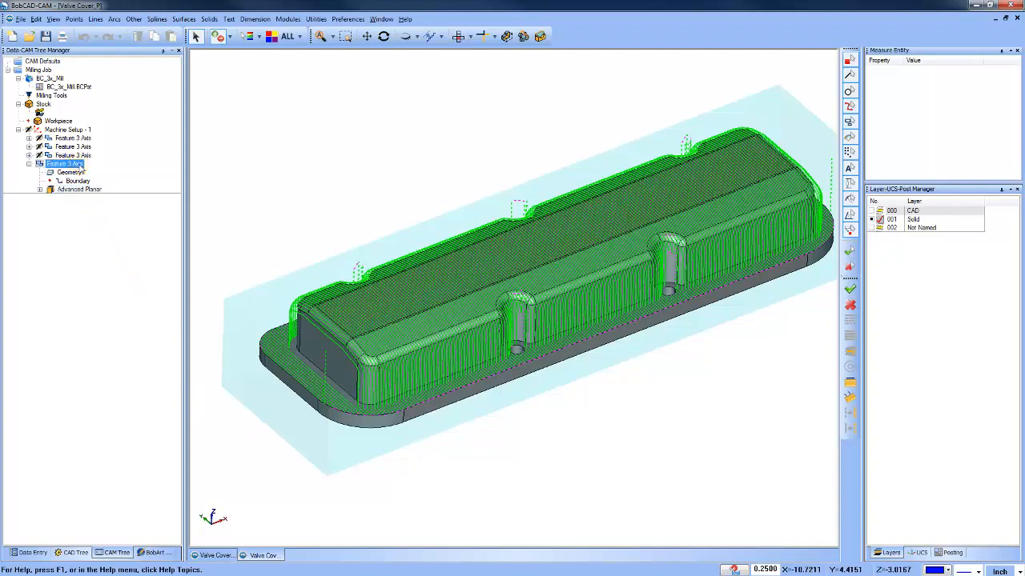
pyautogui.rightClick(77, 163)
pyautogui.click(131, 170)
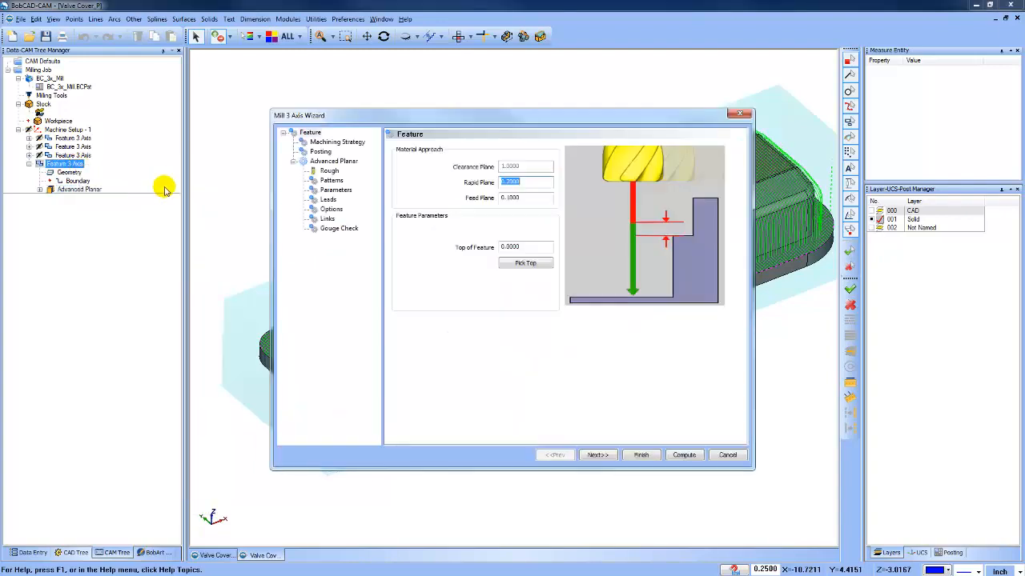
pyautogui.click(337, 228)
pyautogui.click(399, 145)
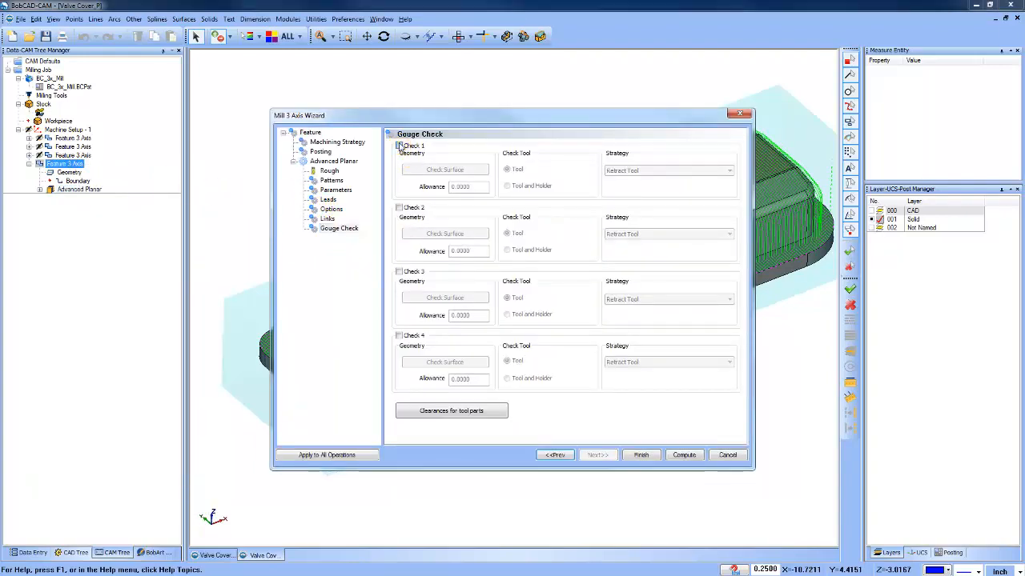
pyautogui.click(435, 170)
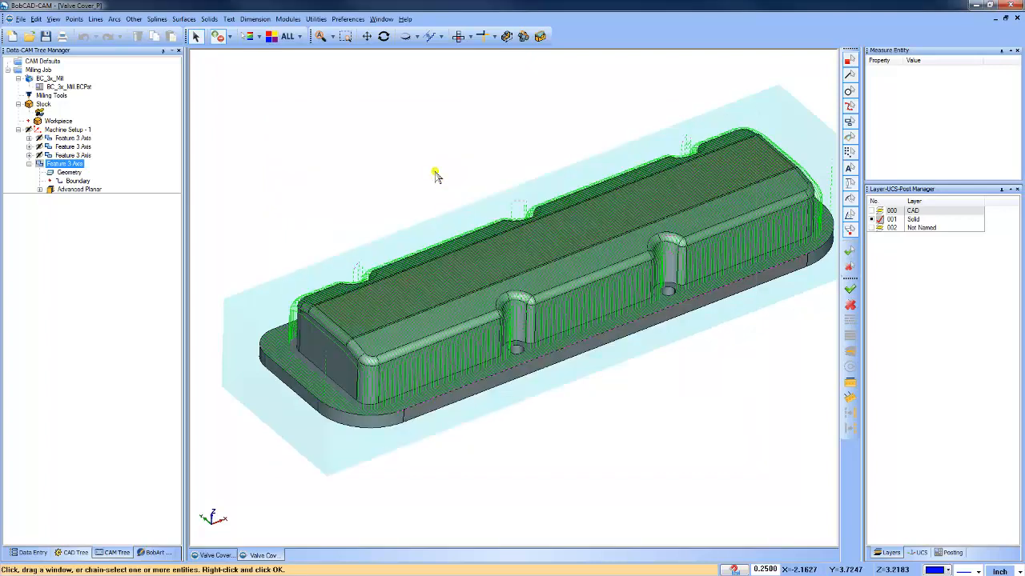
pyautogui.click(280, 345)
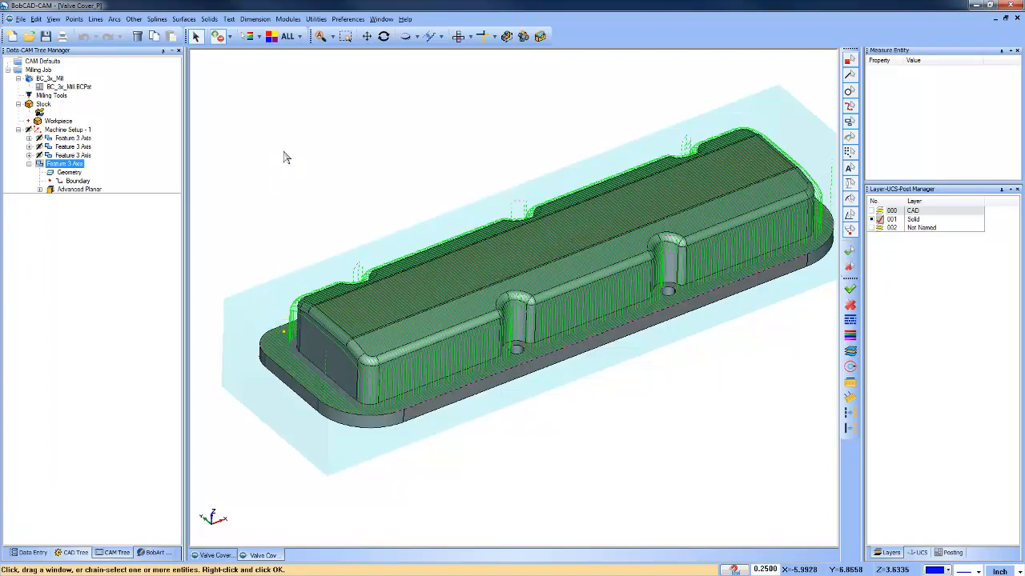
pyautogui.click(302, 377)
pyautogui.click(302, 378)
pyautogui.moveTo(285, 293)
pyautogui.mouseDown(button='middle')
pyautogui.moveTo(464, 165)
pyautogui.moveTo(574, 254)
pyautogui.moveTo(572, 217)
pyautogui.moveTo(290, 407)
pyautogui.moveTo(215, 389)
pyautogui.mouseUp(button='middle')
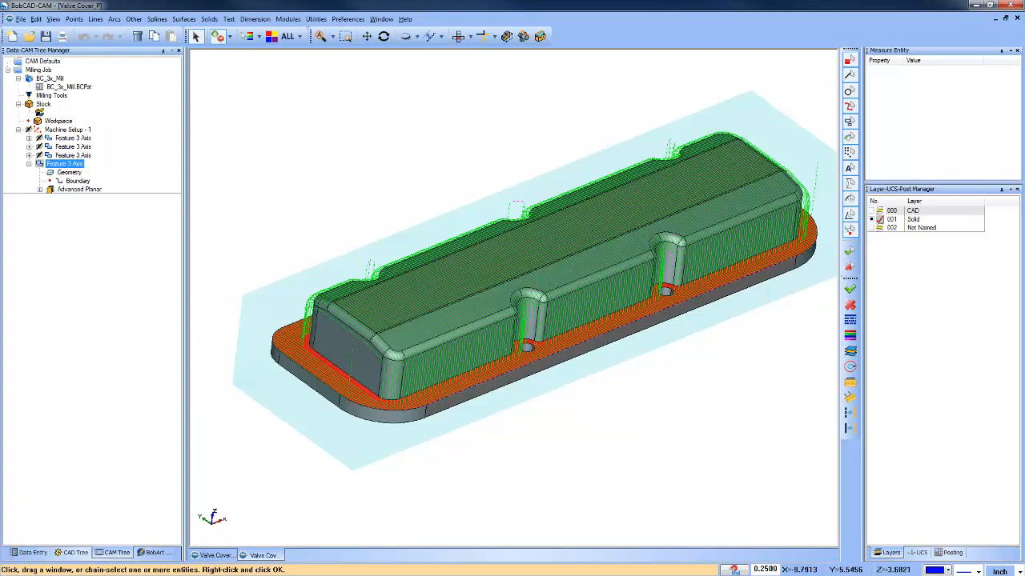
pyautogui.click(233, 377)
# Set the Check 1 allowance to .01 and its strategy to Trim and Relink.
pyautogui.doubleClick(464, 187)
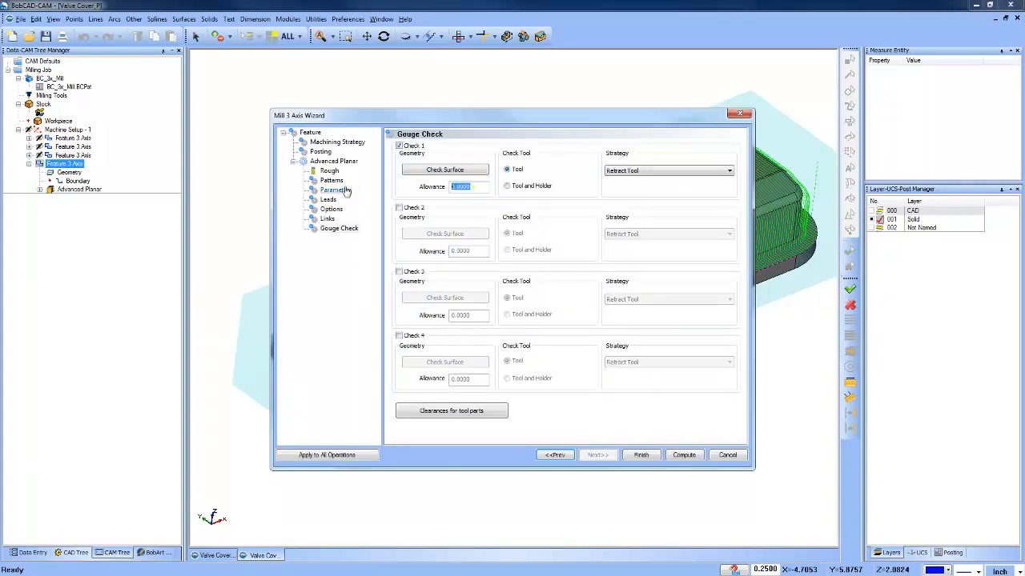
pyautogui.press('BackSpace')
pyautogui.write('.01')
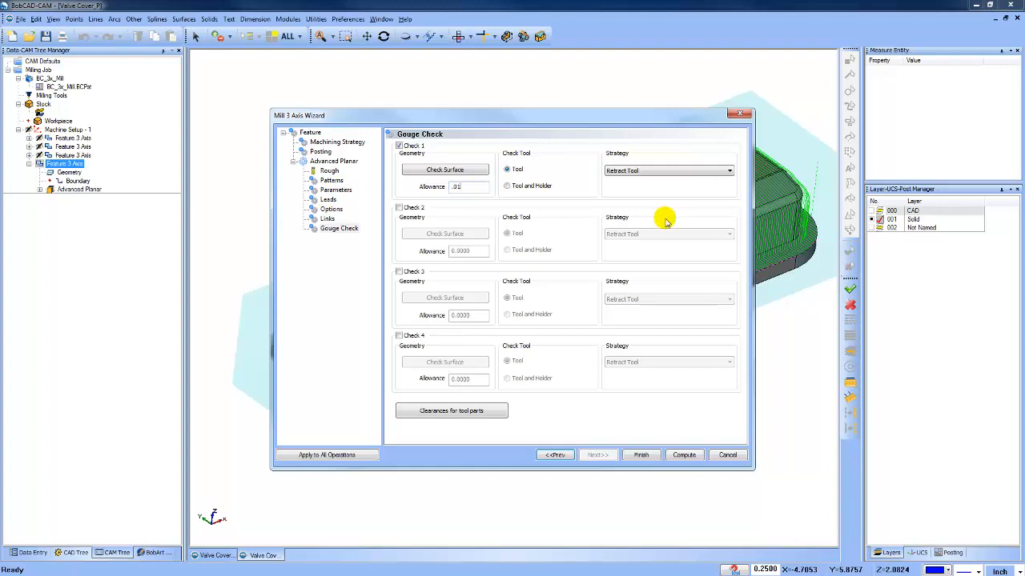
pyautogui.click(664, 170)
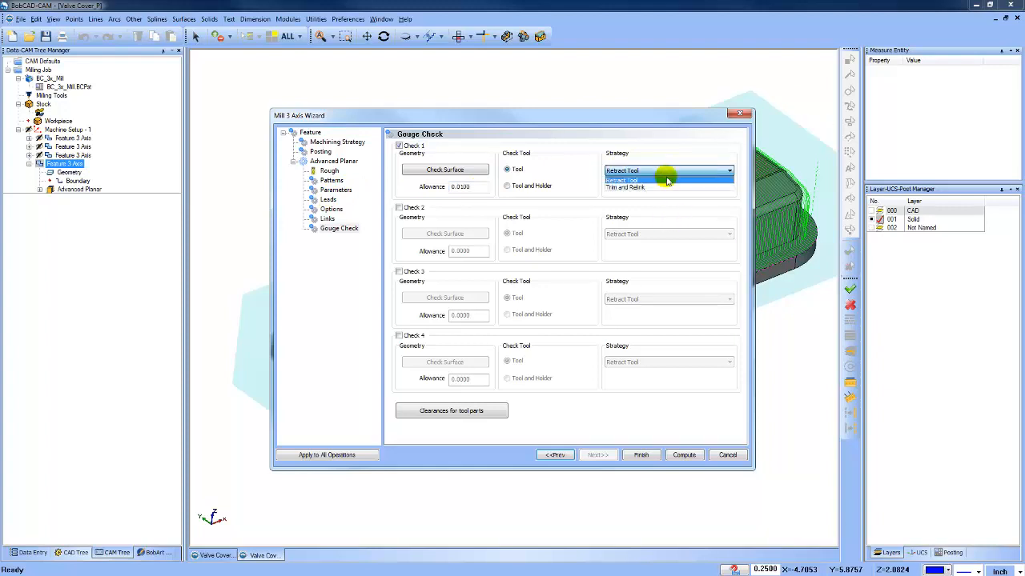
pyautogui.click(665, 187)
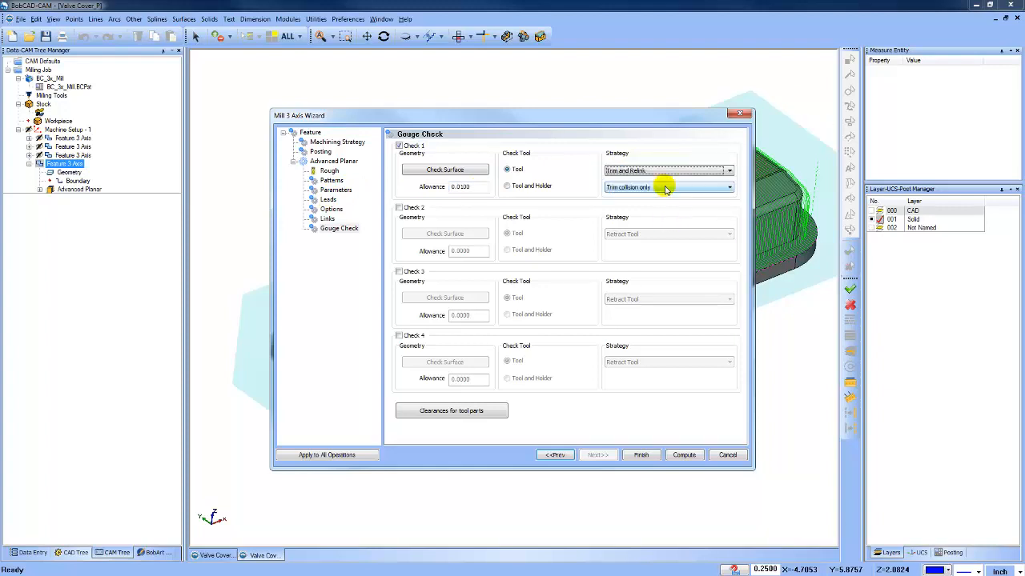
# Compute the gouge-checked toolpath and inspect how its passes end above the flange at the cover's rounded corner.
pyautogui.click(684, 455)
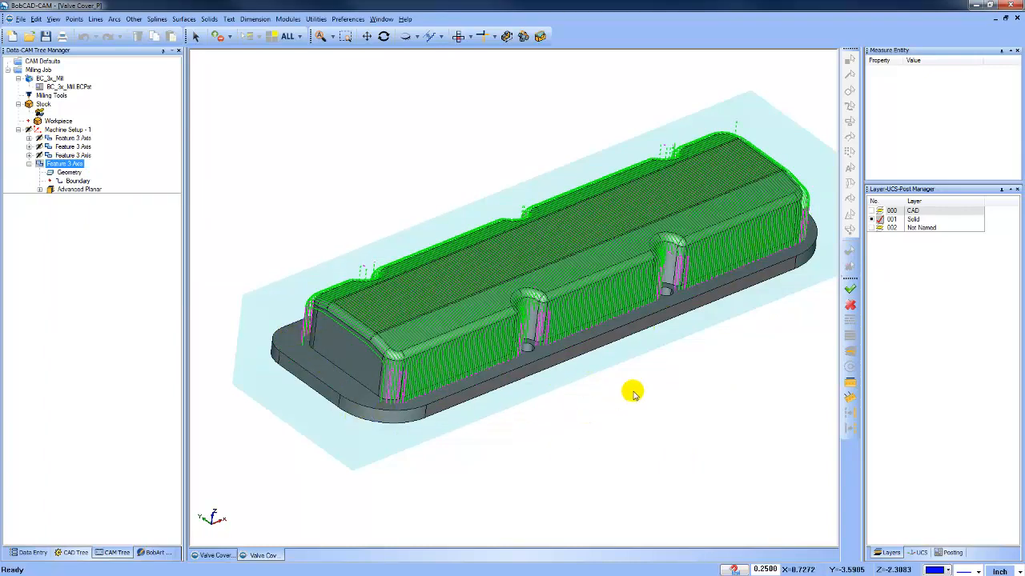
pyautogui.moveTo(632, 391); pyautogui.dragTo(408, 390, button='middle')
pyautogui.scroll(10, 371, 359)
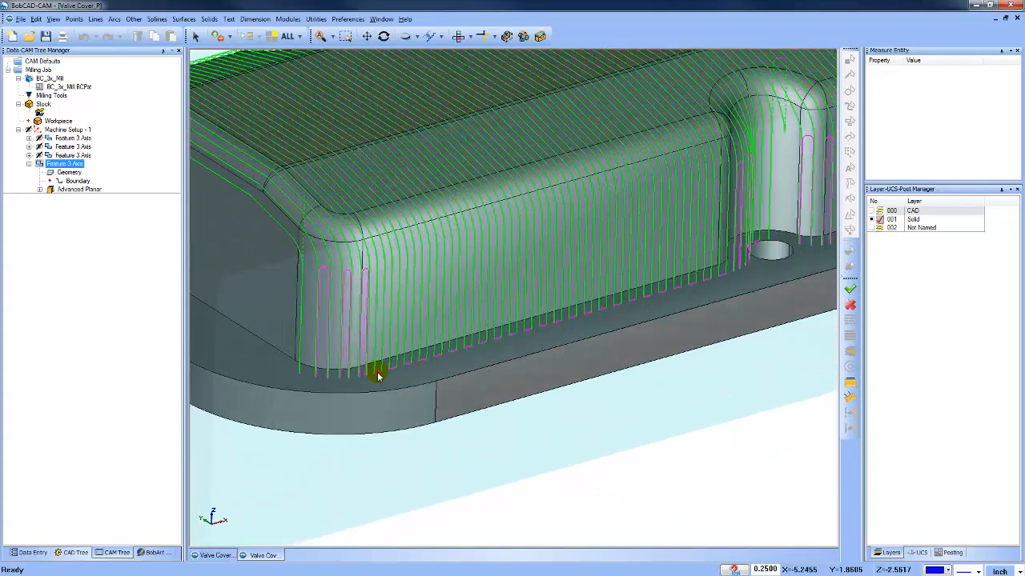
pyautogui.scroll(3, 368, 374)
pyautogui.scroll(-8, 416, 364)
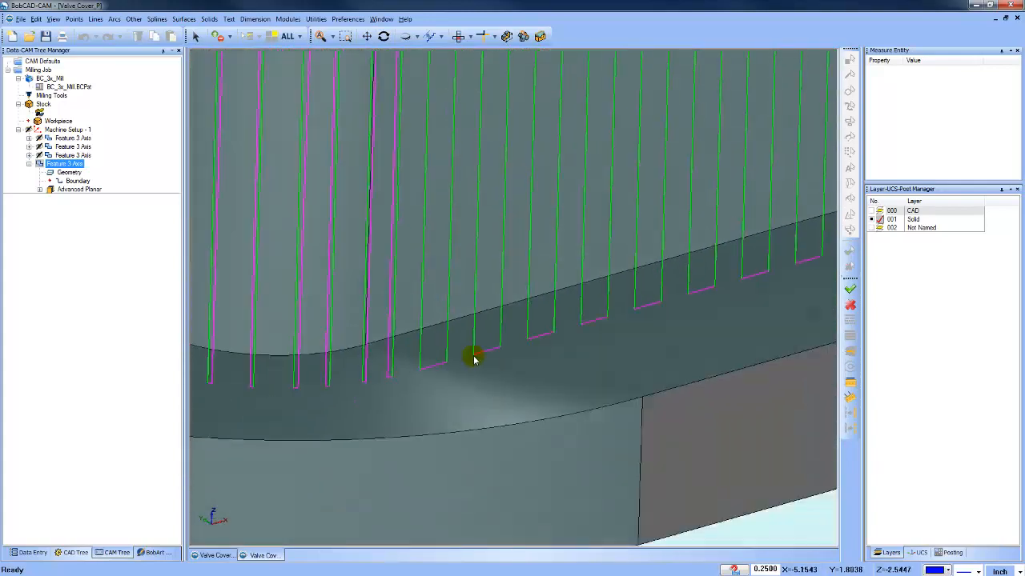
pyautogui.scroll(-8, 520, 340)
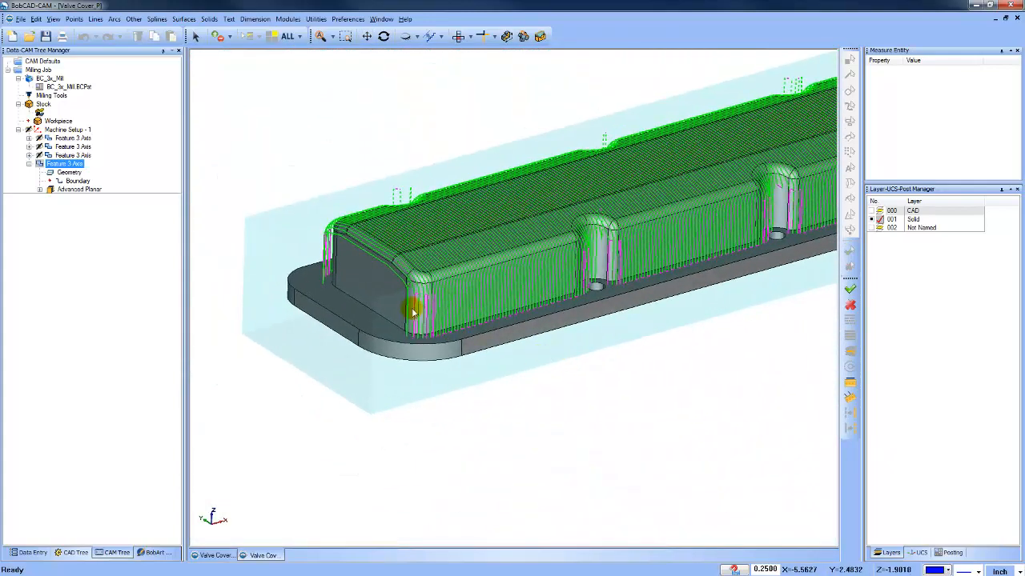
pyautogui.scroll(3, 593, 292)
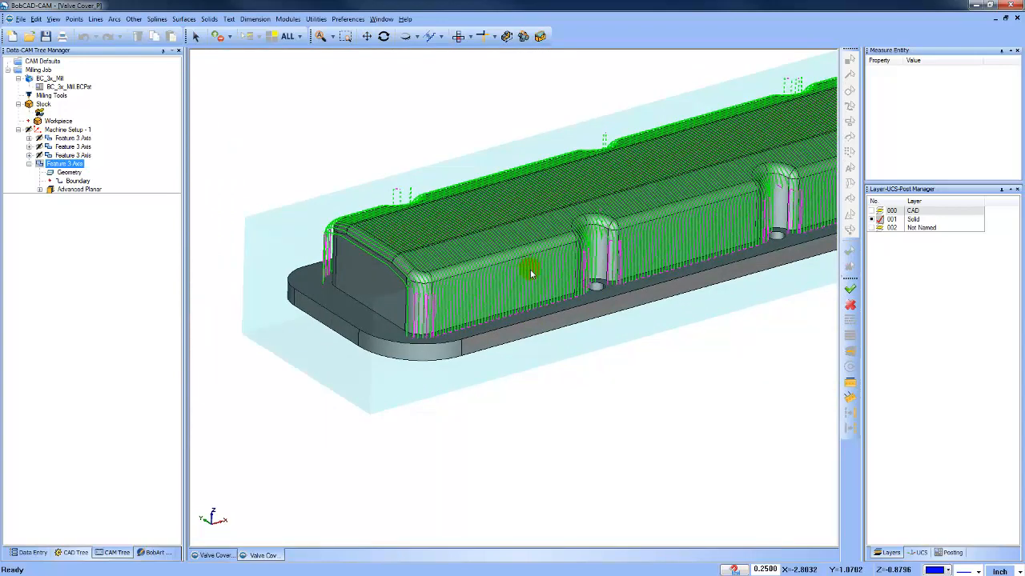
# Change the Check 1 allowance of the Advanced Planar feature, recompute the toolpath and view it on the whole cover.
pyautogui.rightClick(66, 165)
pyautogui.click(101, 178)
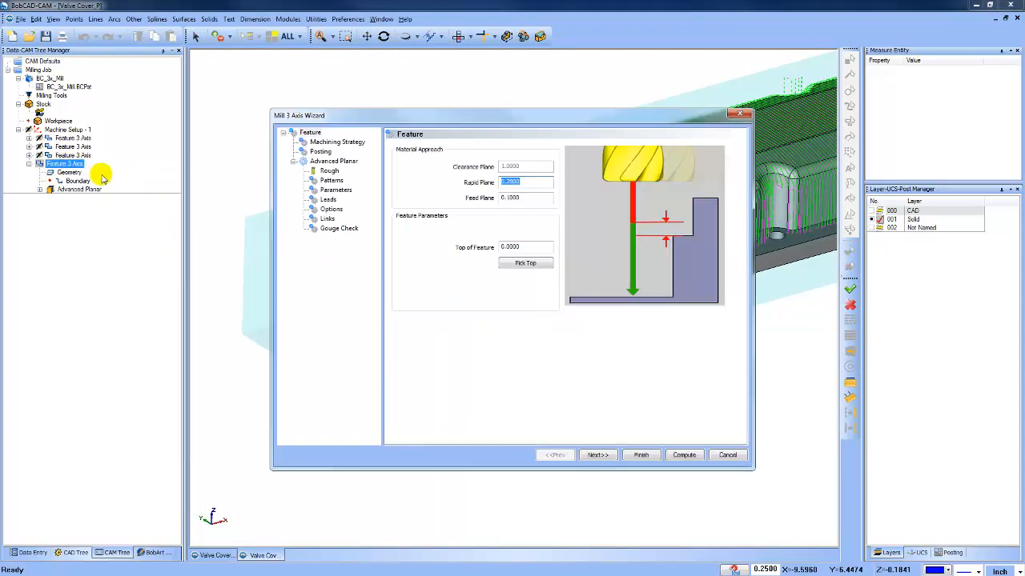
pyautogui.click(339, 229)
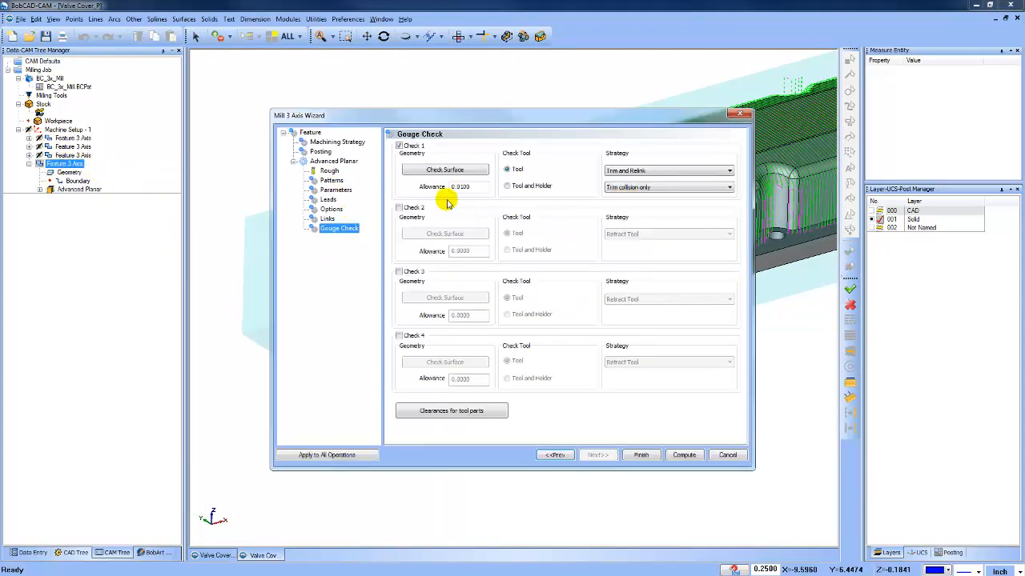
pyautogui.moveTo(449, 186); pyautogui.dragTo(480, 189)
pyautogui.press('BackSpace')
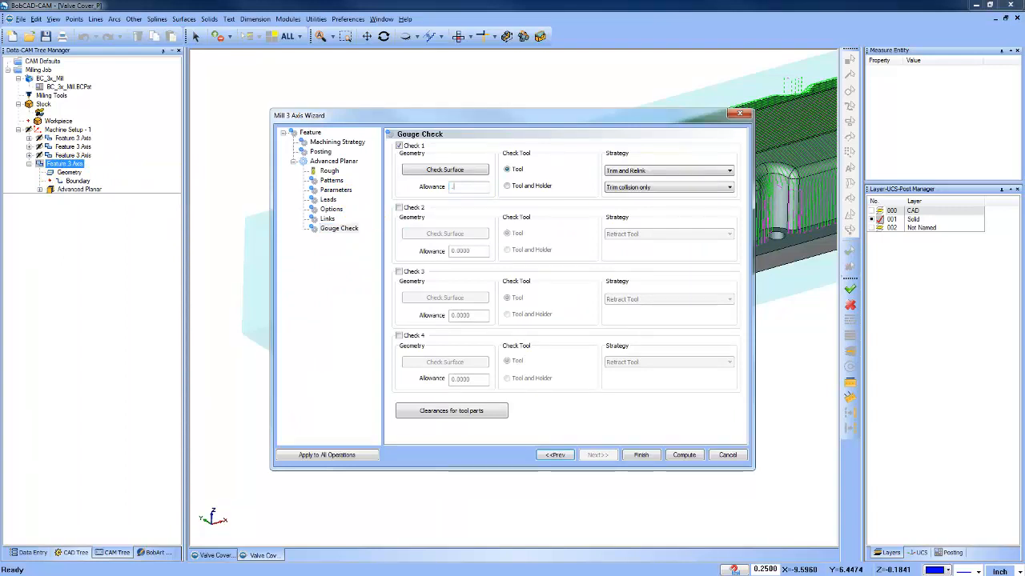
pyautogui.write('0')
pyautogui.click(681, 453)
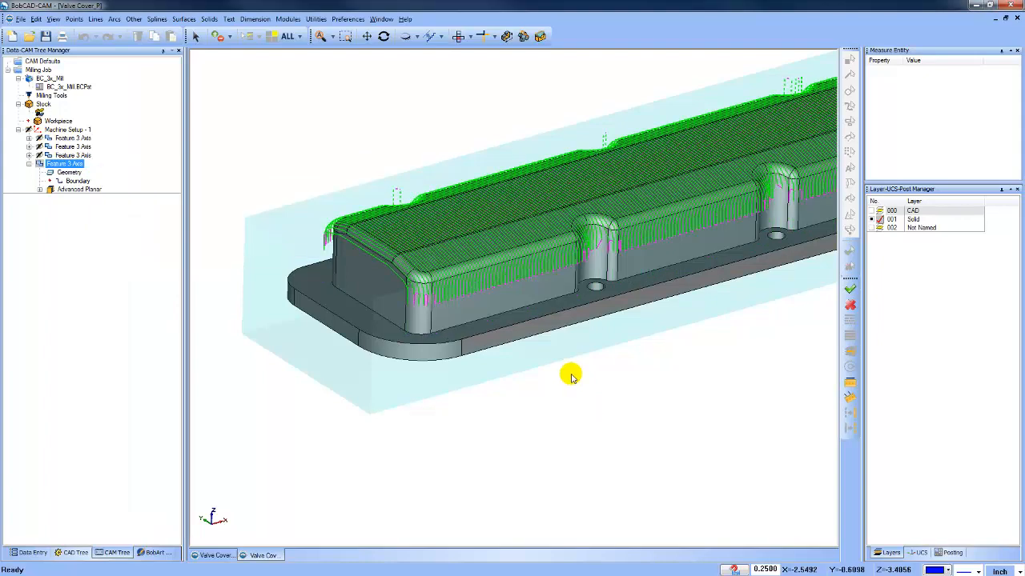
pyautogui.scroll(-3, 578, 349)
pyautogui.moveTo(574, 377); pyautogui.dragTo(566, 378, button='middle')
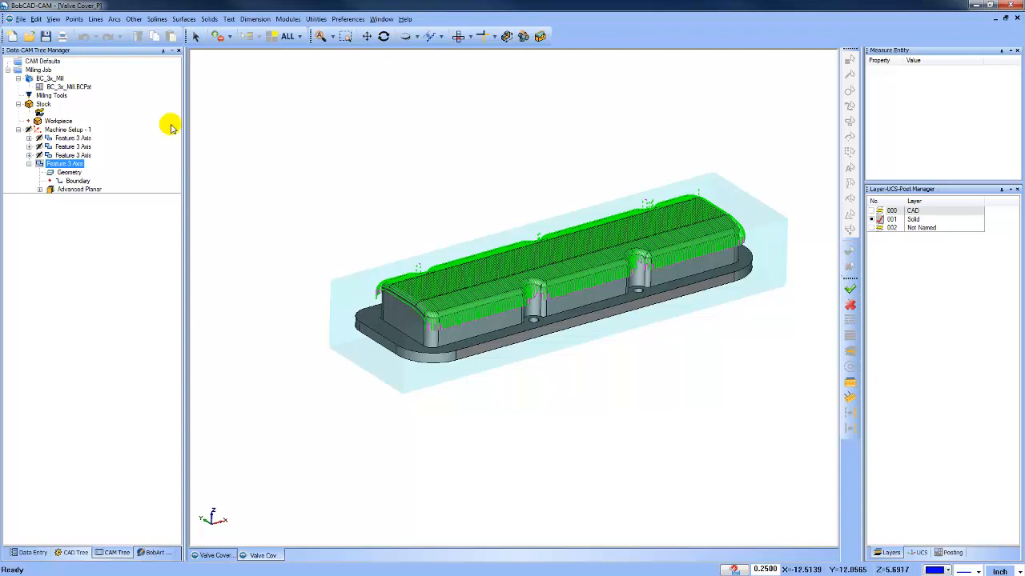
# Try machining tolerances of .0005 and .001 in the Advanced Planar parameters, and discard the edit.
pyautogui.rightClick(73, 164)
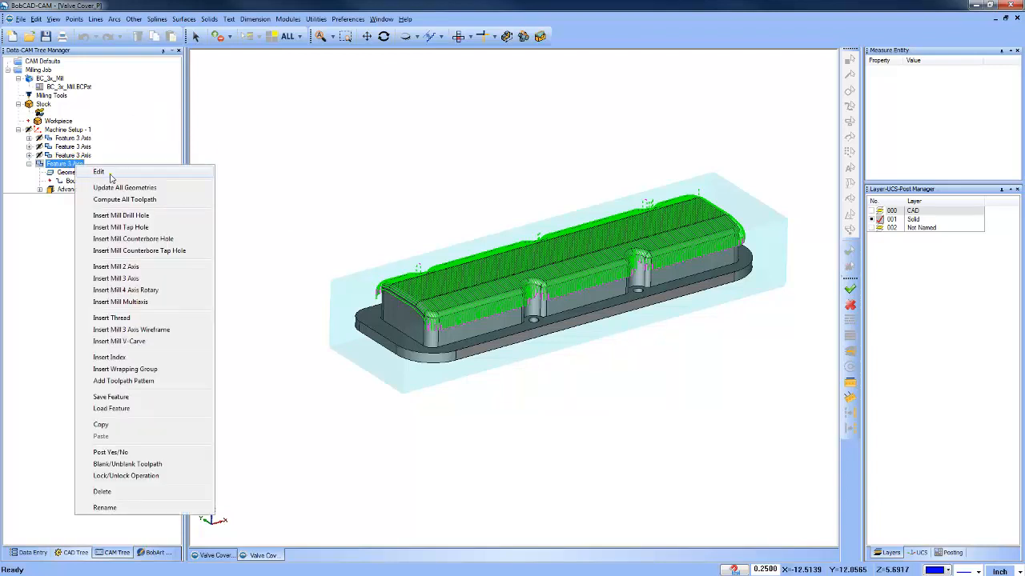
pyautogui.click(99, 172)
pyautogui.click(331, 181)
pyautogui.click(335, 190)
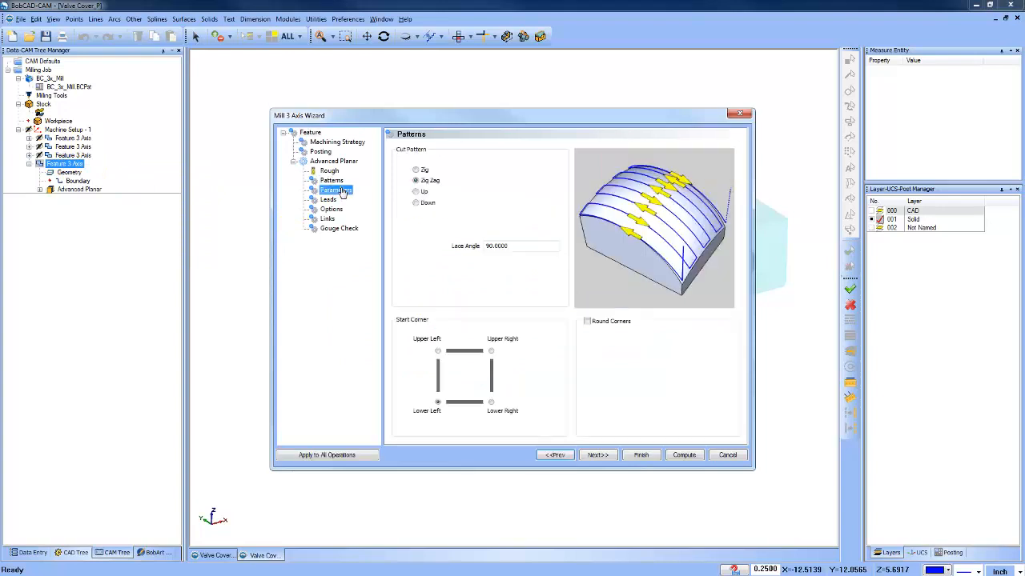
pyautogui.doubleClick(528, 278)
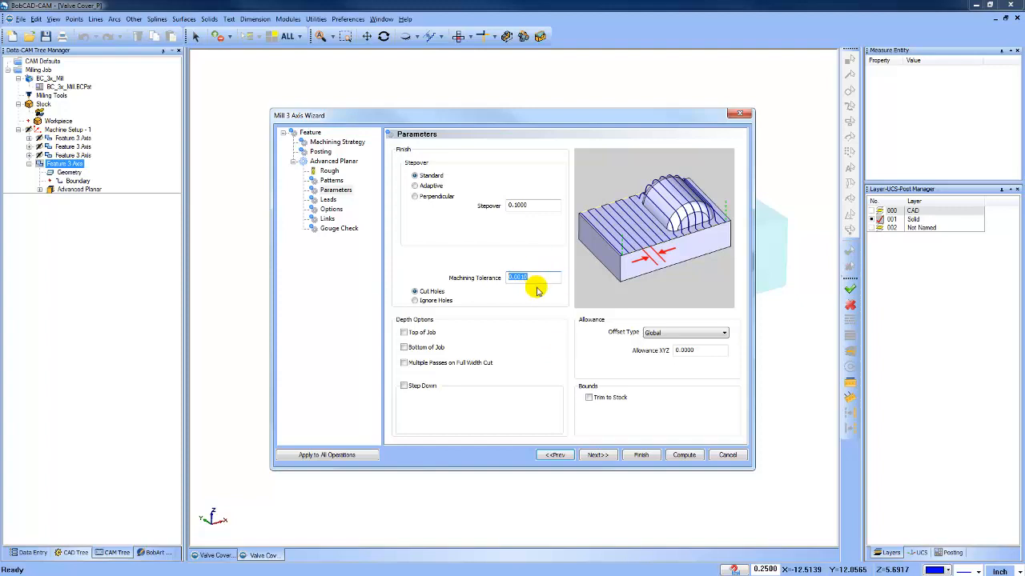
pyautogui.write('.0005')
pyautogui.press('BackSpace')
pyautogui.press('BackSpace')
pyautogui.write('1')
pyautogui.click(729, 454)
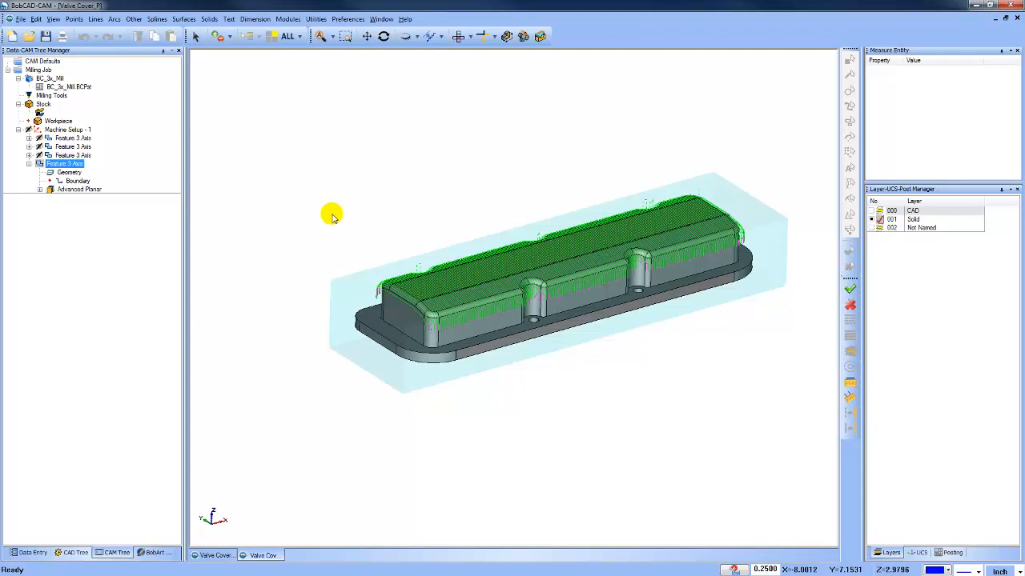
# Delete the last 3-axis feature, which holds the Advanced Planar operation, from Machine Setup - 1.
pyautogui.rightClick(73, 164)
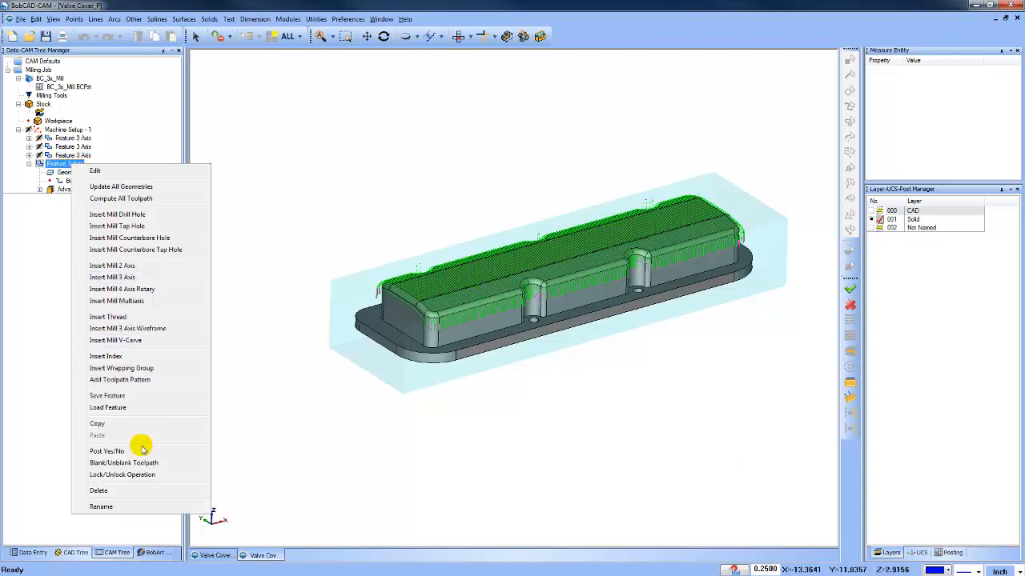
pyautogui.click(131, 490)
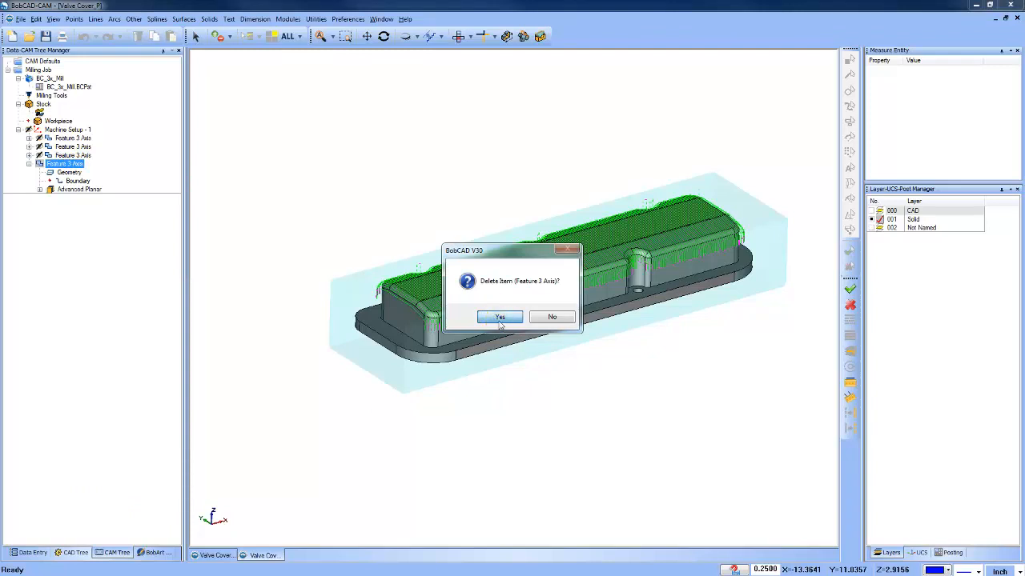
pyautogui.click(494, 316)
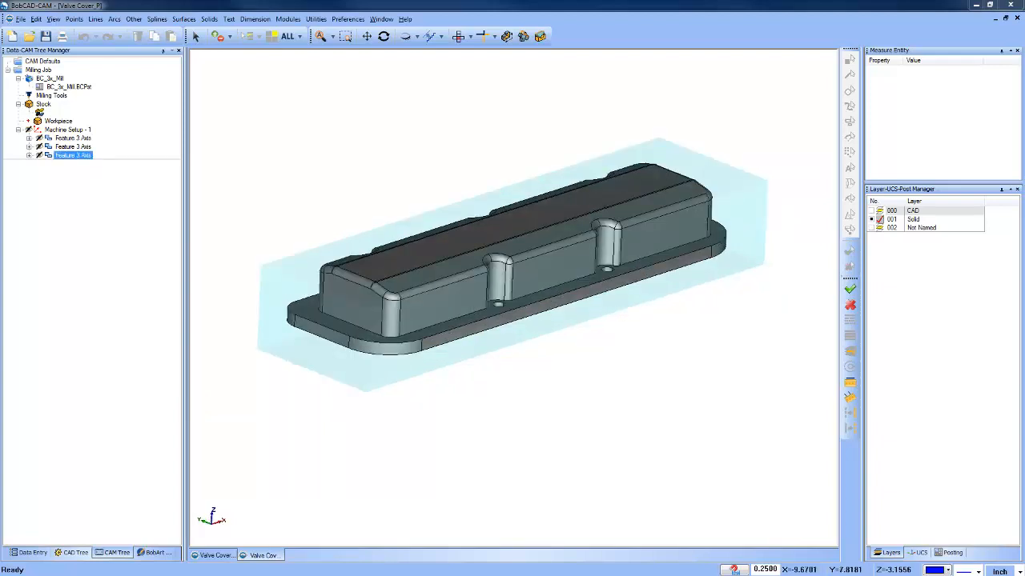
pyautogui.moveTo(585, 343); pyautogui.dragTo(557, 380, button='middle')
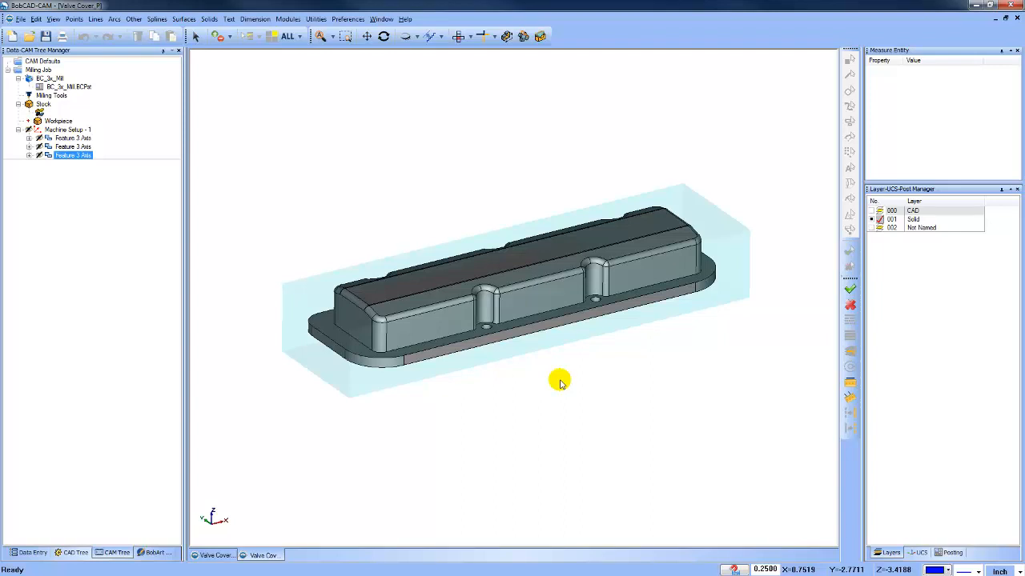
pyautogui.moveTo(528, 376); pyautogui.dragTo(543, 391, button='middle')
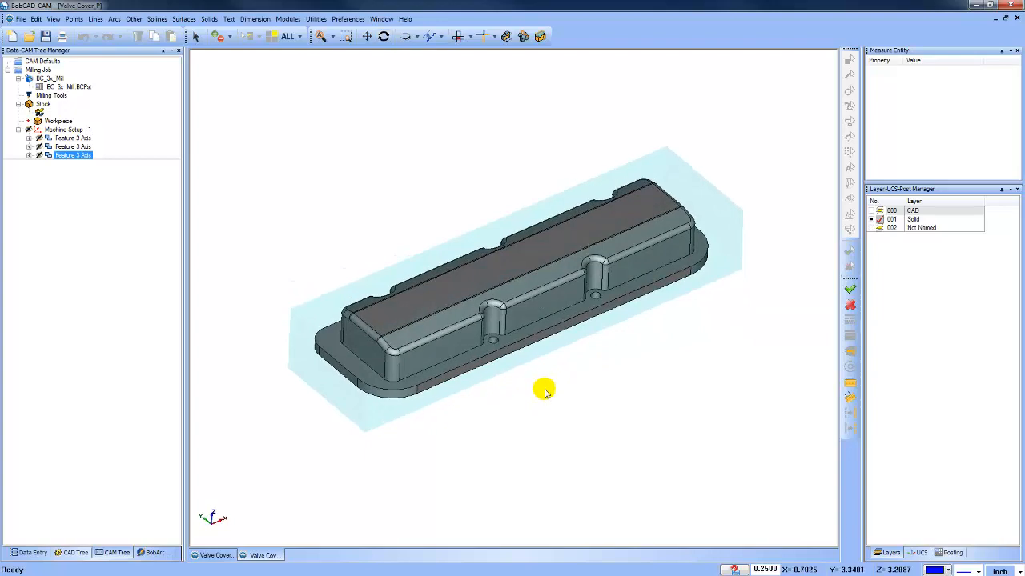
pyautogui.moveTo(635, 418); pyautogui.dragTo(594, 390, button='middle')
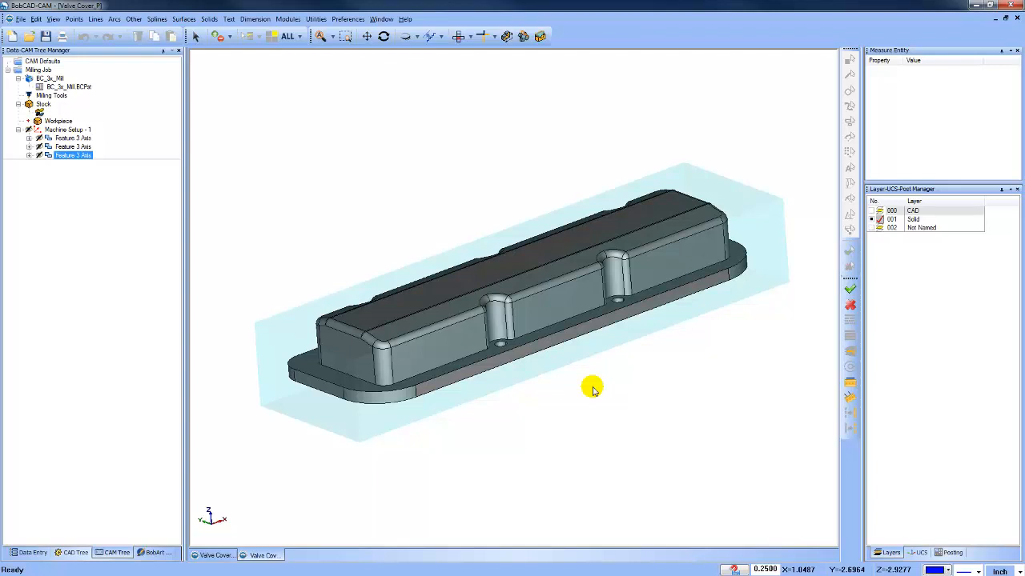
pyautogui.scroll(-3, 565, 343)
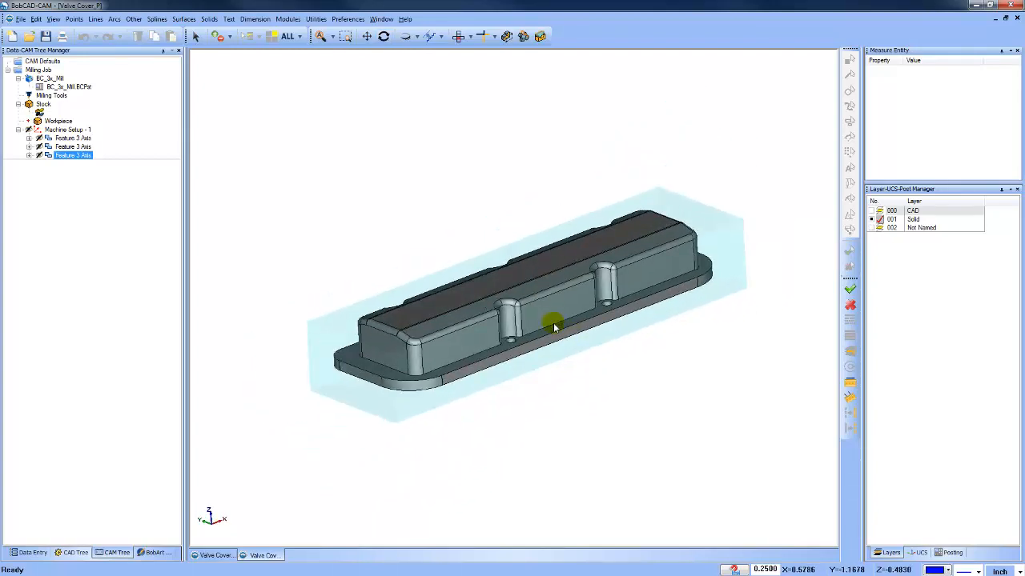
pyautogui.moveTo(554, 326)
pyautogui.mouseDown(button='middle')
pyautogui.moveTo(554, 312)
pyautogui.moveTo(566, 327)
pyautogui.mouseUp(button='middle')
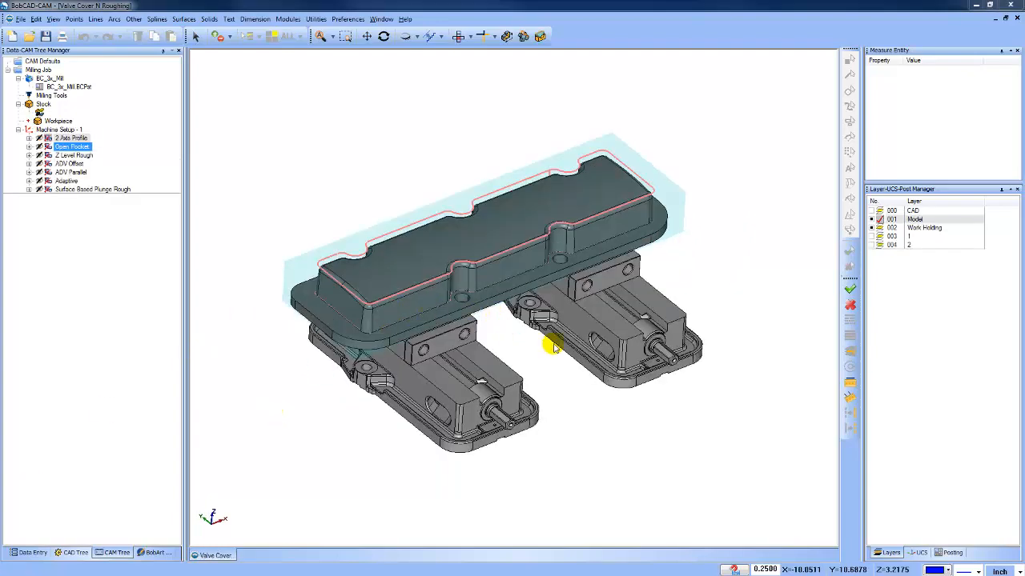
# Display the Profile Rough toolpath of the 2 Axis Profile feature and view it around the clamped valve cover.
pyautogui.moveTo(552, 344); pyautogui.dragTo(555, 392, button='middle')
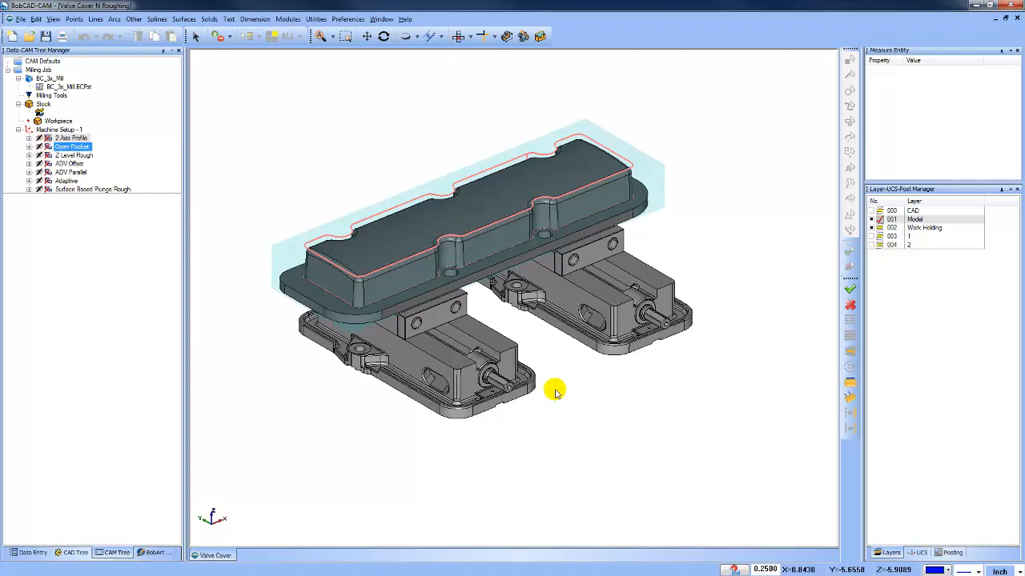
pyautogui.moveTo(579, 348); pyautogui.dragTo(582, 361, button='middle')
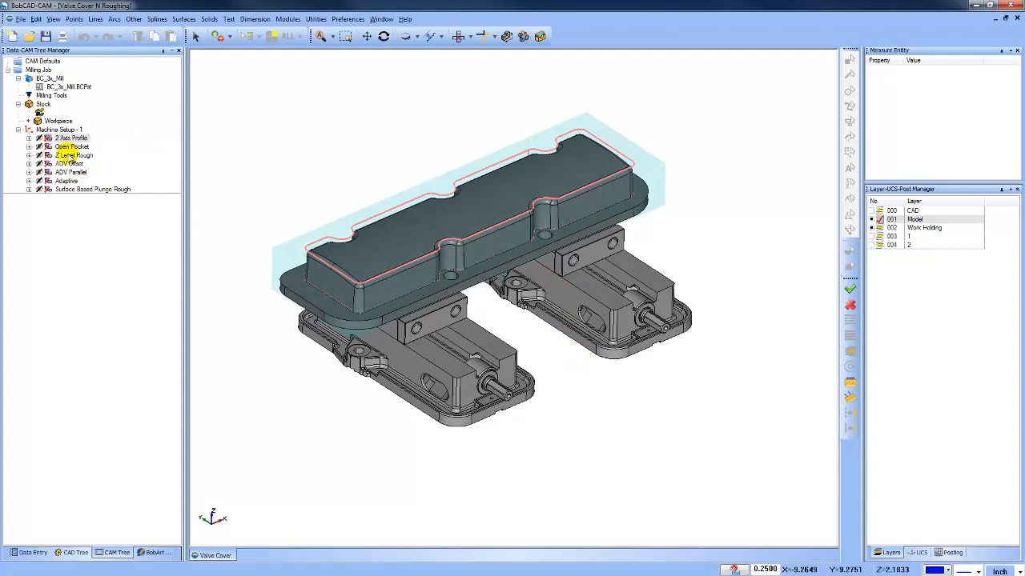
pyautogui.click(28, 138)
pyautogui.click(80, 163)
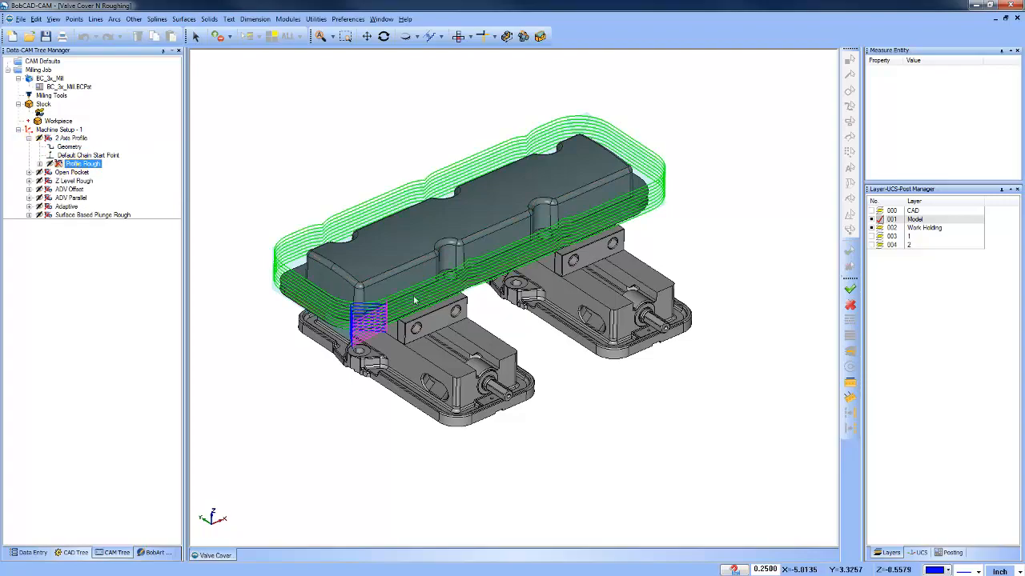
pyautogui.moveTo(561, 348); pyautogui.dragTo(258, 311, button='middle')
# Backplot the Profile Rough operation with a shaded tool and advance its progress to the end of the toolpath.
pyautogui.rightClick(81, 165)
pyautogui.click(112, 186)
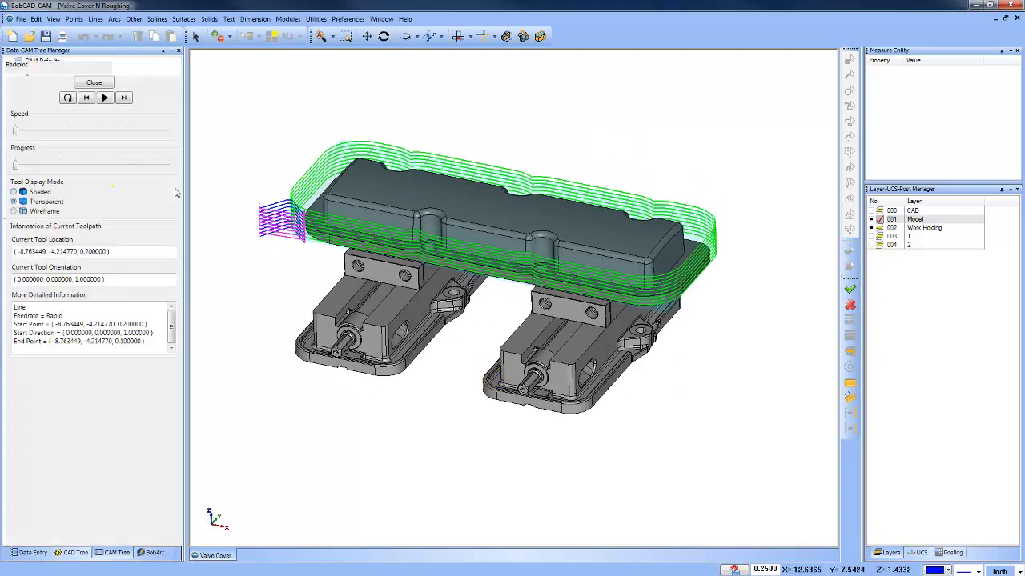
pyautogui.click(14, 192)
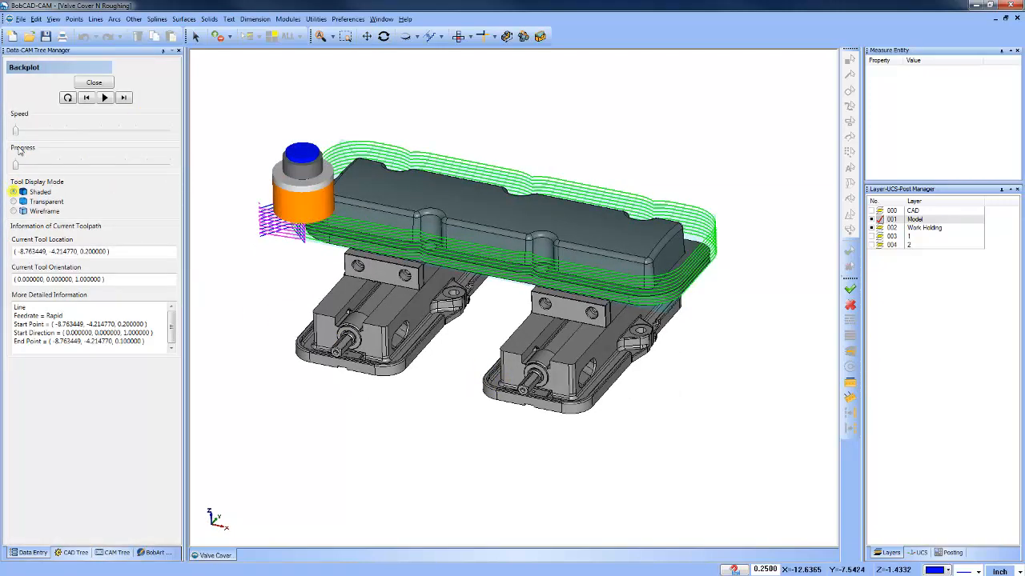
pyautogui.moveTo(16, 166); pyautogui.dragTo(196, 172)
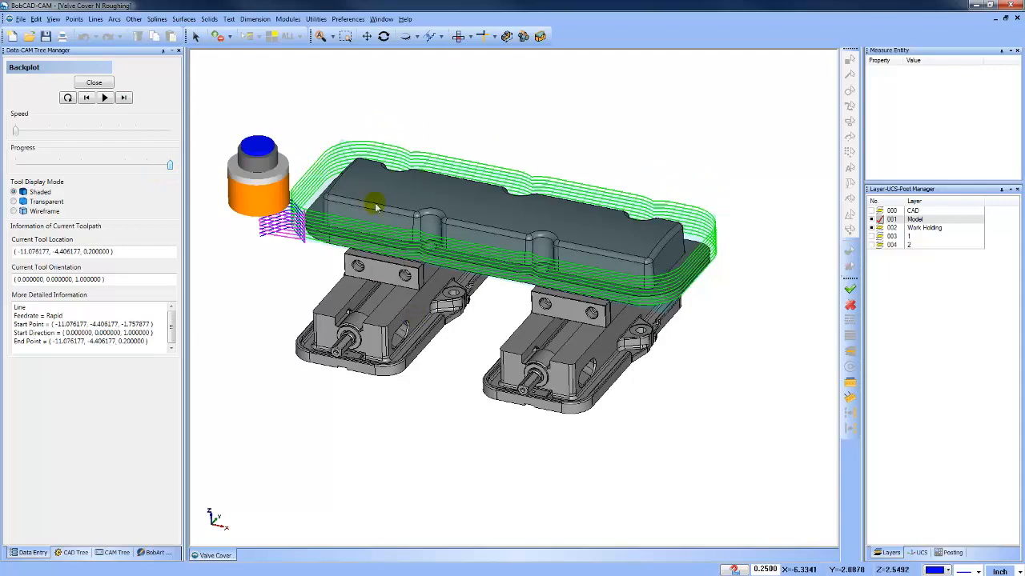
pyautogui.moveTo(453, 295)
pyautogui.mouseDown(button='middle')
pyautogui.moveTo(451, 354)
pyautogui.moveTo(455, 313)
pyautogui.mouseUp(button='middle')
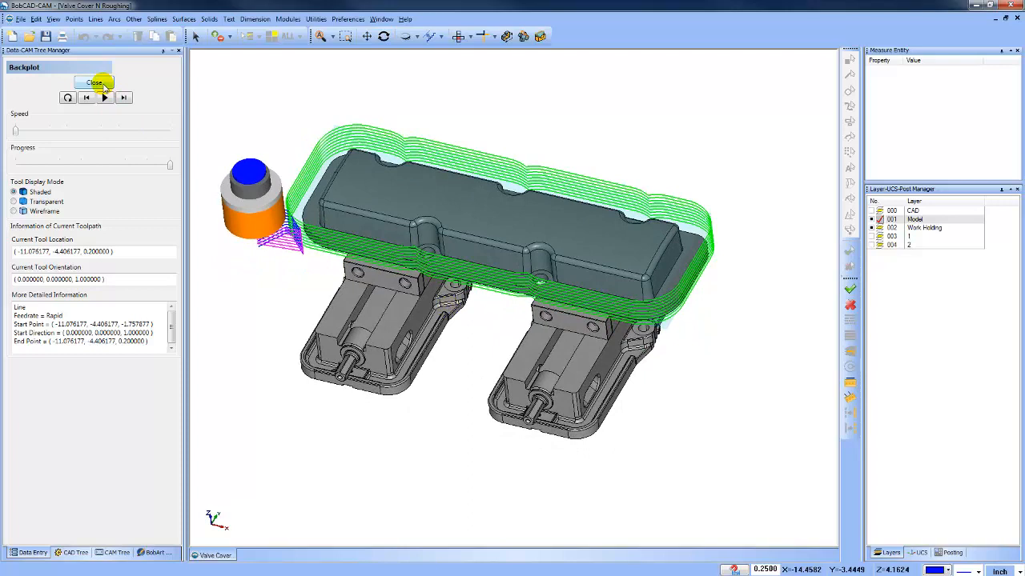
# Examine the depth passes of the profile toolpath against the cover's tapered wall in the Right view.
pyautogui.click(462, 36)
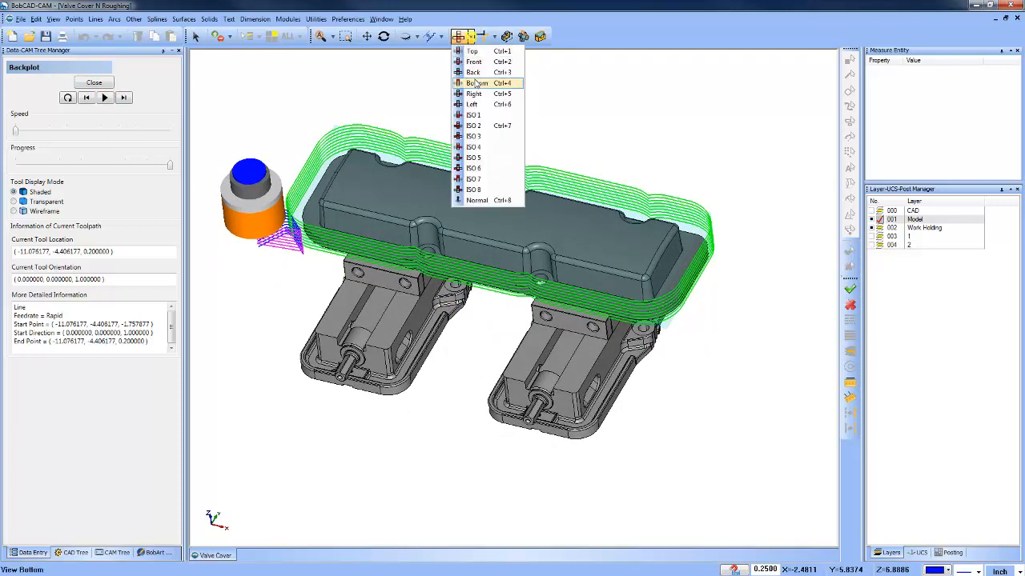
pyautogui.click(479, 94)
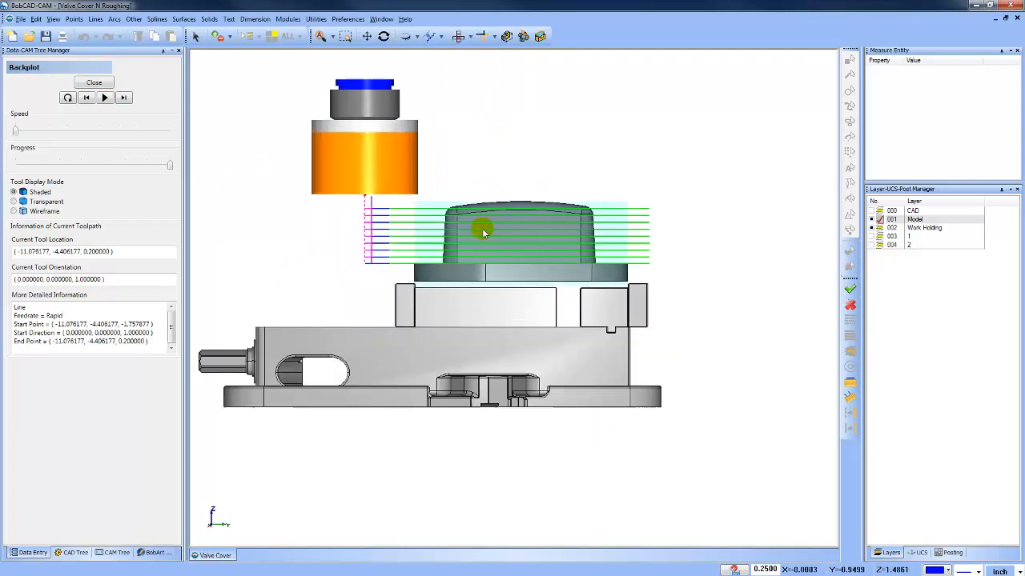
pyautogui.scroll(4, 484, 232)
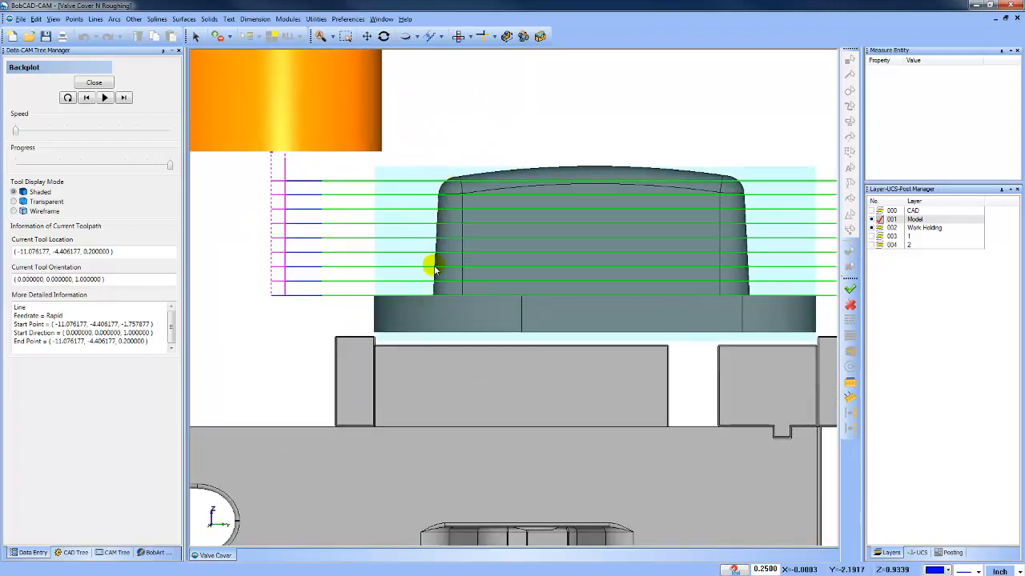
pyautogui.scroll(-5, 427, 256)
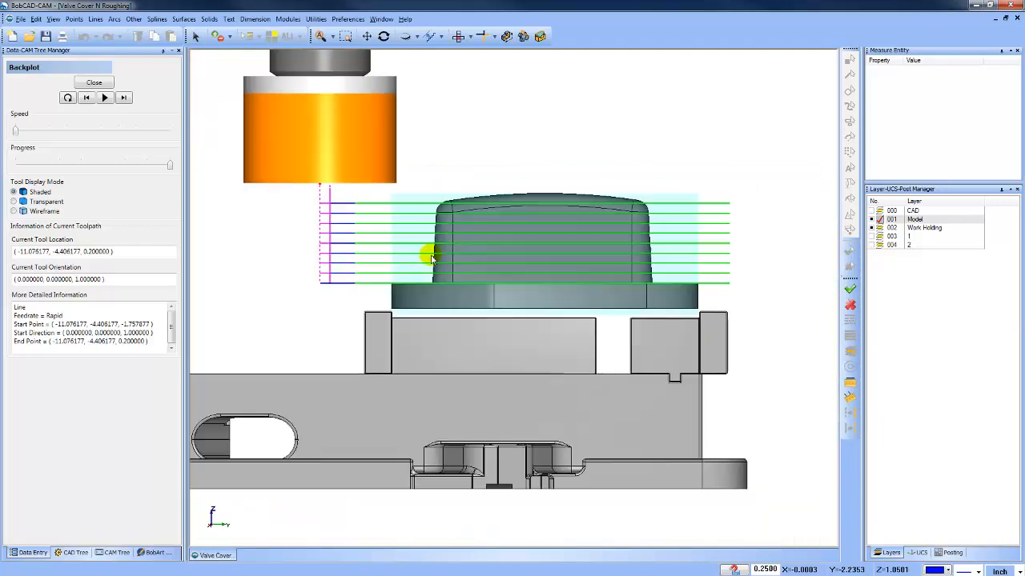
pyautogui.moveTo(428, 256); pyautogui.dragTo(496, 342, button='middle')
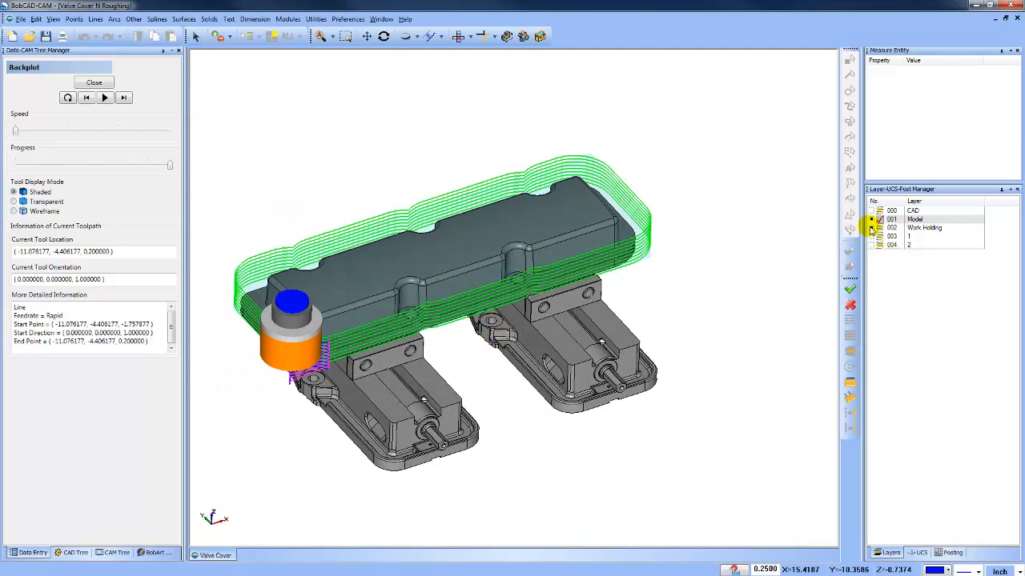
# Hide the Work Holding layer, inspect the profile toolpath around the cover's bolt-hole recesses, and close the backplot.
pyautogui.click(871, 228)
pyautogui.moveTo(568, 326); pyautogui.dragTo(585, 365, button='middle')
pyautogui.scroll(4, 421, 337)
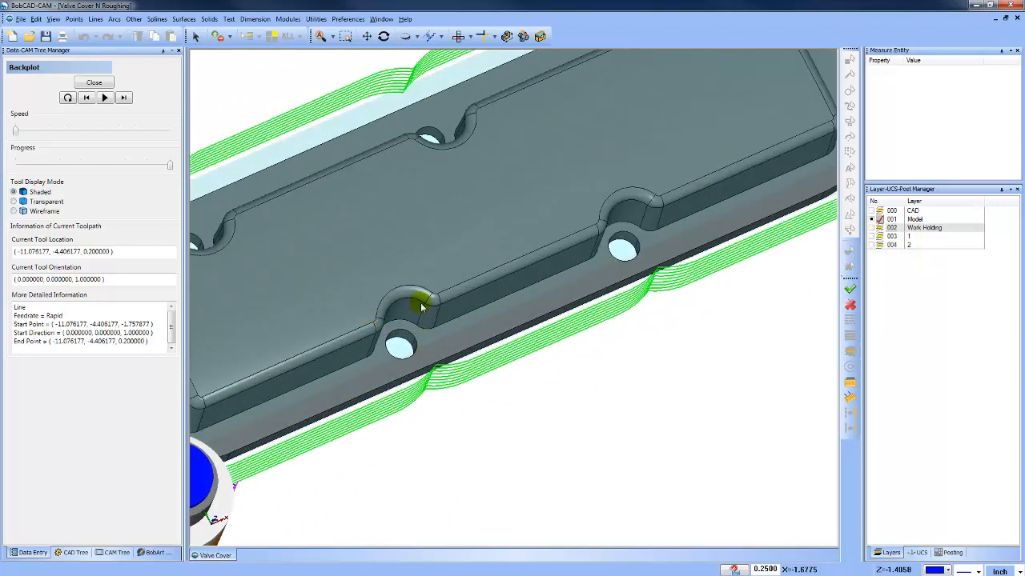
pyautogui.scroll(-4, 612, 246)
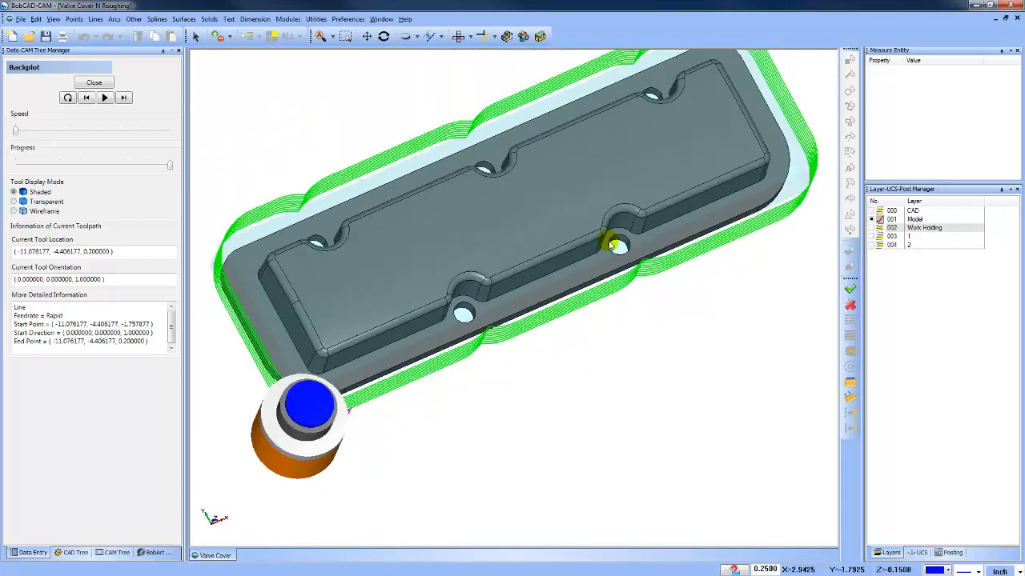
pyautogui.moveTo(612, 292); pyautogui.dragTo(461, 317, button='middle')
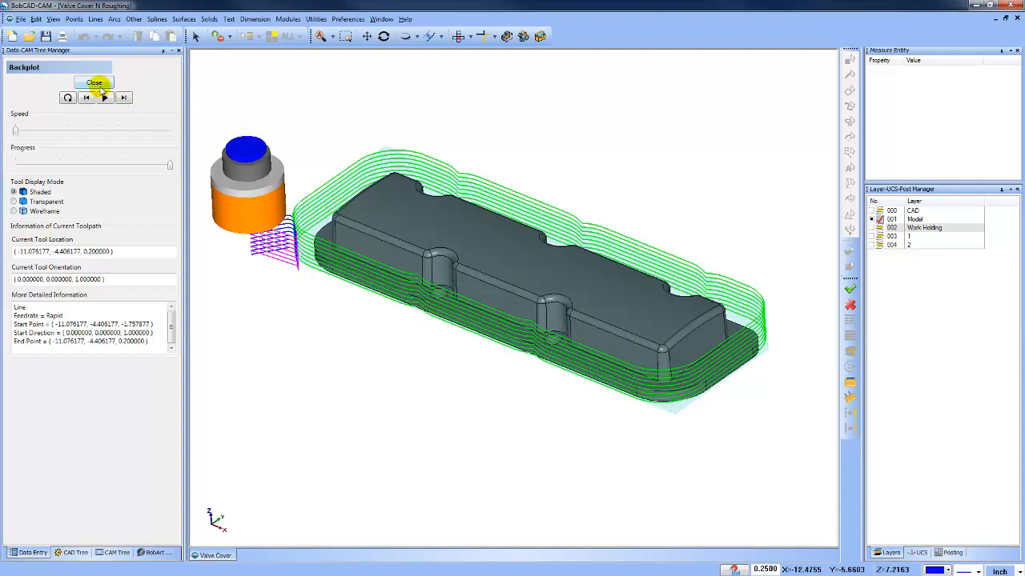
pyautogui.click(95, 83)
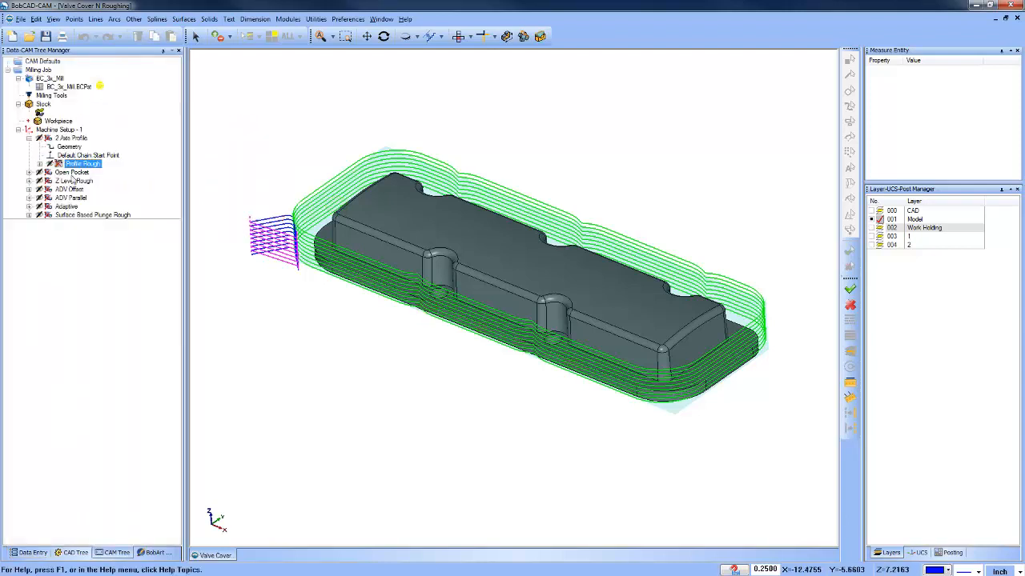
# Try the Standard, Contour Ramping and Side Roughing patterns for the 2 Axis Profile feature, and discard the edit.
pyautogui.rightClick(71, 138)
pyautogui.click(88, 145)
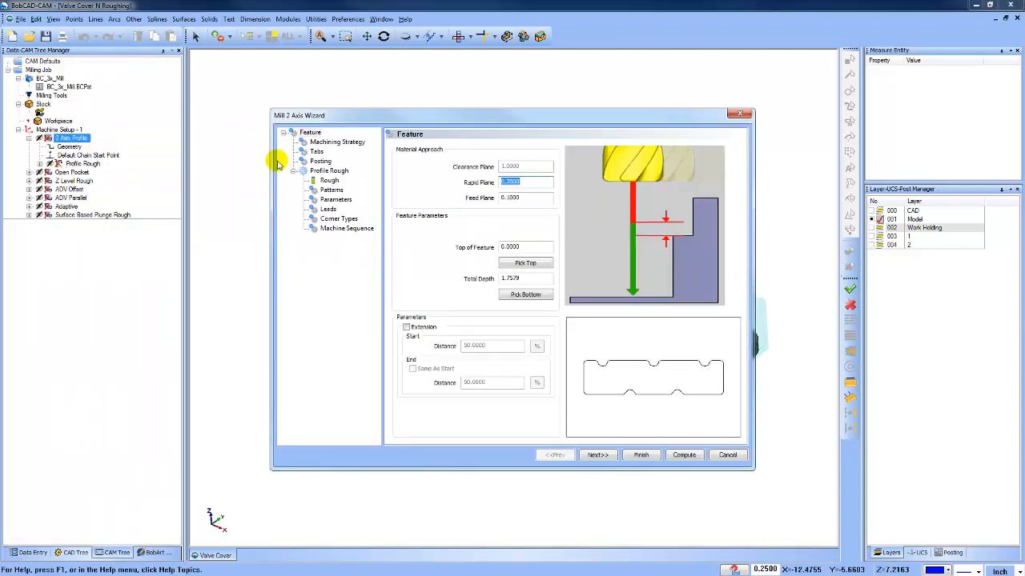
pyautogui.click(331, 190)
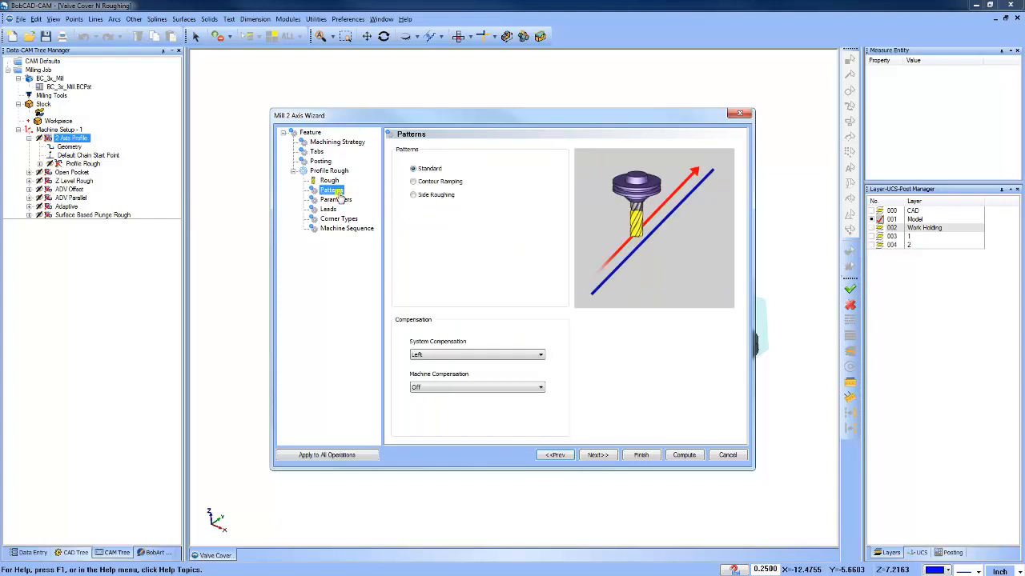
pyautogui.click(425, 183)
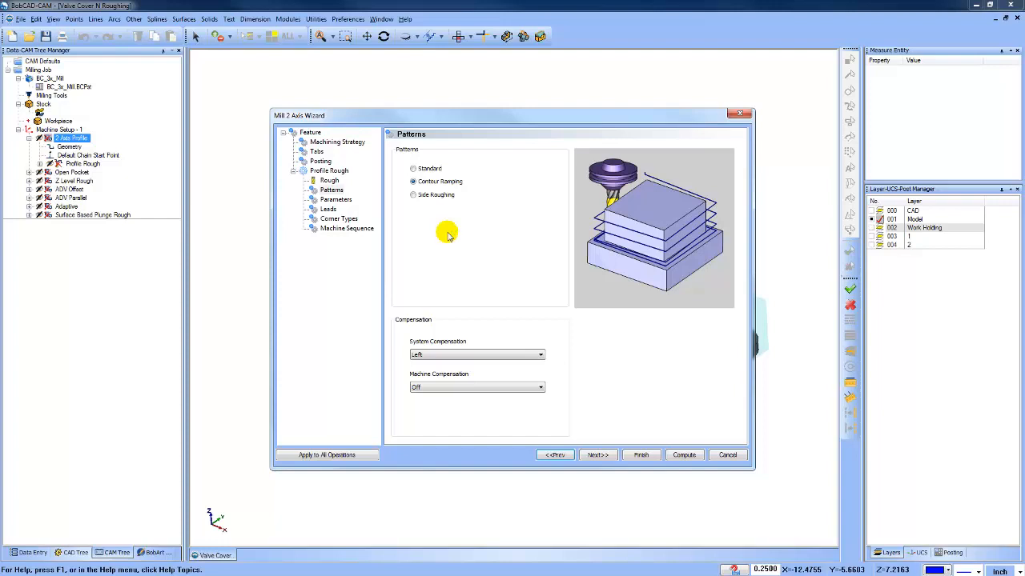
pyautogui.click(413, 194)
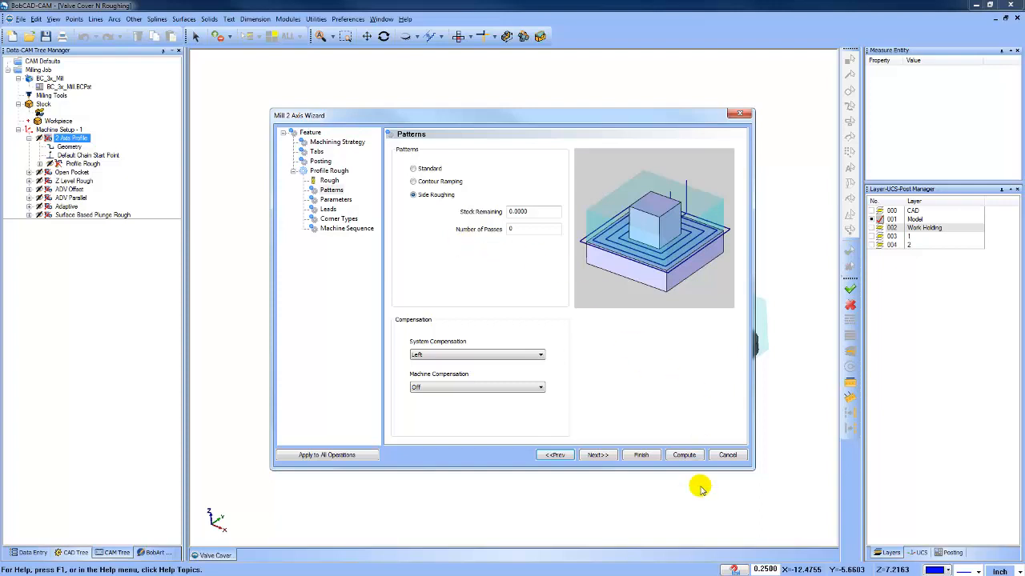
pyautogui.click(413, 168)
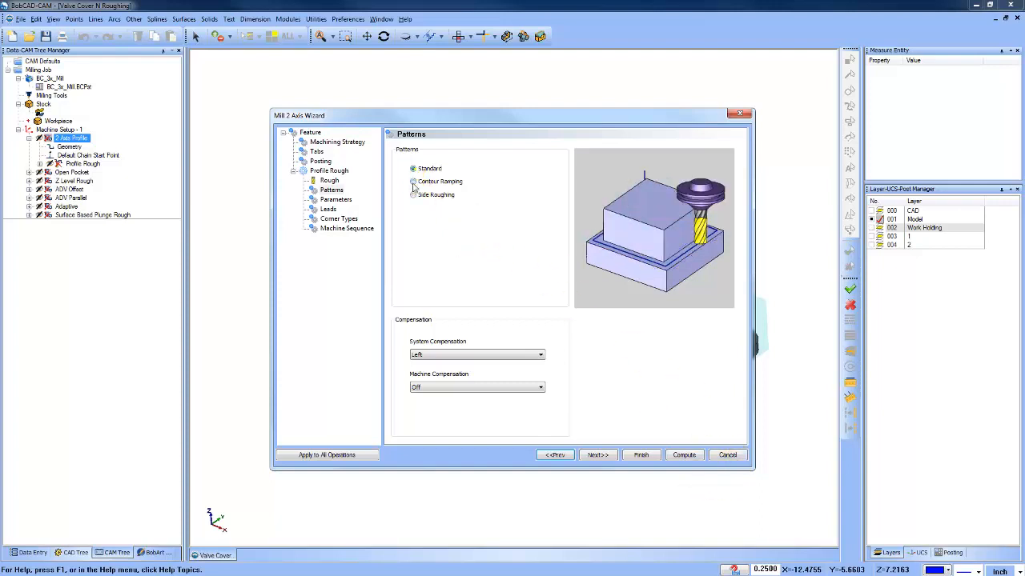
pyautogui.click(413, 181)
pyautogui.click(413, 196)
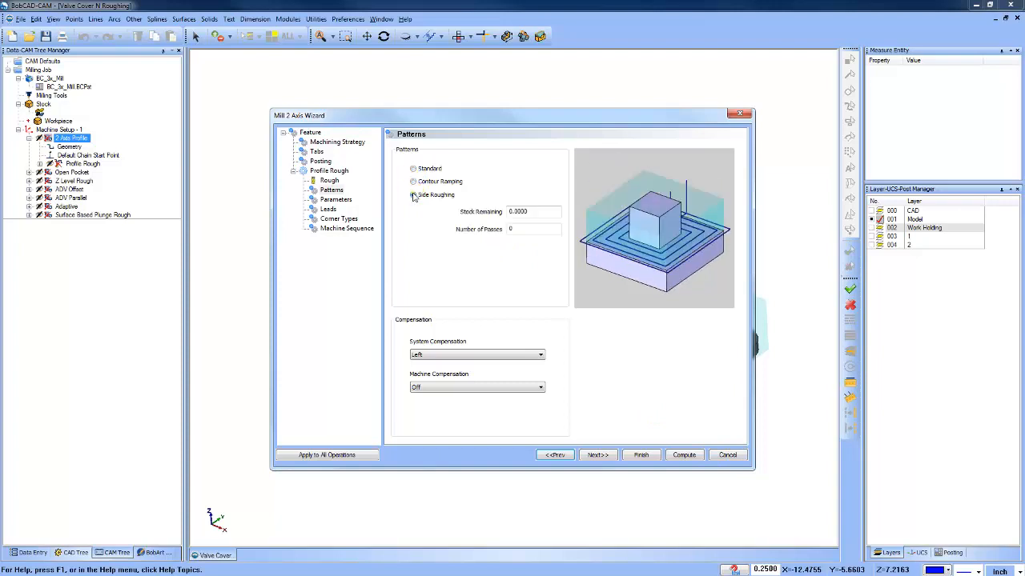
pyautogui.click(413, 168)
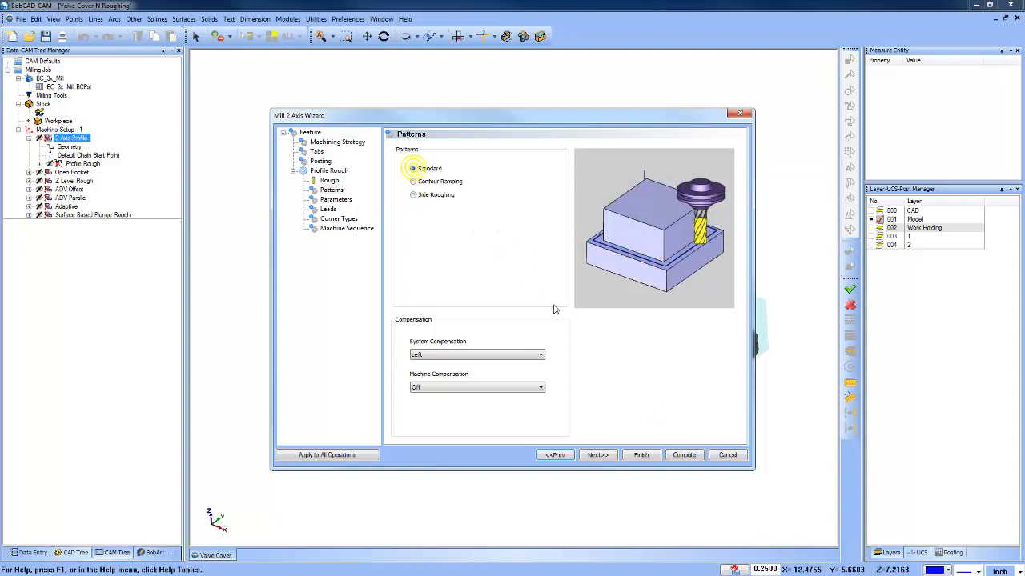
pyautogui.click(729, 455)
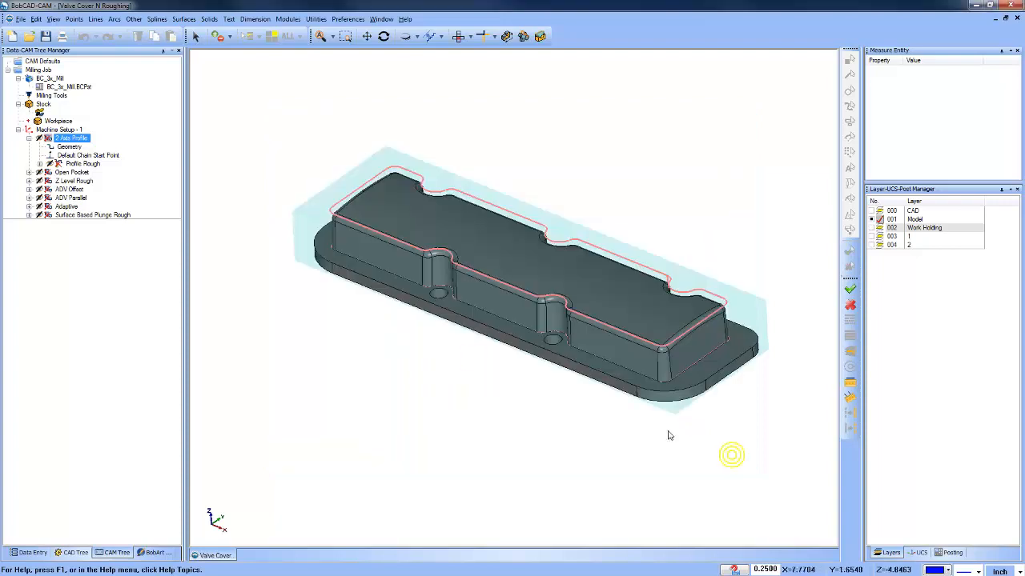
# Display the Pocket toolpath of the Open Pocket feature and view its passes around the valve cover.
pyautogui.click(29, 138)
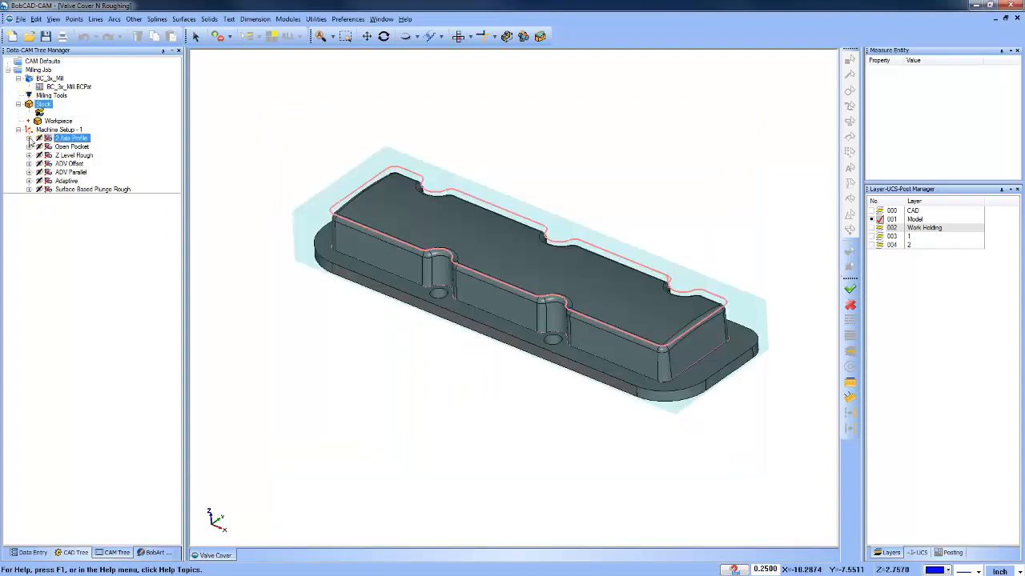
pyautogui.click(29, 146)
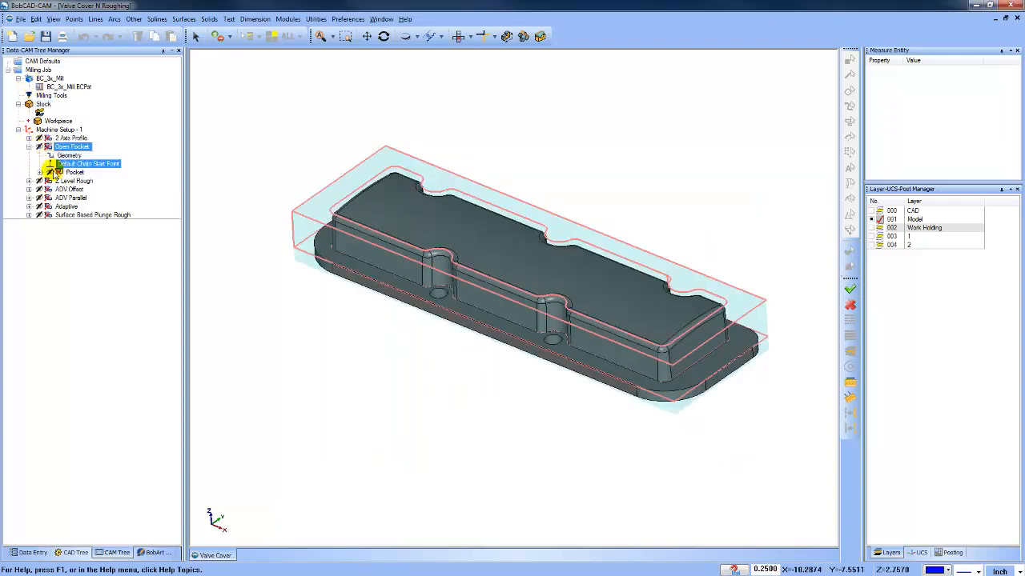
pyautogui.click(74, 173)
pyautogui.moveTo(405, 340); pyautogui.dragTo(789, 247, button='middle')
pyautogui.click(880, 238)
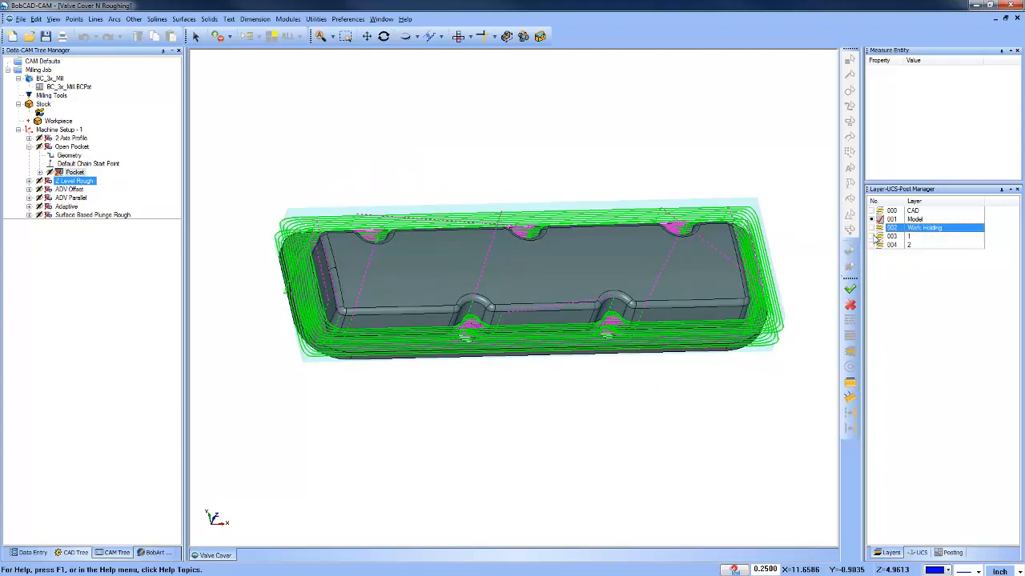
# Show layer 1 in place of the Model layer and compare the Open Pocket toolpath with its wireframe geometry in the Top view.
pyautogui.click(872, 220)
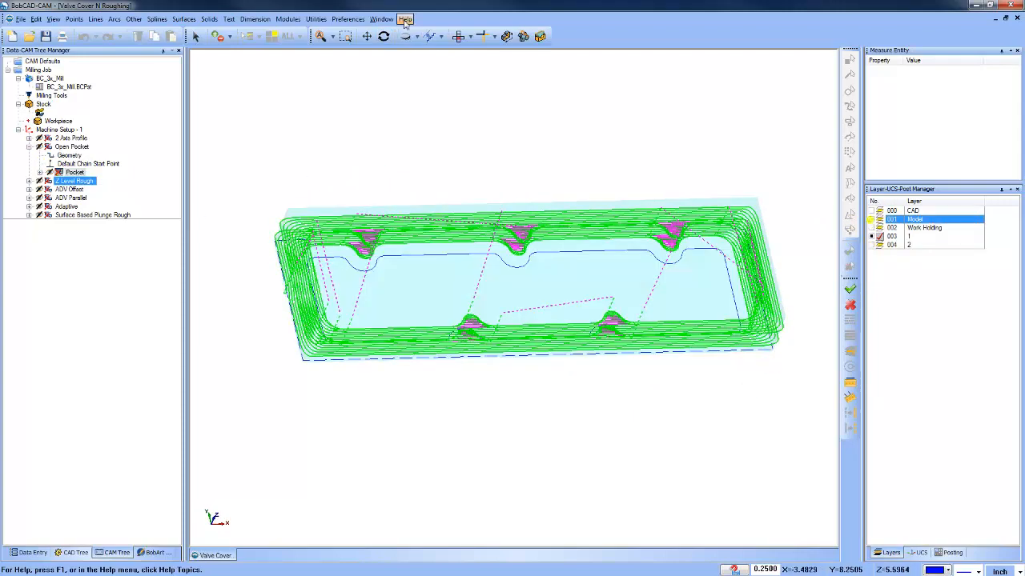
pyautogui.click(458, 36)
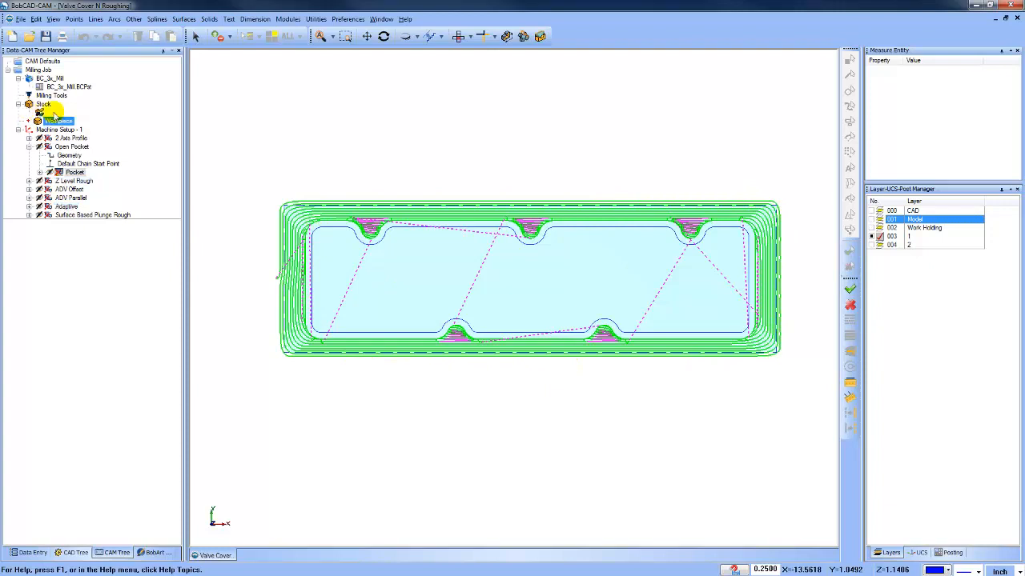
pyautogui.click(54, 128)
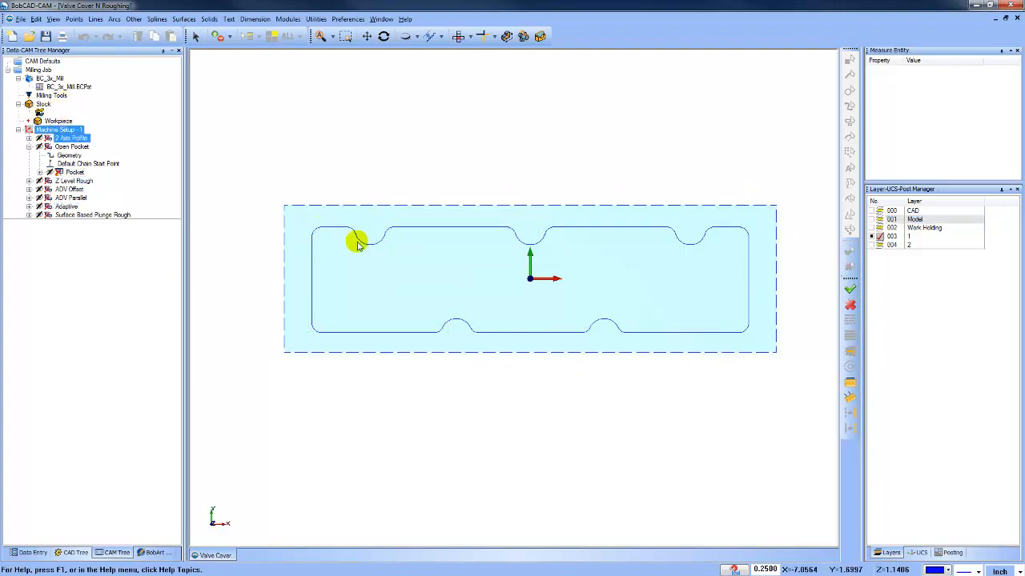
pyautogui.click(80, 164)
pyautogui.click(78, 172)
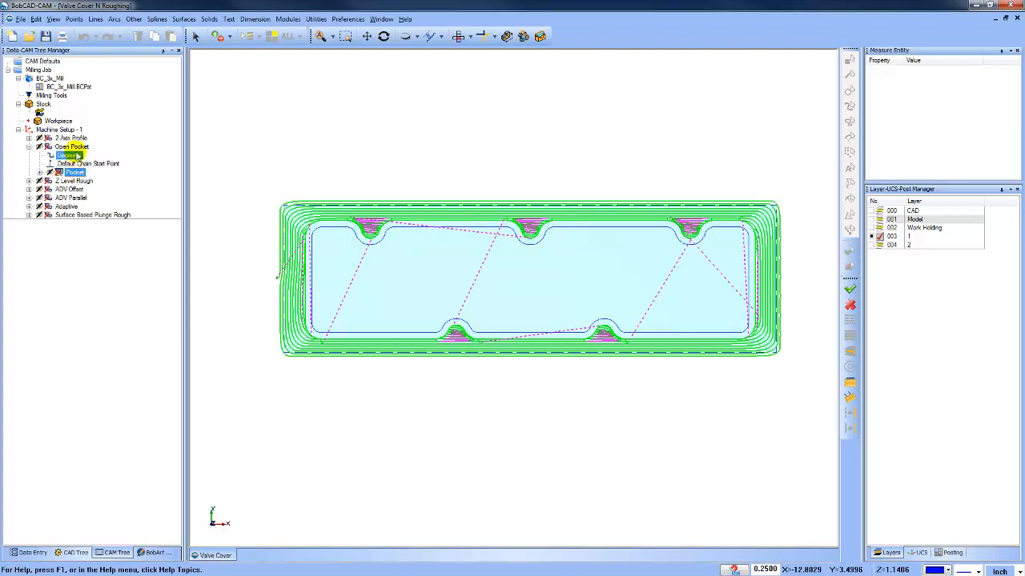
# Review the Open Pocket feature's pattern settings, cancel the edit, and inspect the pocket's boundary geometry.
pyautogui.rightClick(73, 146)
pyautogui.click(100, 156)
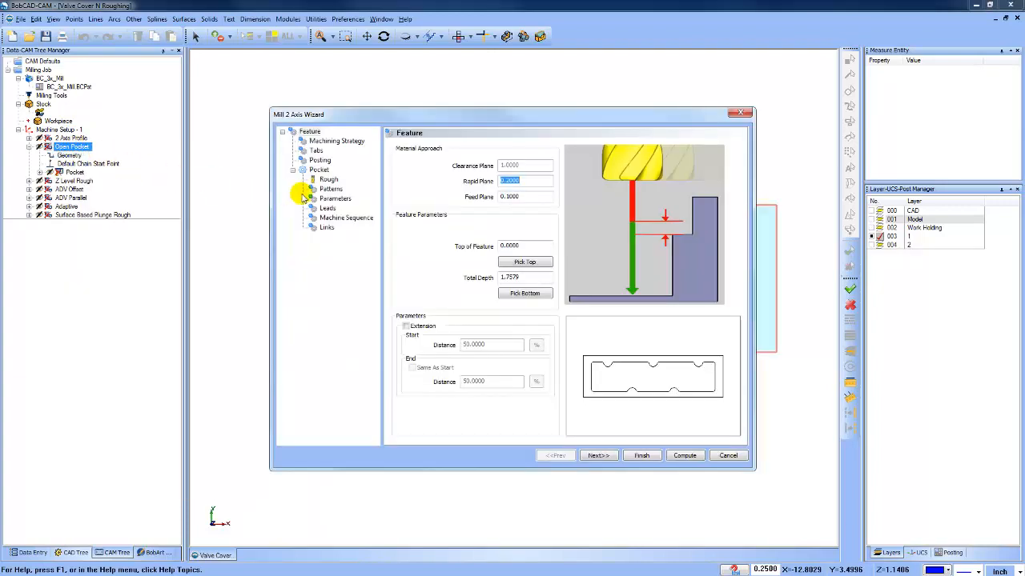
pyautogui.click(330, 190)
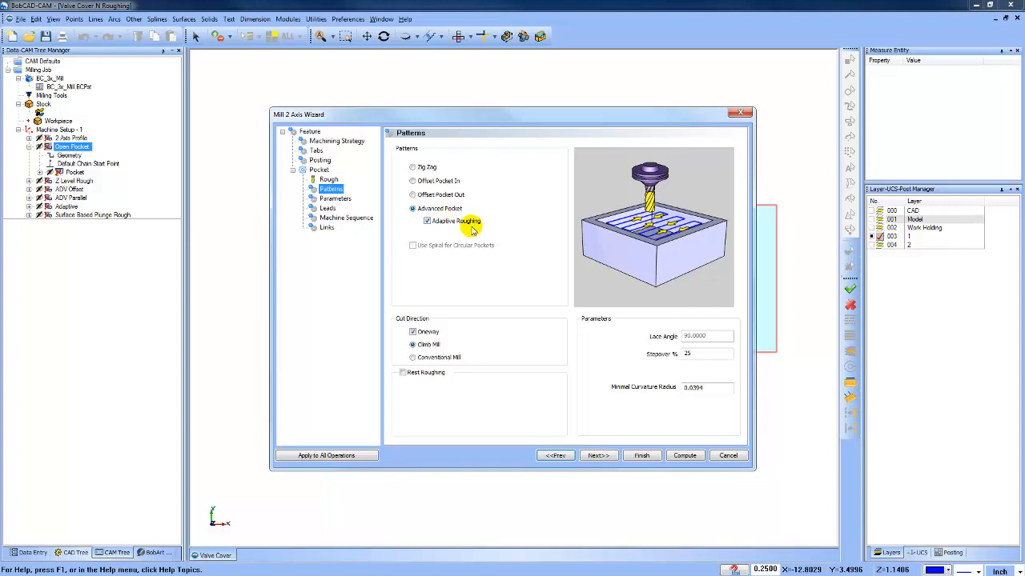
pyautogui.click(729, 456)
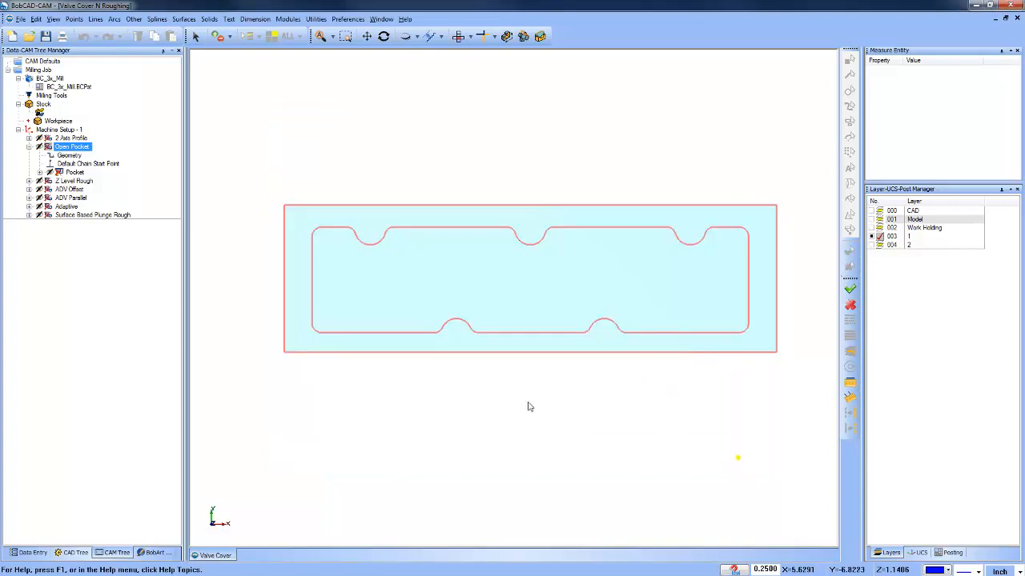
pyautogui.click(58, 129)
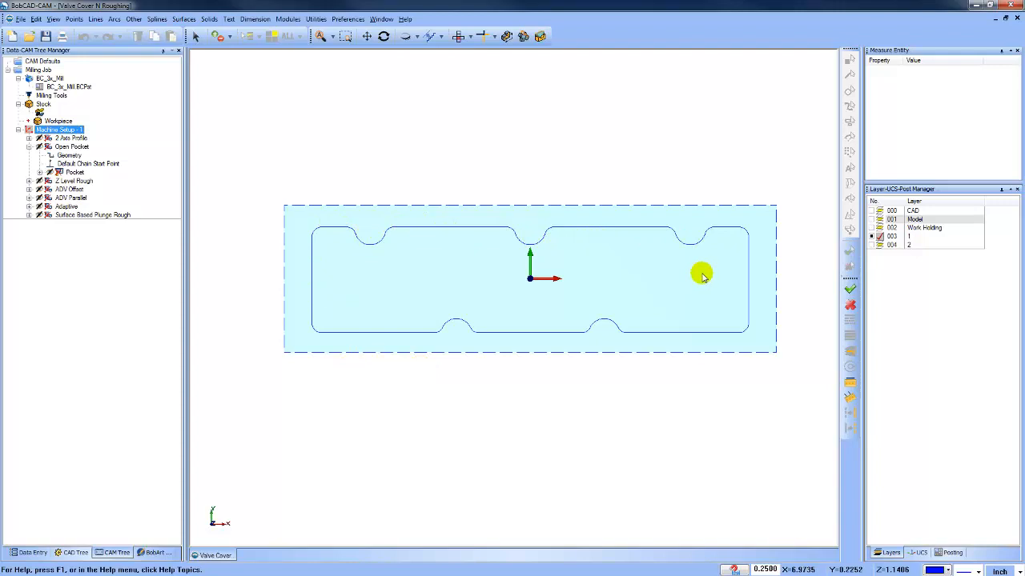
pyautogui.click(68, 155)
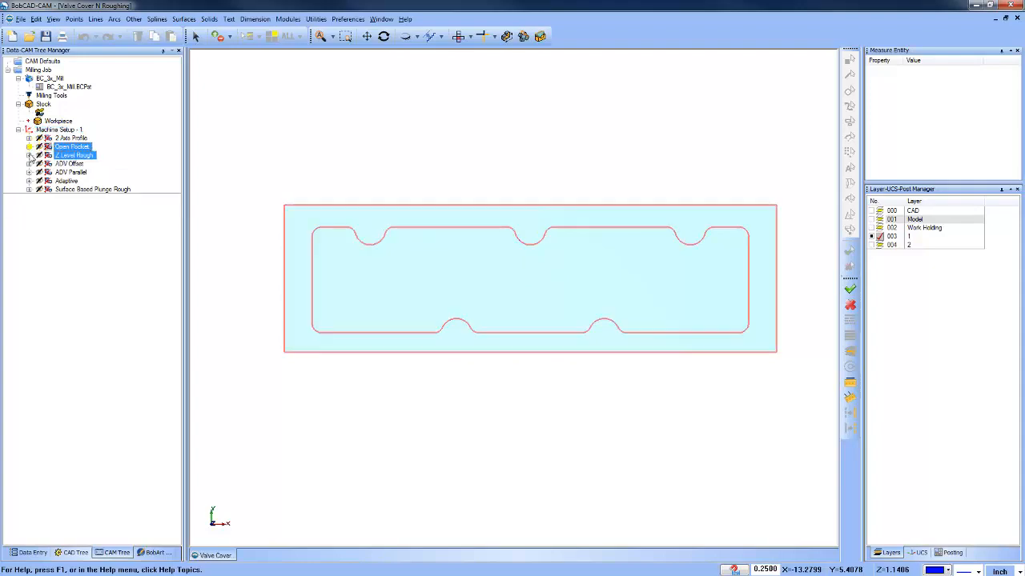
# Display the Z Level Rough toolpath in an angled view and show the Model layer with it.
pyautogui.click(29, 147)
pyautogui.click(29, 155)
pyautogui.click(84, 181)
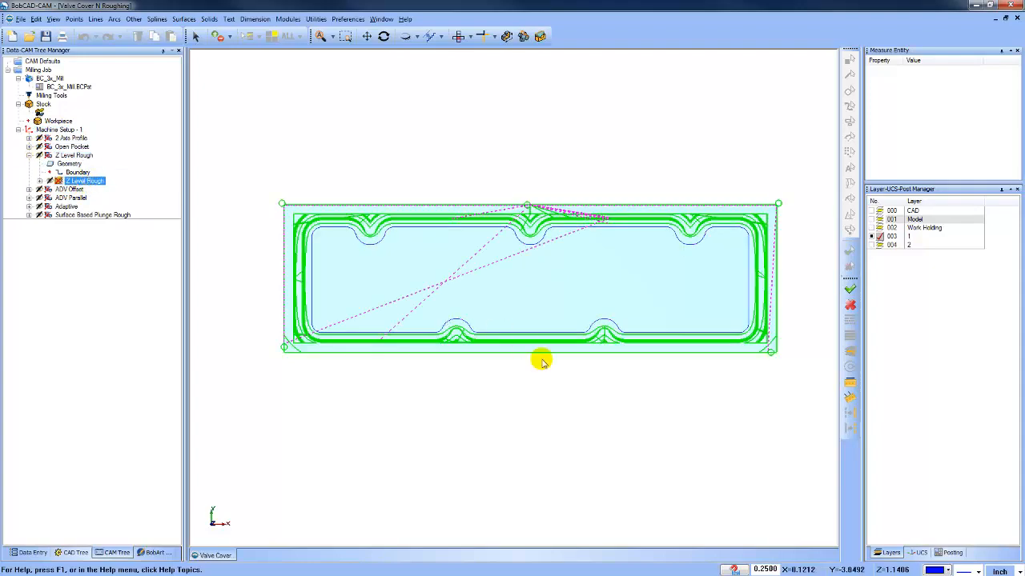
pyautogui.moveTo(548, 366); pyautogui.dragTo(557, 389, button='middle')
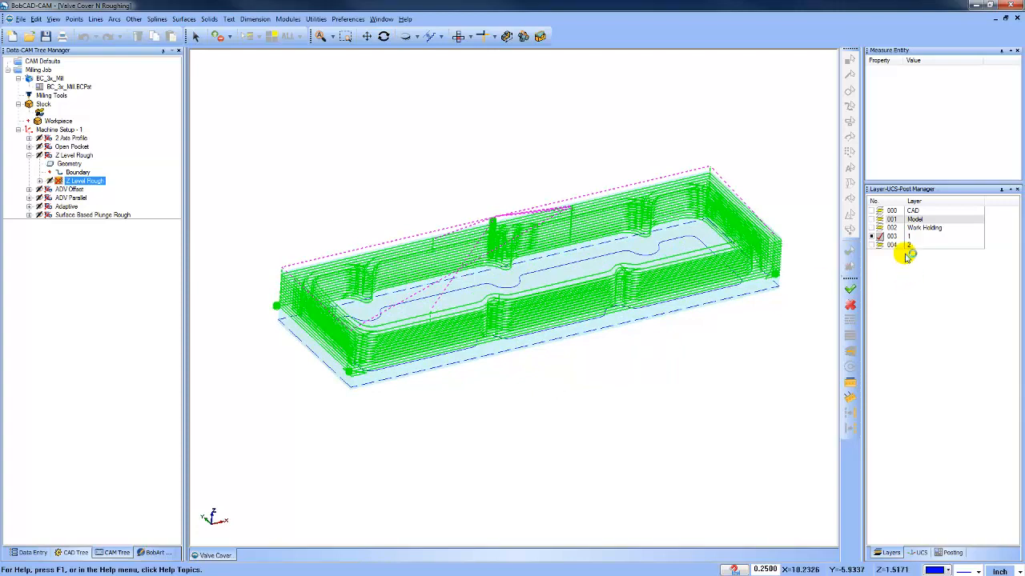
pyautogui.click(880, 219)
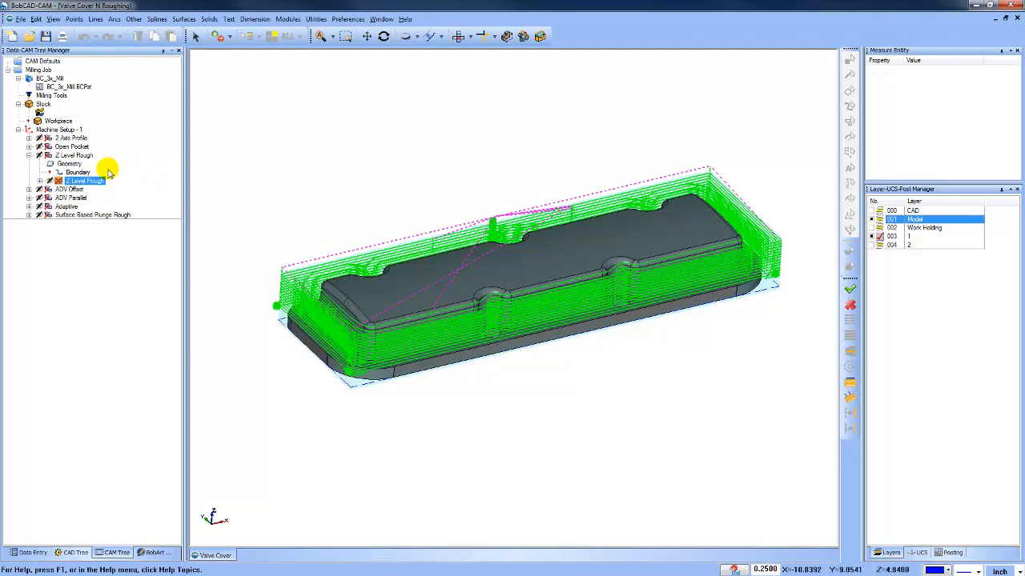
# Check the Z Level Rough feature's geometry and its Bottom of Job depth option, and close the wizard without saving.
pyautogui.click(72, 164)
pyautogui.click(78, 181)
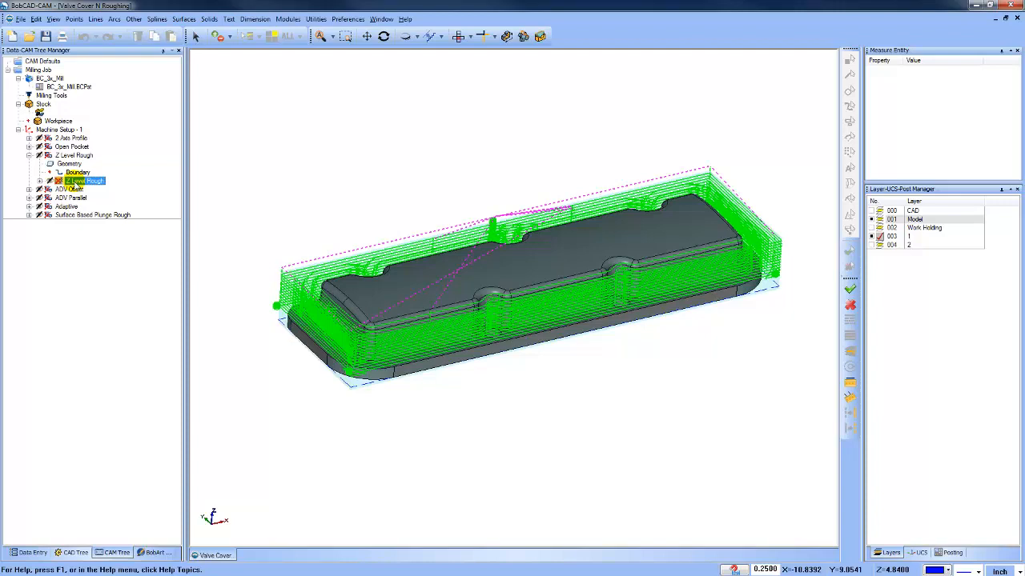
pyautogui.rightClick(79, 155)
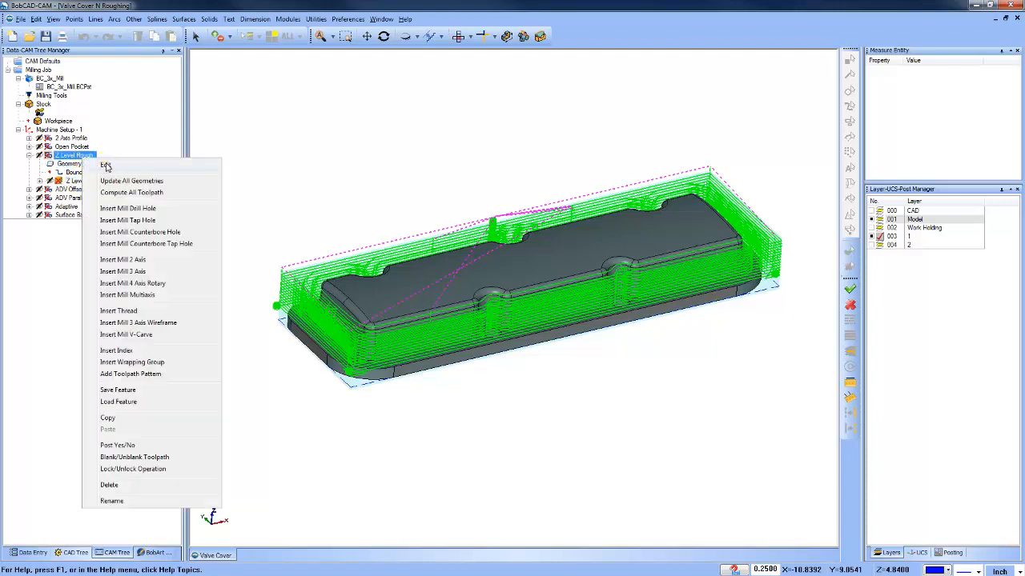
pyautogui.click(106, 166)
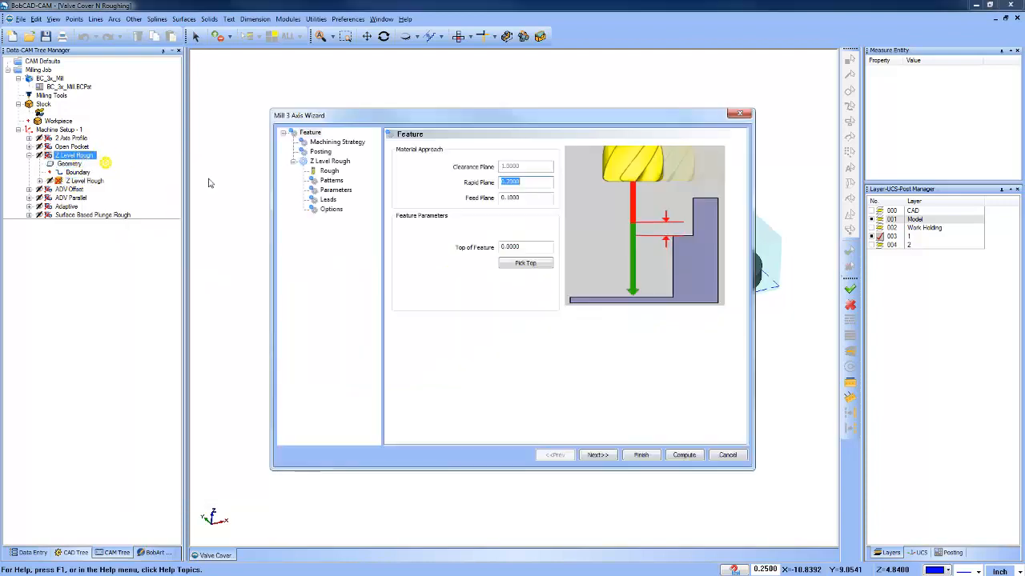
pyautogui.click(336, 191)
pyautogui.click(418, 358)
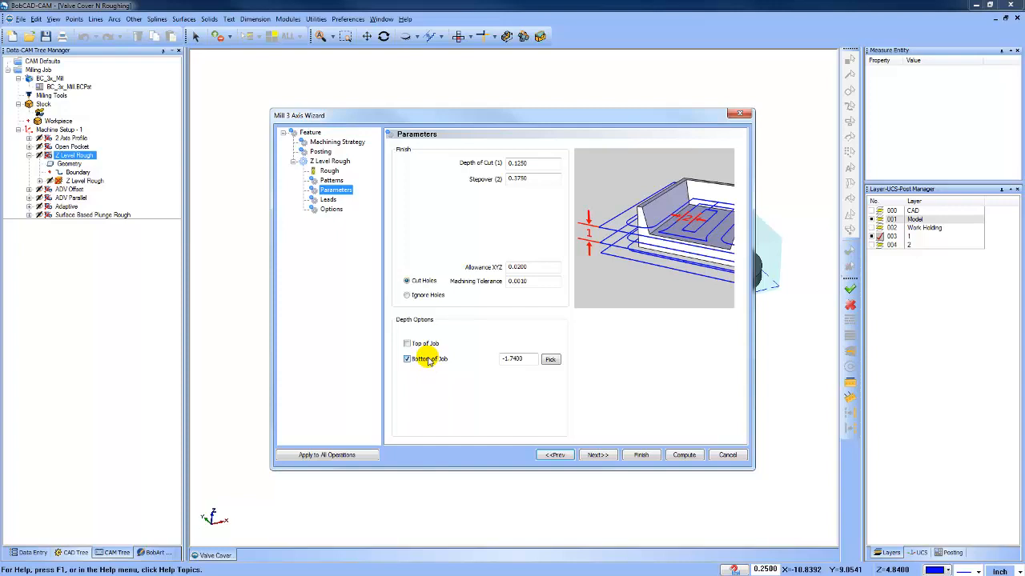
pyautogui.click(727, 456)
# Display the Advanced Rough toolpath of the ADV Offset feature and view its passes around the valve cover.
pyautogui.click(30, 155)
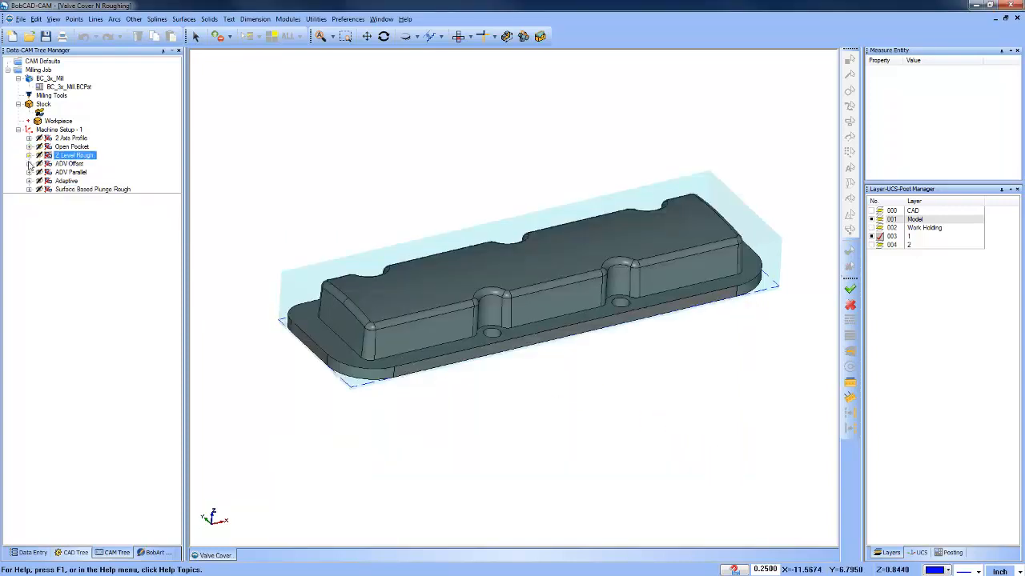
pyautogui.click(29, 164)
pyautogui.click(88, 189)
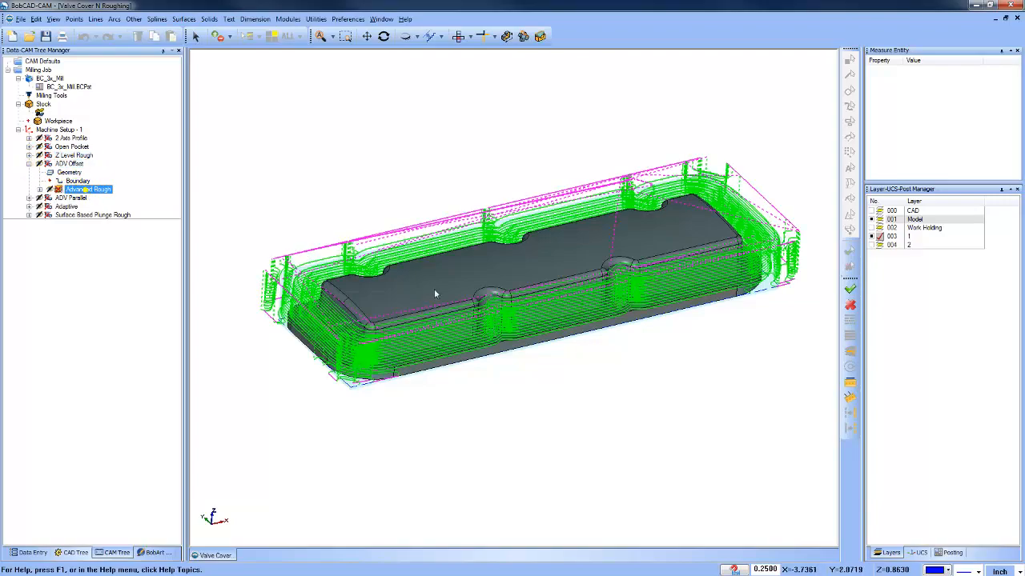
pyautogui.moveTo(602, 299); pyautogui.dragTo(607, 330, button='middle')
pyautogui.moveTo(602, 362); pyautogui.dragTo(582, 343, button='middle')
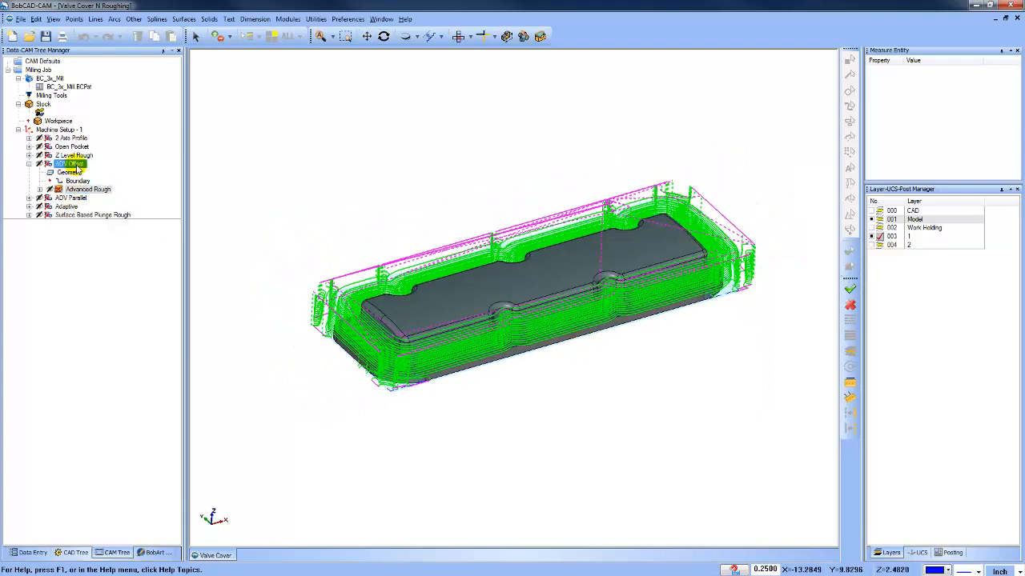
# Display the Advanced Rough toolpaths of the ADV Parallel and Adaptive features and compare their passes around the cover.
pyautogui.click(70, 198)
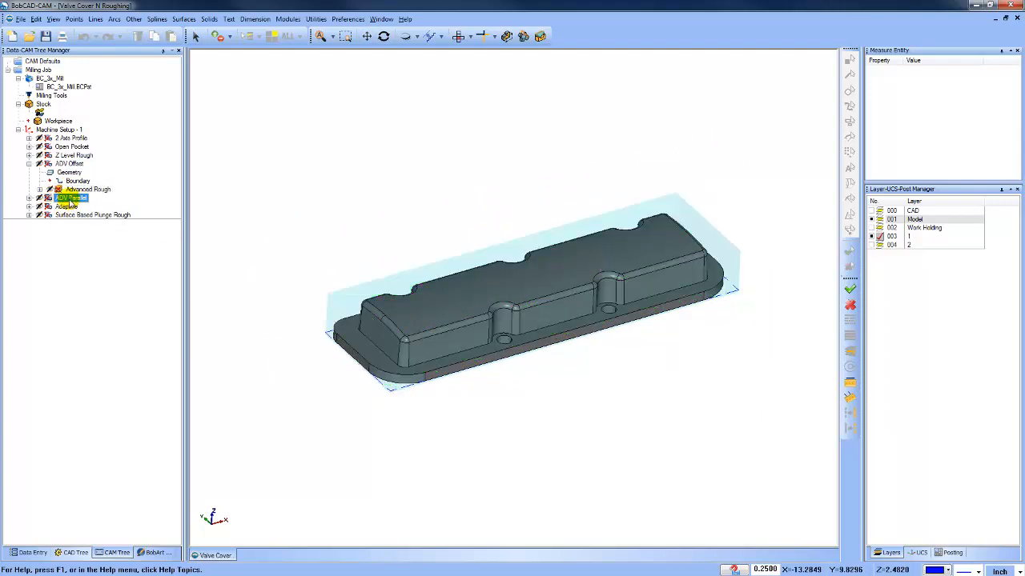
pyautogui.click(29, 198)
pyautogui.click(85, 223)
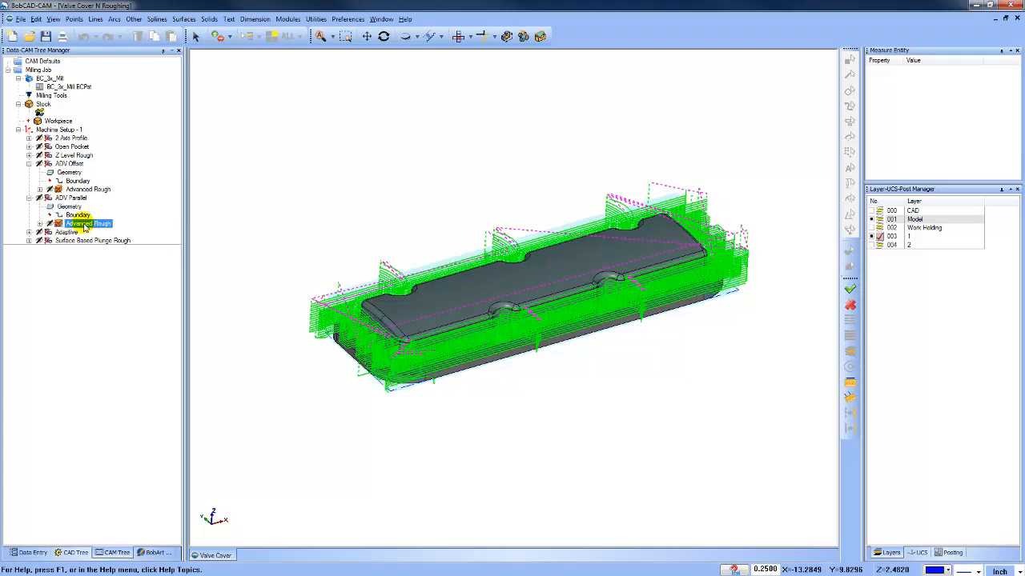
pyautogui.click(28, 231)
pyautogui.click(87, 258)
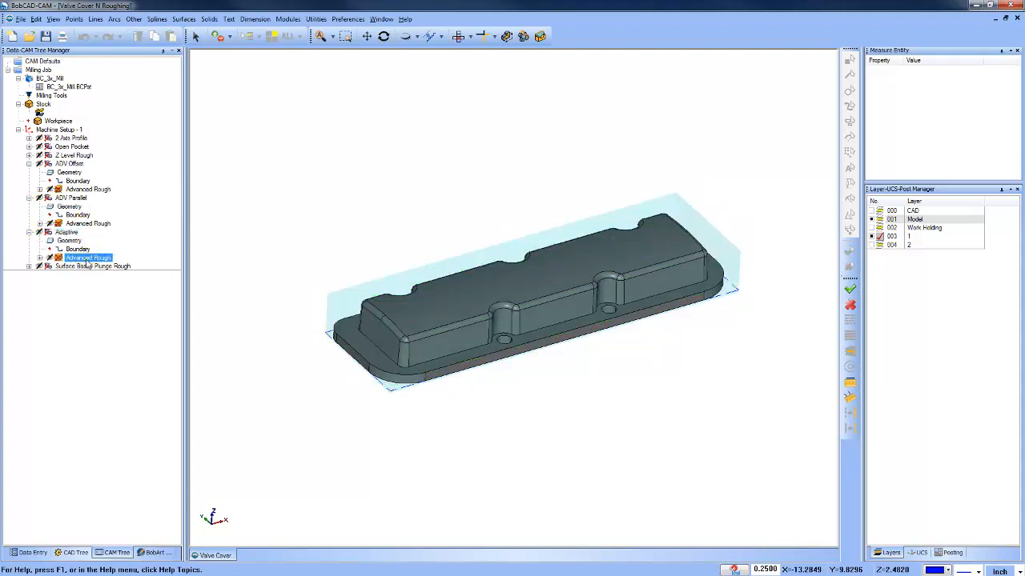
pyautogui.moveTo(599, 283)
pyautogui.mouseDown(button='middle')
pyautogui.moveTo(609, 342)
pyautogui.moveTo(602, 352)
pyautogui.moveTo(608, 304)
pyautogui.mouseUp(button='middle')
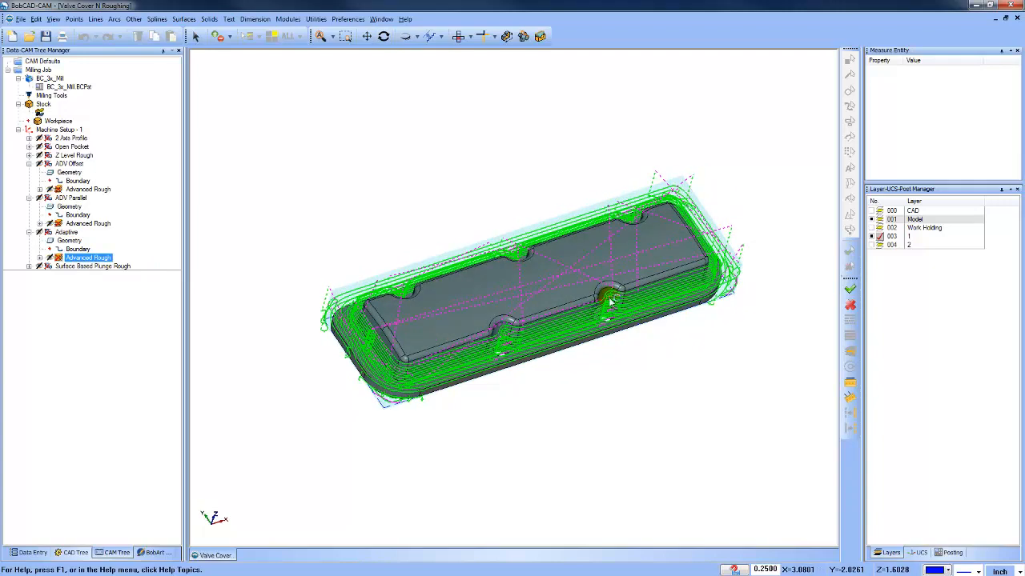
# Review the cut pattern choices of the ADV Offset feature's Advanced Rough operation and cancel the edit.
pyautogui.click(84, 189)
pyautogui.click(69, 164)
pyautogui.rightClick(69, 163)
pyautogui.click(84, 167)
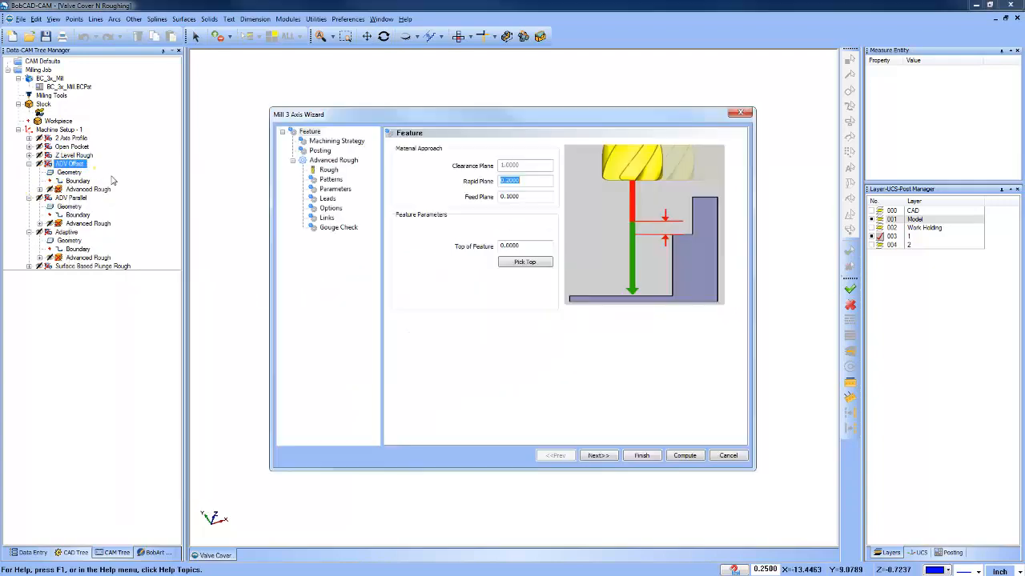
pyautogui.click(331, 179)
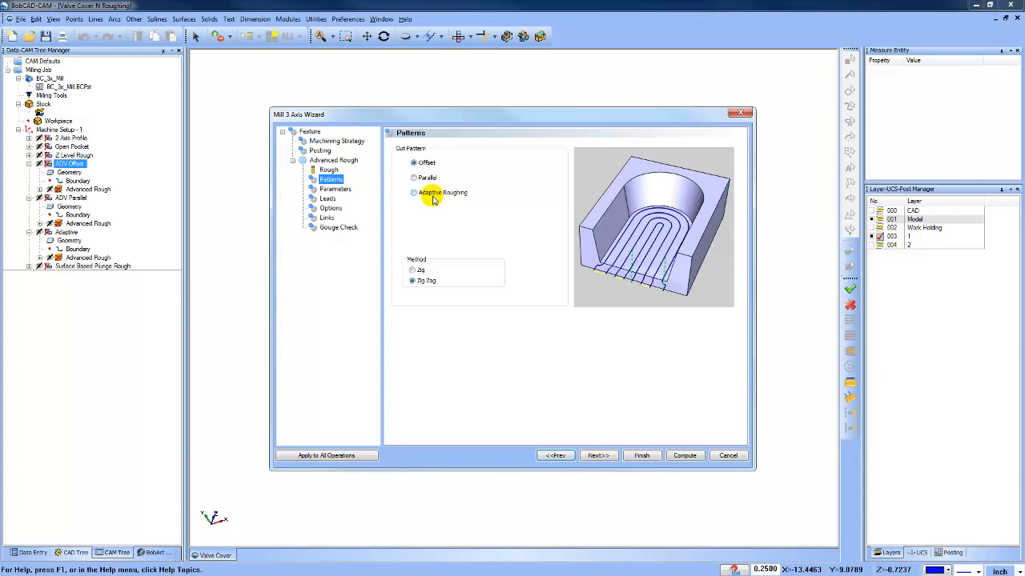
pyautogui.click(728, 455)
# Display the Open Pocket toolpath over the valve cover model again, and collapse the feature.
pyautogui.click(77, 156)
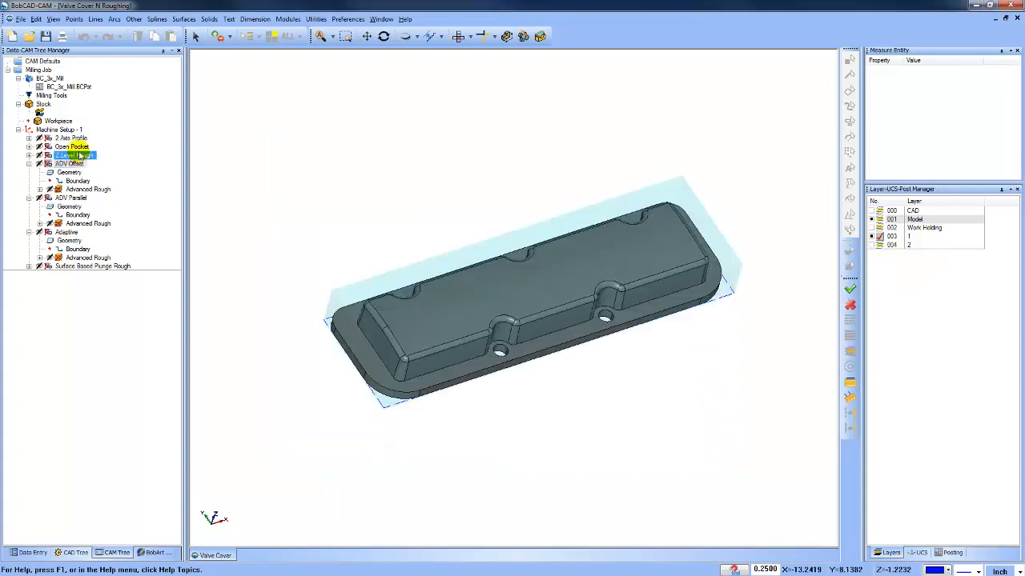
pyautogui.keyDown('ctrl'); pyautogui.click(72, 147); pyautogui.keyUp('ctrl')
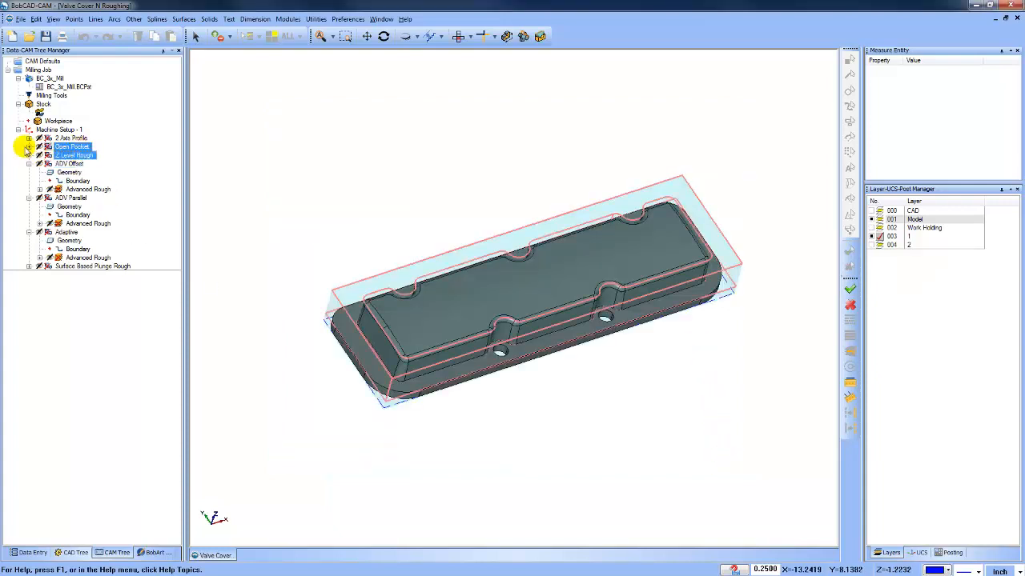
pyautogui.click(28, 146)
pyautogui.click(76, 173)
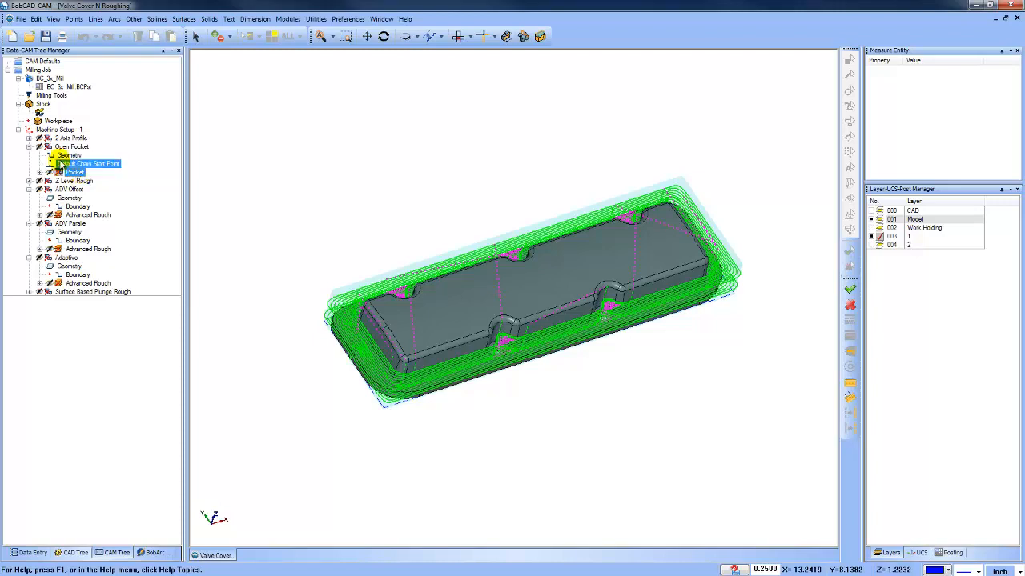
pyautogui.click(29, 149)
pyautogui.click(29, 147)
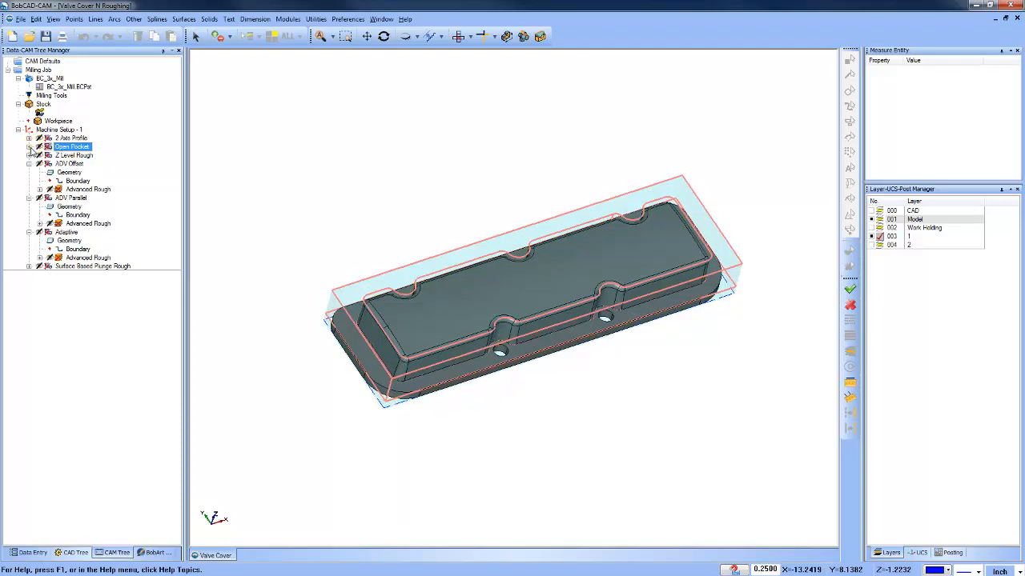
# Inspect the ADV Offset roughing toolpath from a lower viewing angle and collapse the feature.
pyautogui.click(71, 191)
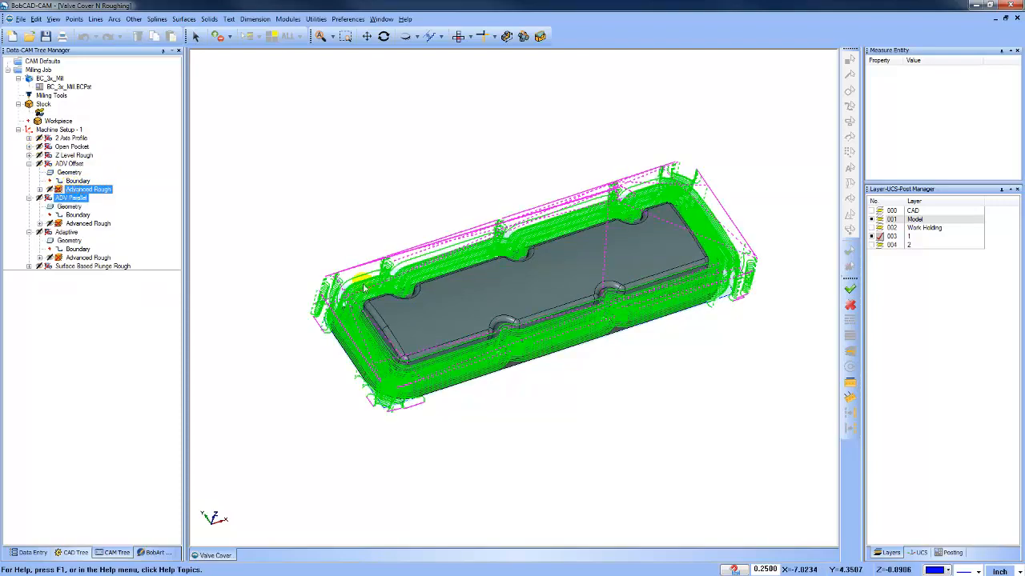
pyautogui.moveTo(545, 289); pyautogui.dragTo(412, 259, button='middle')
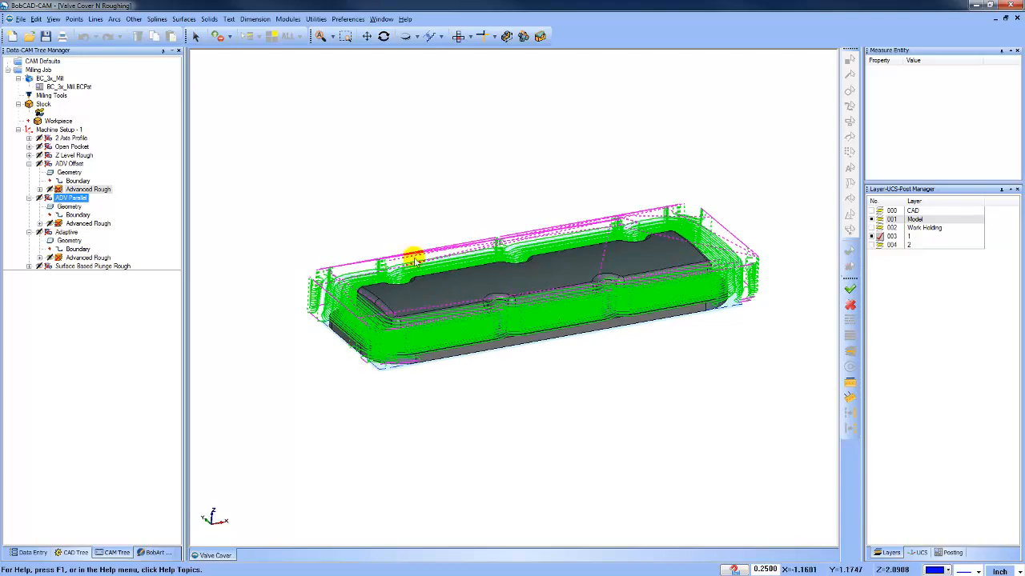
pyautogui.click(28, 163)
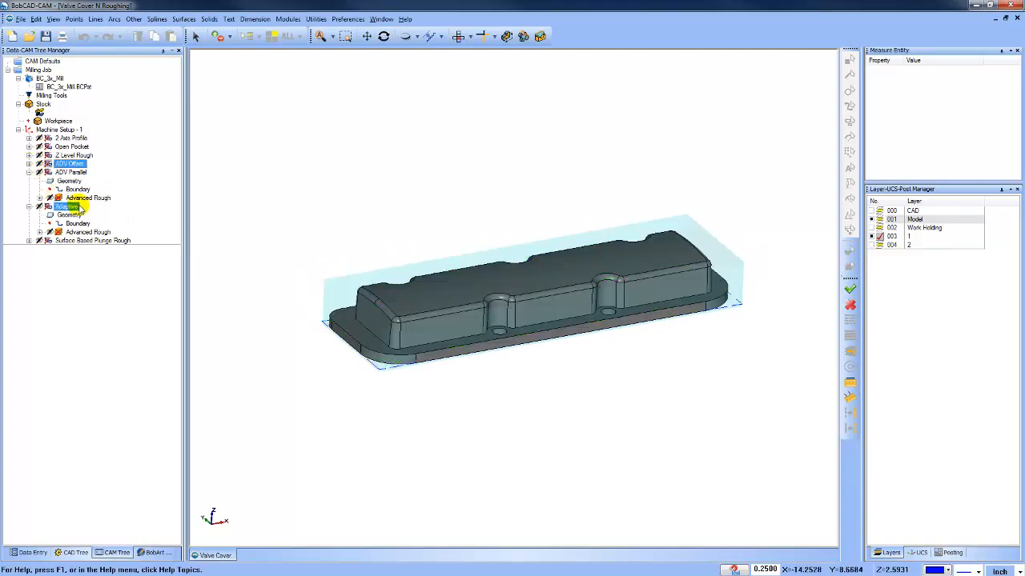
# Compare the ADV Parallel roughing toolpath with the Adaptive one, and collapse the ADV Parallel feature.
pyautogui.click(80, 198)
pyautogui.moveTo(553, 313); pyautogui.dragTo(532, 273, button='middle')
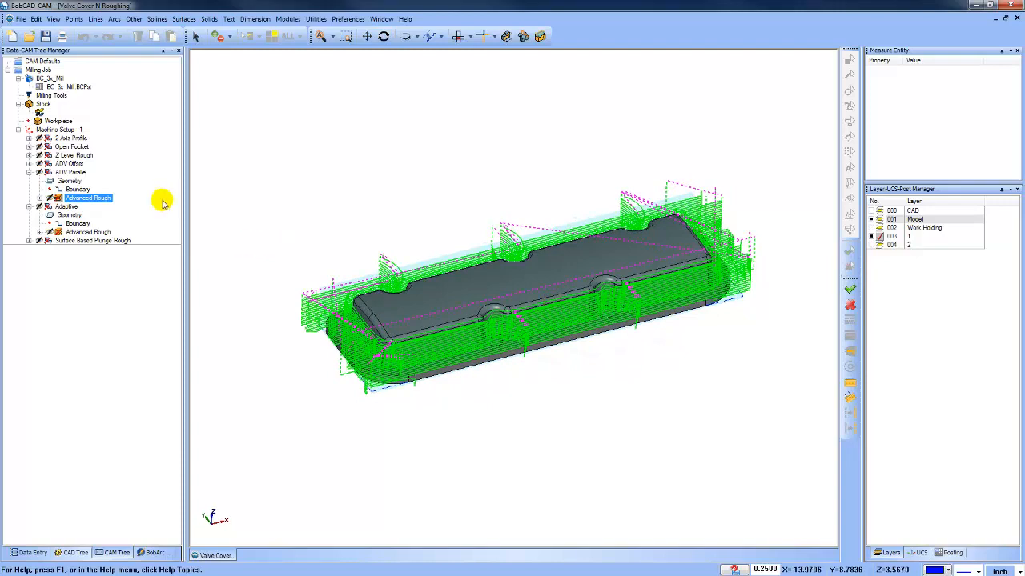
pyautogui.click(80, 231)
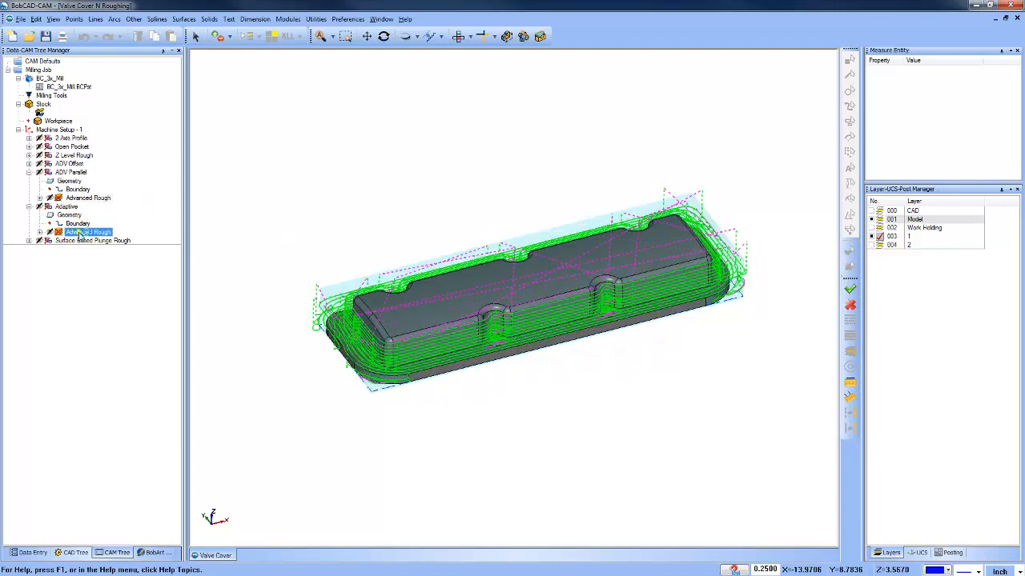
pyautogui.click(29, 172)
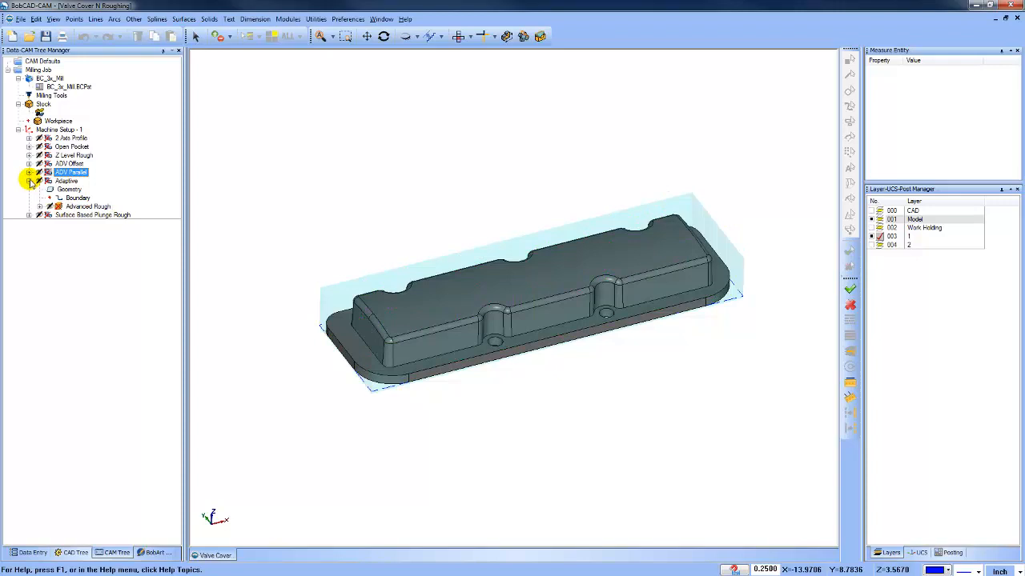
# Collapse the Adaptive feature and expand Surface Based Plunge Rough down to its Multiaxis operation's geometry, gouge check and axis control folders.
pyautogui.click(28, 181)
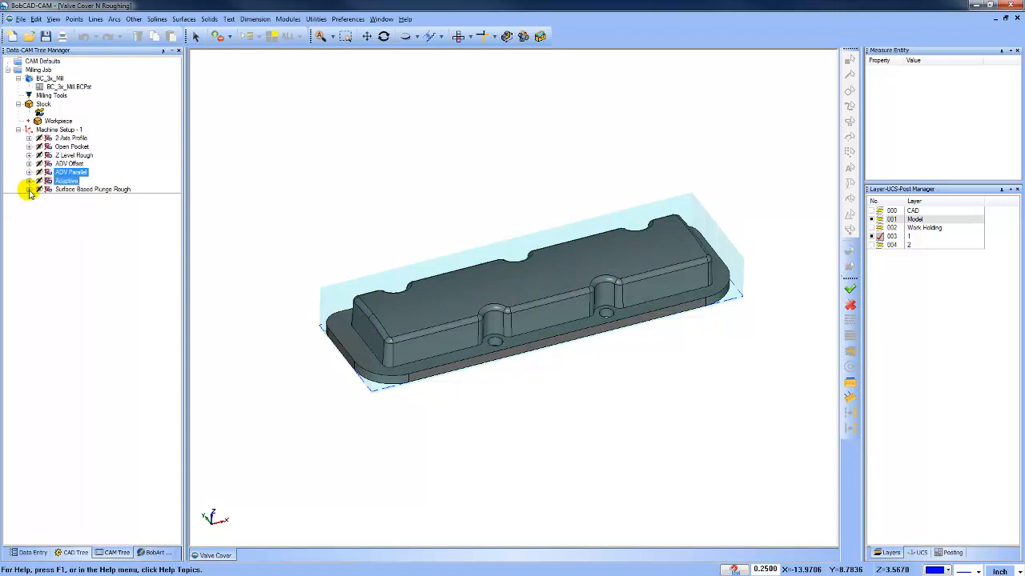
pyautogui.click(28, 189)
pyautogui.click(49, 198)
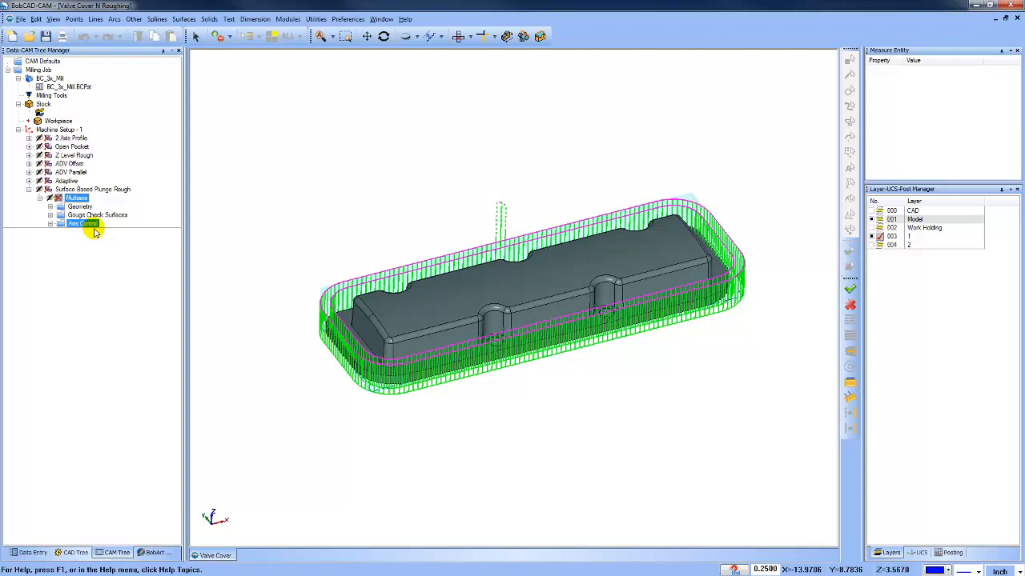
# Review the toolpath type, surface path and roughing parameters of the Surface Based Plunge Rough feature, and cancel the edit.
pyautogui.rightClick(93, 190)
pyautogui.click(108, 199)
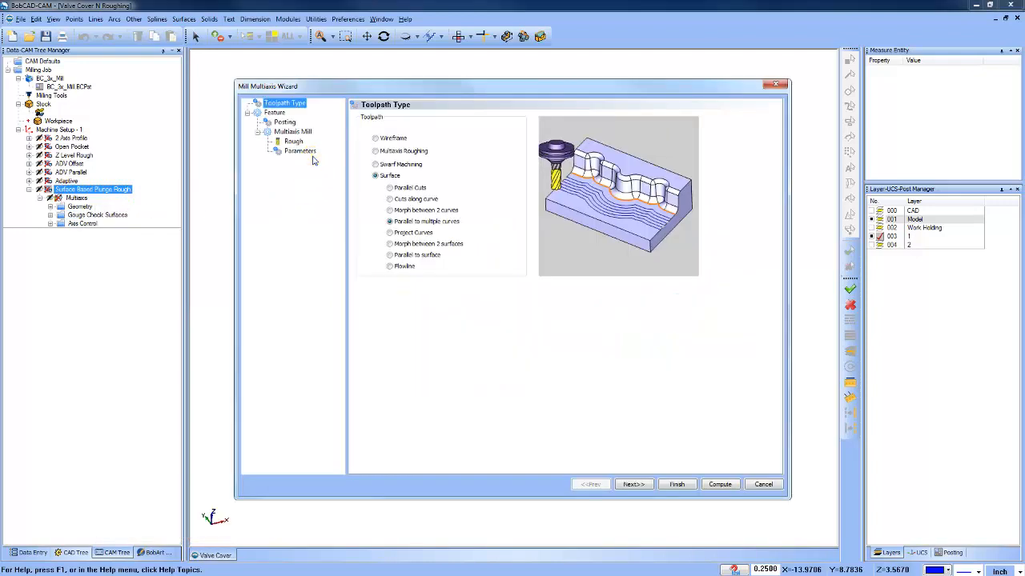
pyautogui.click(300, 151)
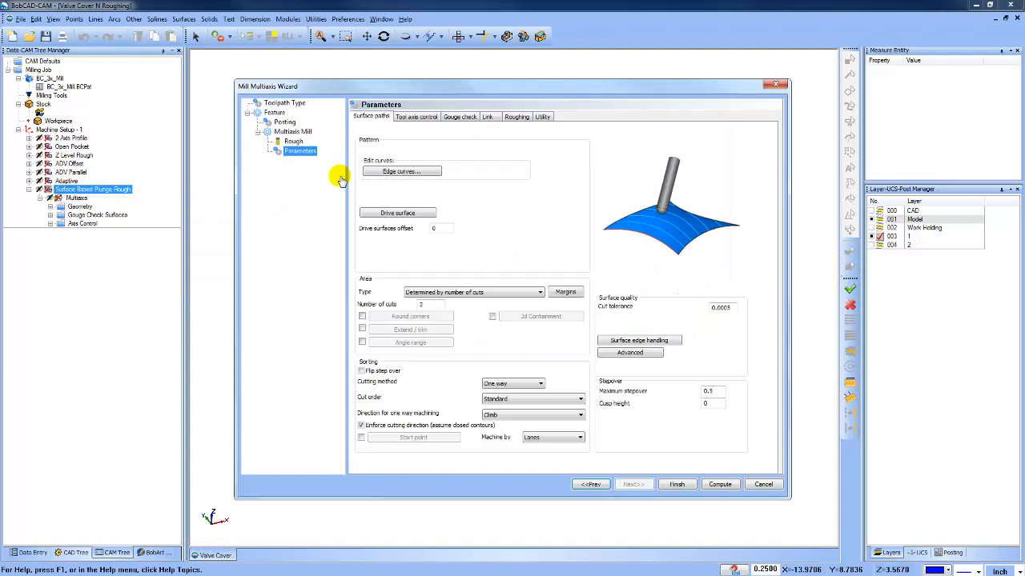
pyautogui.click(518, 117)
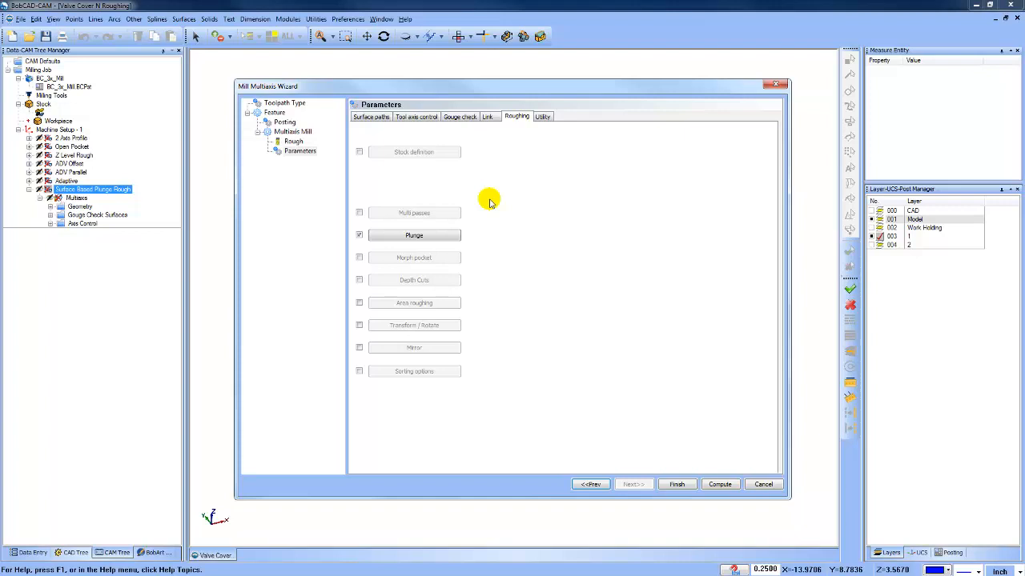
pyautogui.click(763, 484)
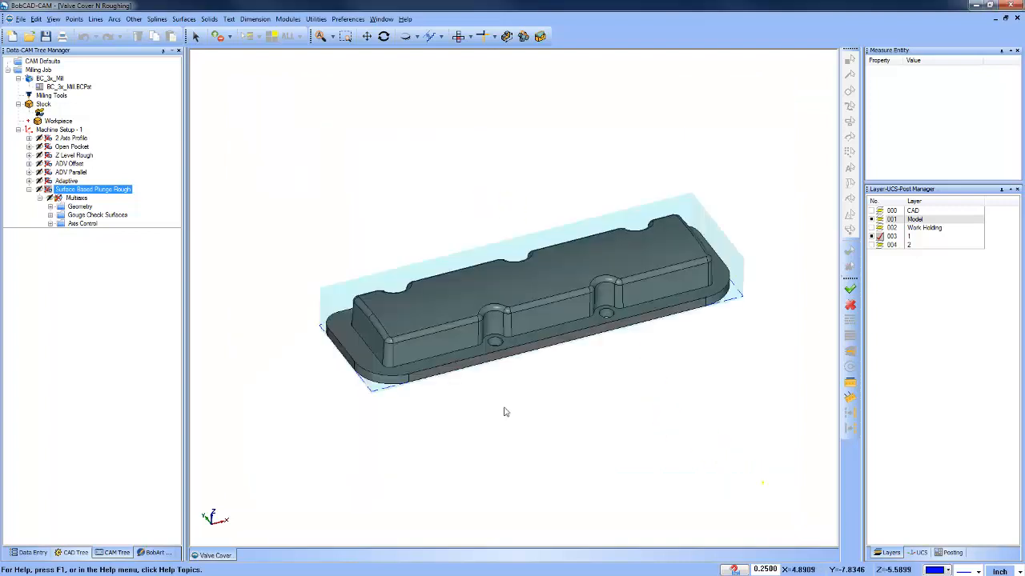
# Display the Multiaxis plunge toolpath, and inspect the drive surfaces and edge curves in its Geometry folder.
pyautogui.click(77, 198)
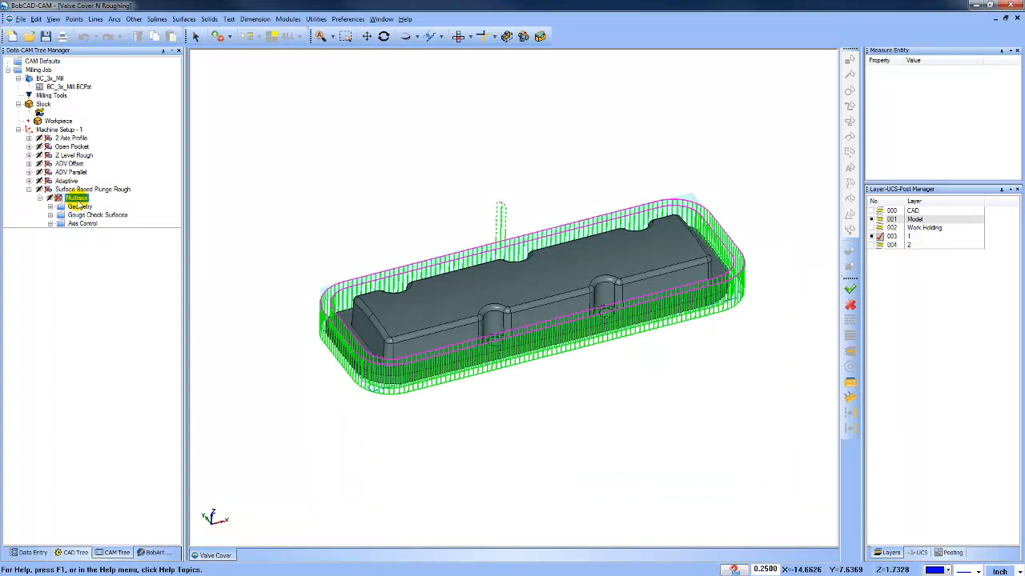
pyautogui.click(51, 206)
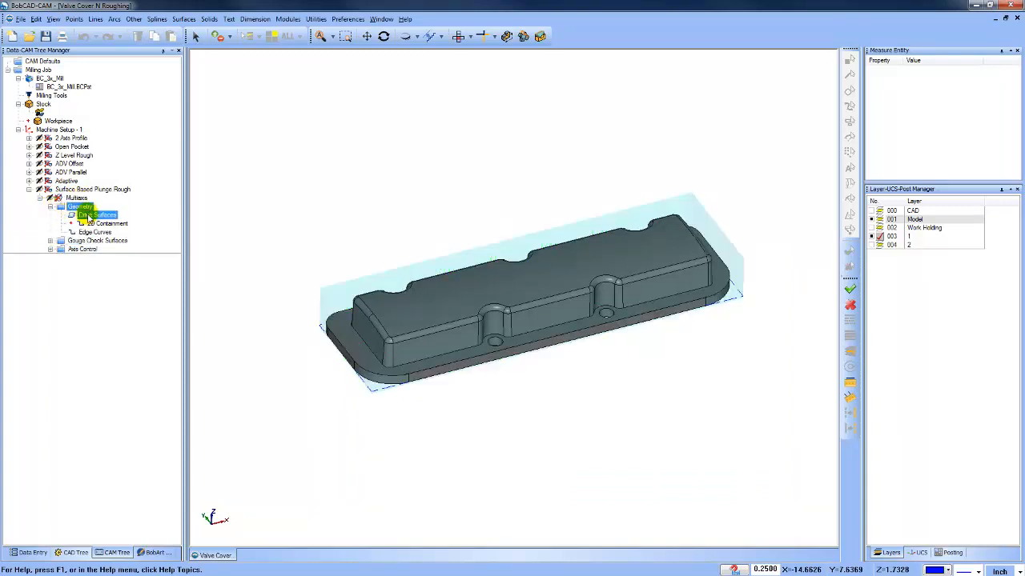
pyautogui.click(90, 218)
pyautogui.click(93, 232)
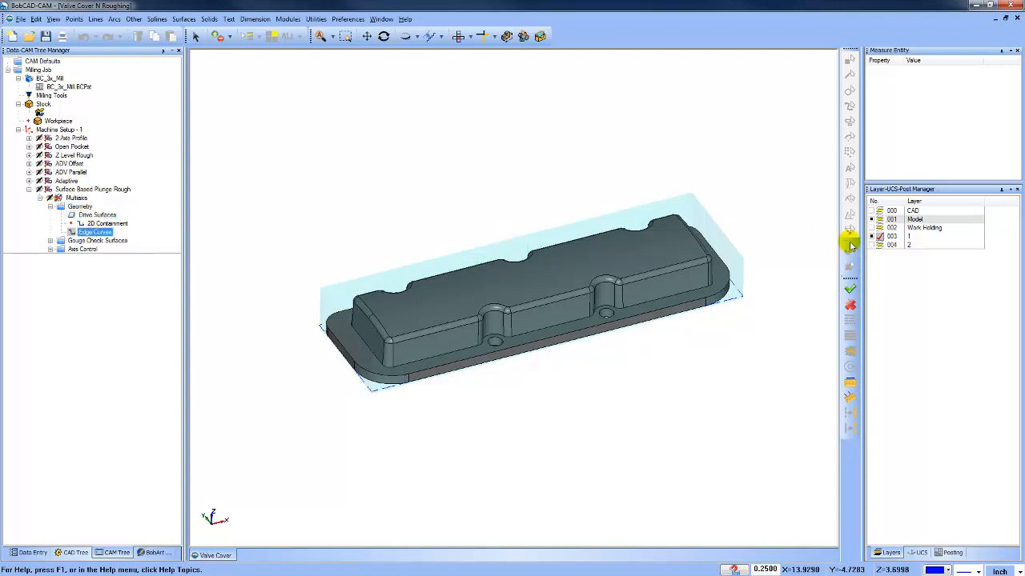
# Make the CAD layer visible, and show the Work Holding layer briefly before hiding it again.
pyautogui.click(872, 211)
pyautogui.click(872, 228)
pyautogui.click(872, 228)
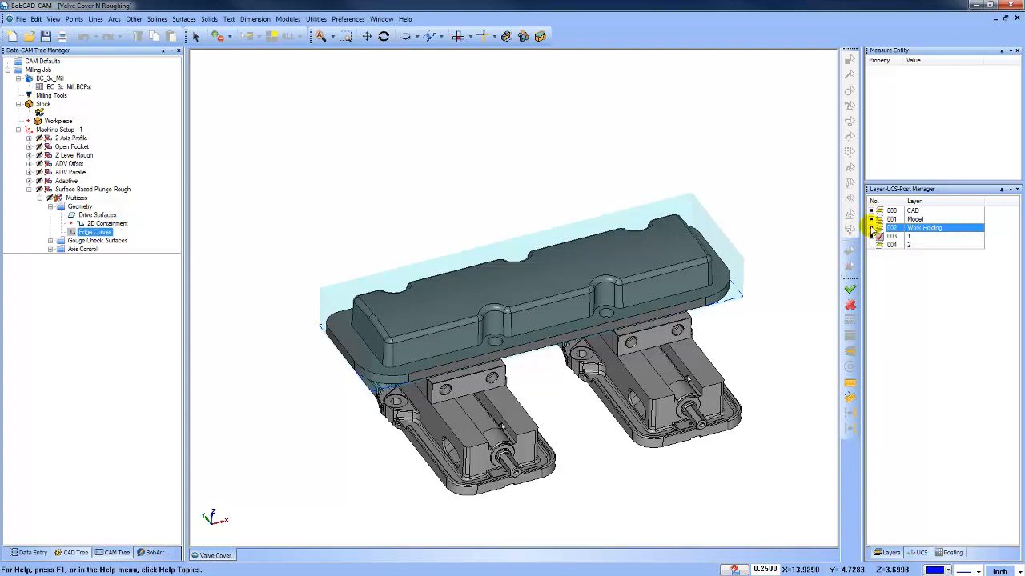
pyautogui.click(673, 189)
# Compare the Multiaxis operation's drive surfaces, edge curves and gouge check surfaces against the valve cover model.
pyautogui.click(103, 216)
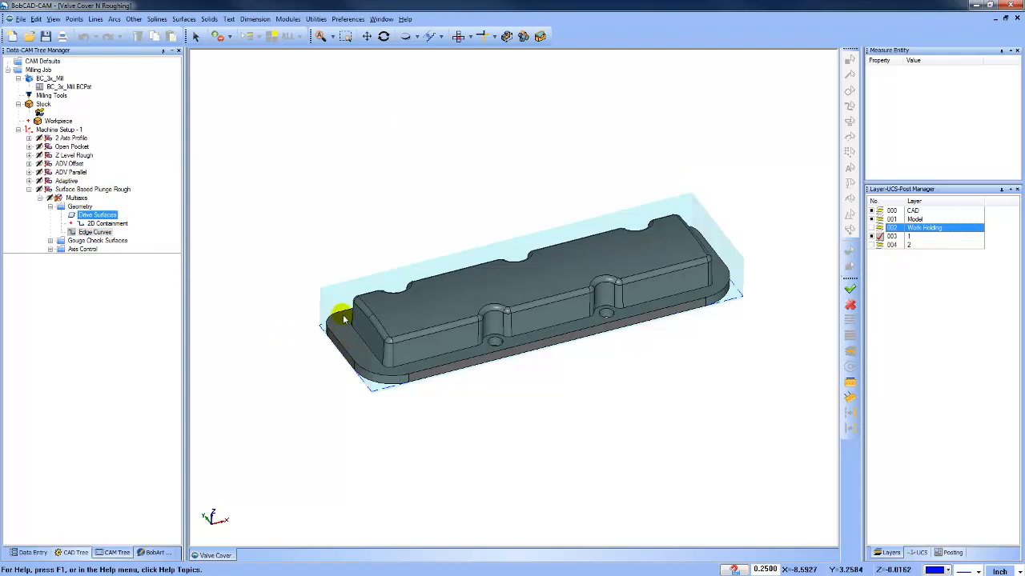
pyautogui.click(94, 233)
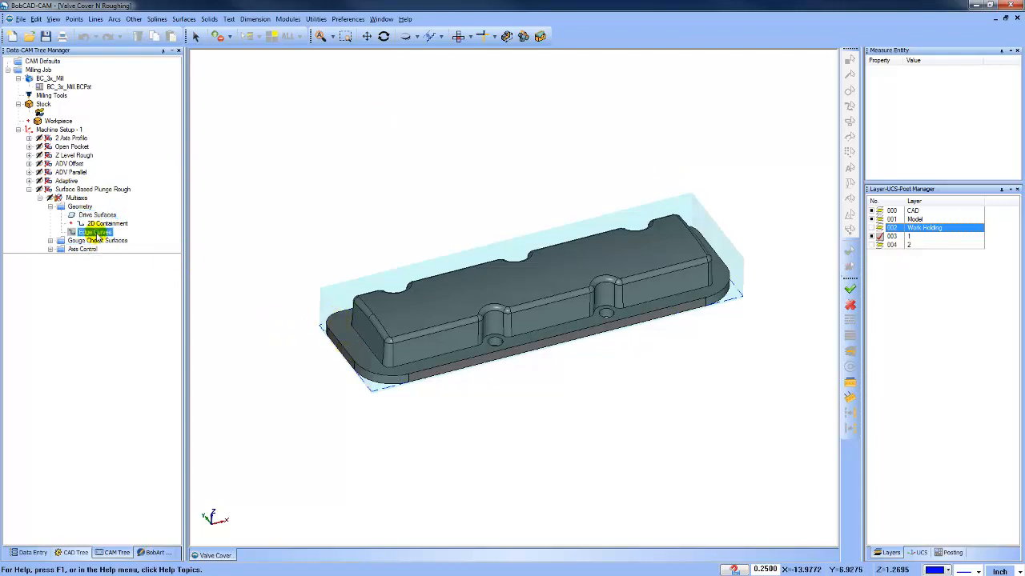
pyautogui.keyDown('ctrl'); pyautogui.click(96, 241); pyautogui.keyUp('ctrl')
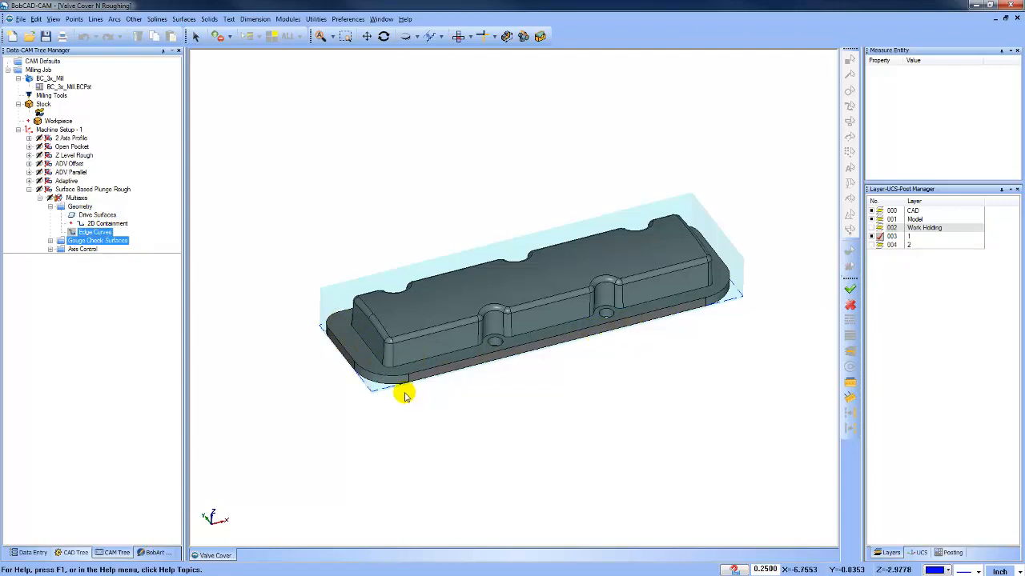
# Backplot the Multiaxis operation, advancing the tool one move at a time through the first plunges and retracts.
pyautogui.rightClick(76, 198)
pyautogui.click(110, 219)
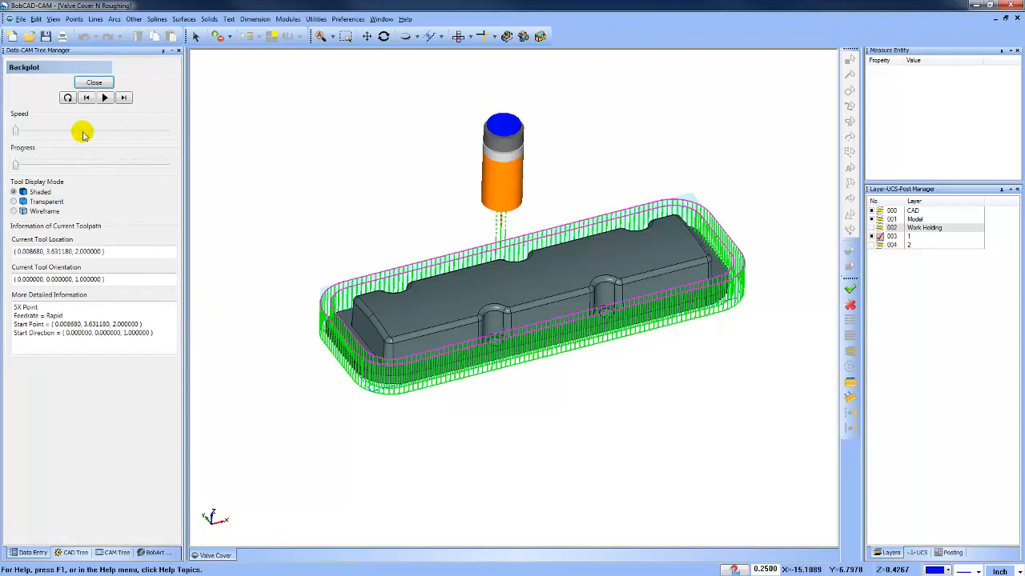
pyautogui.click(123, 97)
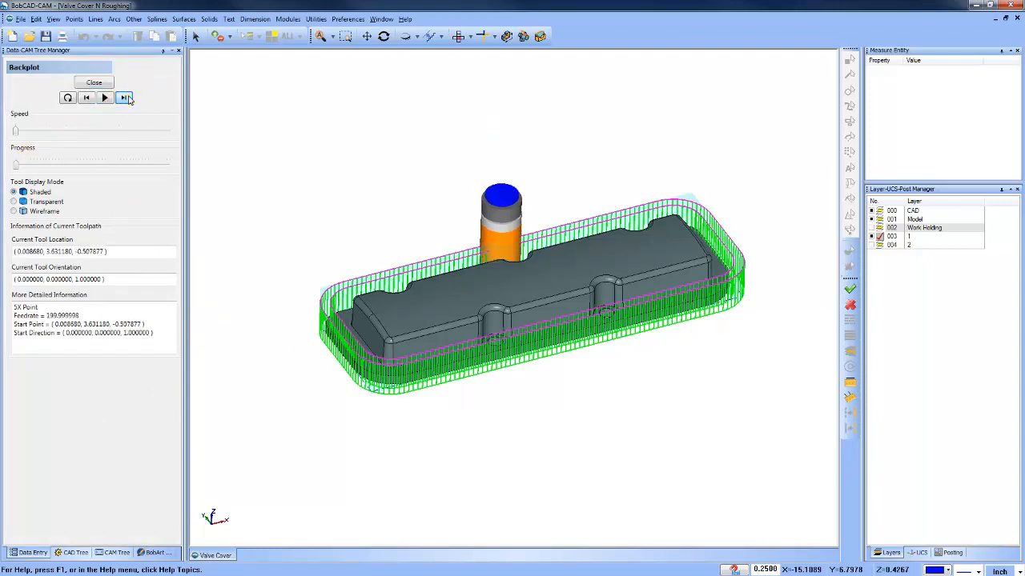
pyautogui.click(128, 97)
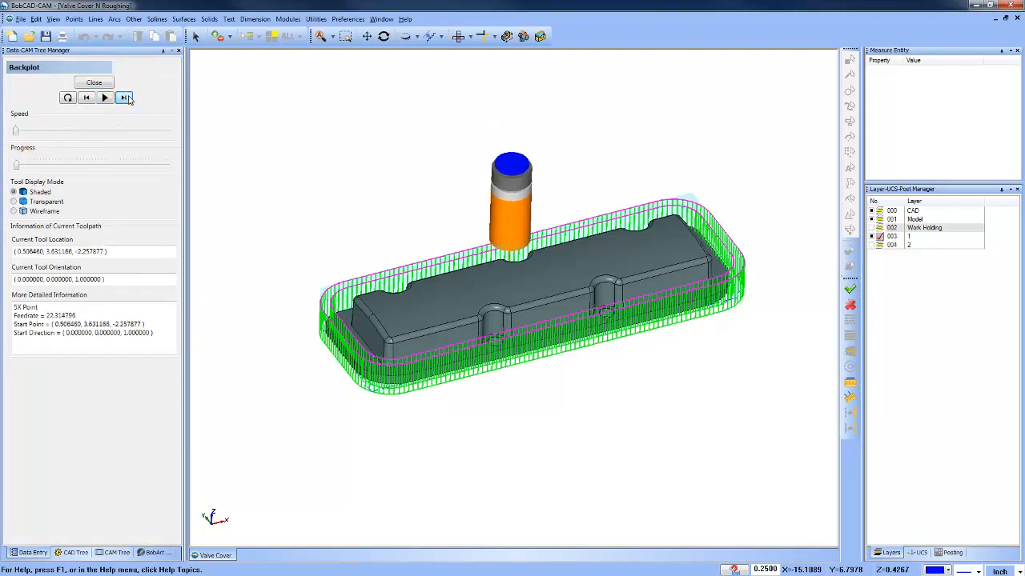
pyautogui.click(128, 99)
pyautogui.click(128, 98)
pyautogui.click(128, 98)
pyautogui.click(128, 98)
pyautogui.click(128, 99)
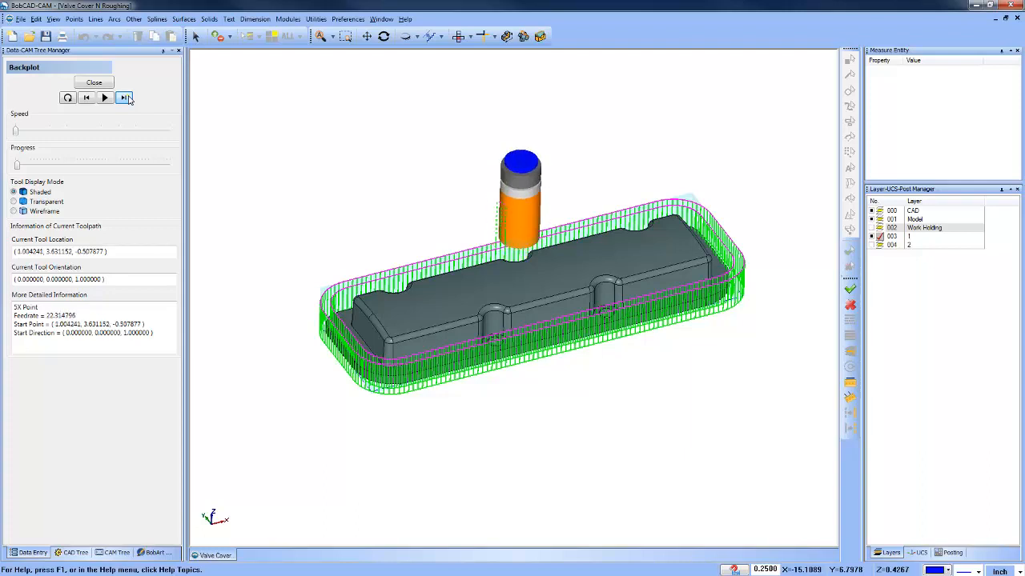
pyautogui.click(128, 98)
pyautogui.click(128, 97)
pyautogui.click(128, 97)
pyautogui.click(128, 98)
pyautogui.click(128, 97)
pyautogui.click(128, 98)
pyautogui.click(128, 98)
pyautogui.click(128, 97)
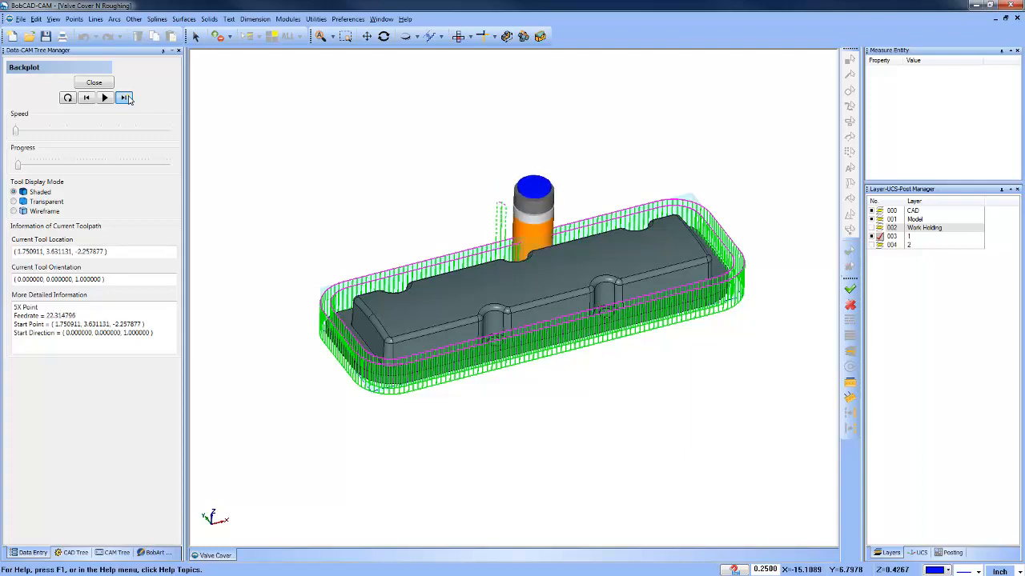
pyautogui.click(129, 98)
pyautogui.click(128, 98)
pyautogui.click(128, 97)
pyautogui.click(128, 98)
# Step through further plunge moves while viewing the valve cover from above, and close the backplot.
pyautogui.moveTo(612, 302); pyautogui.dragTo(592, 347, button='middle')
pyautogui.click(125, 98)
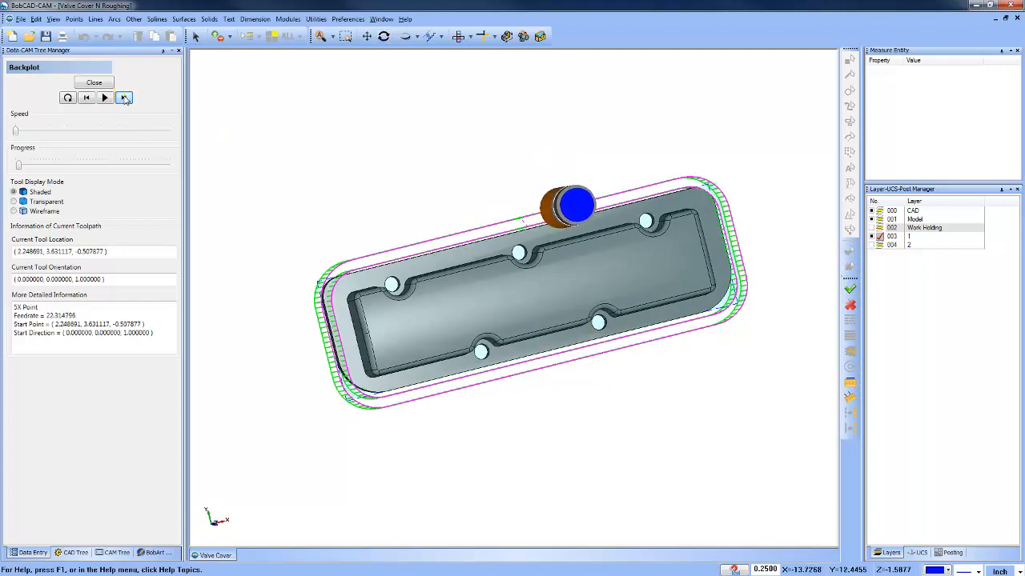
pyautogui.click(125, 97)
pyautogui.click(125, 98)
pyautogui.click(124, 98)
pyautogui.click(125, 98)
pyautogui.moveTo(579, 427); pyautogui.dragTo(587, 361, button='middle')
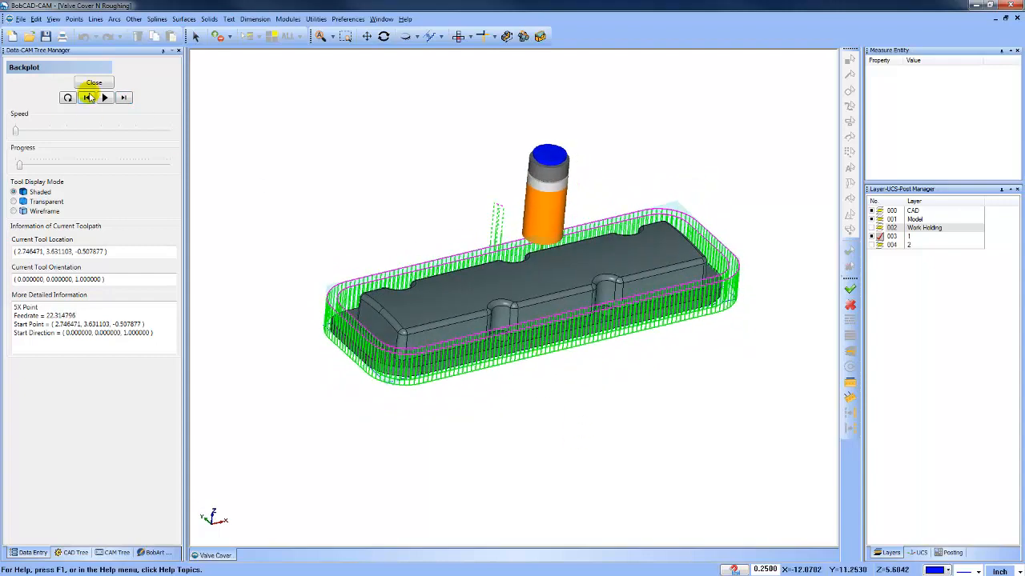
pyautogui.click(94, 83)
# Set the slide length to 0 in the Surface Based Plunge Rough feature's plunge settings and recompute the toolpath.
pyautogui.rightClick(74, 189)
pyautogui.click(78, 192)
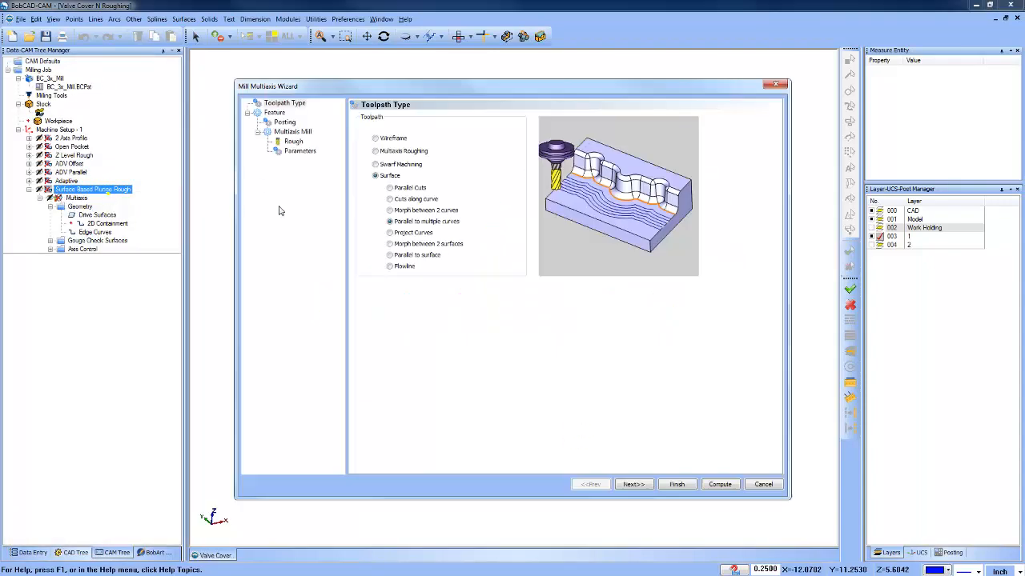
pyautogui.click(311, 160)
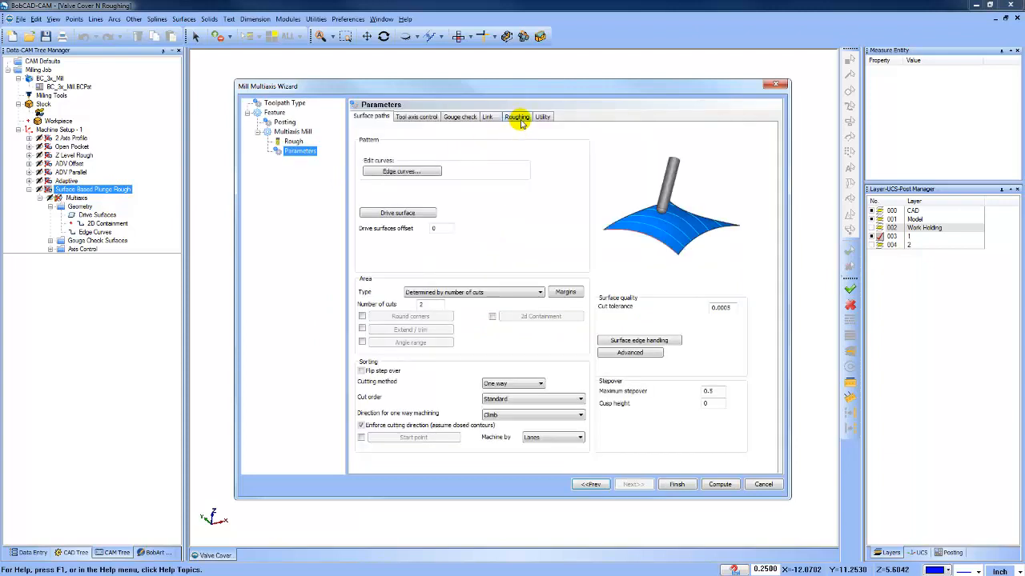
pyautogui.click(518, 117)
pyautogui.click(439, 237)
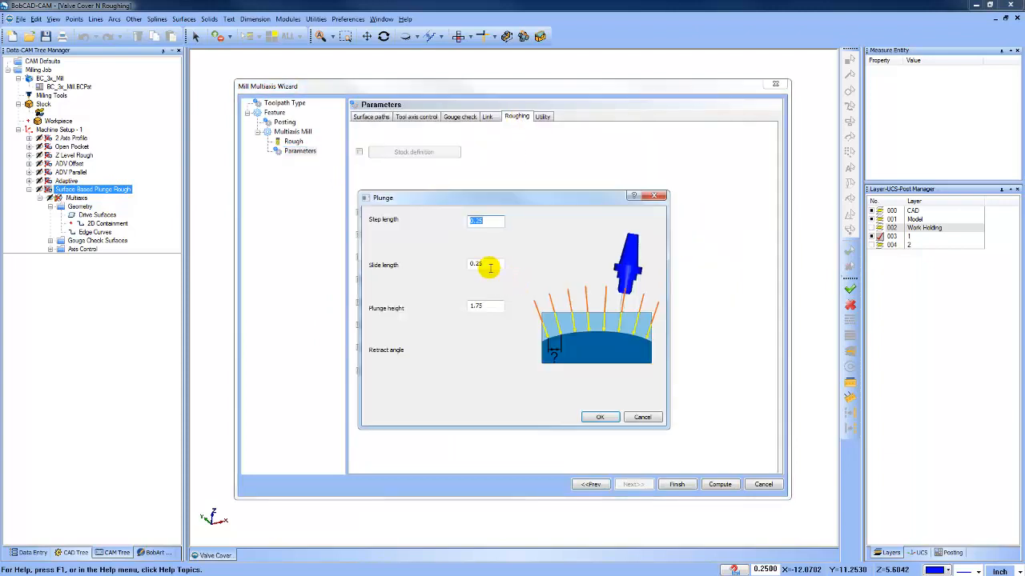
pyautogui.click(490, 221)
pyautogui.click(485, 263)
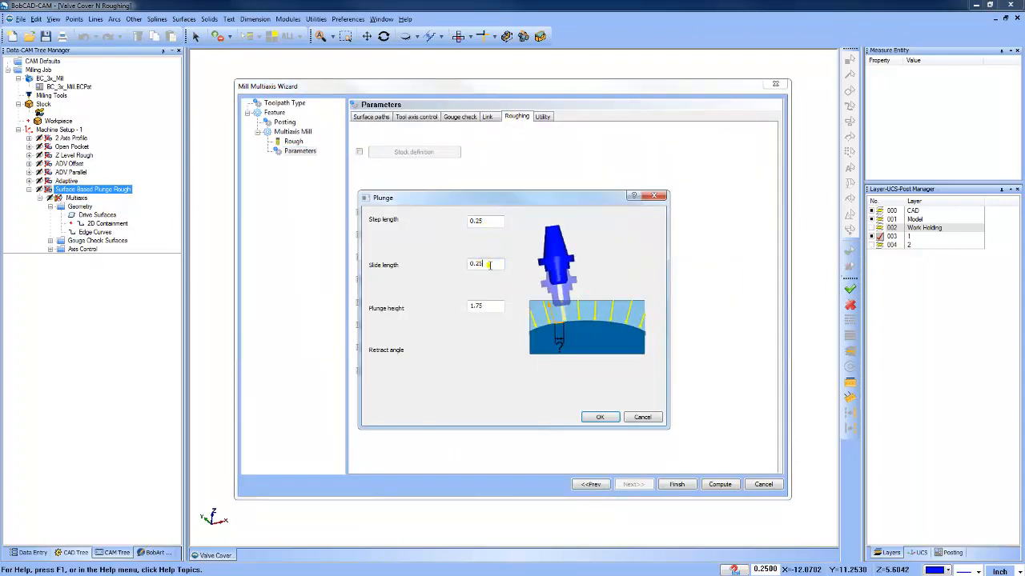
pyautogui.doubleClick(487, 263)
pyautogui.write('0')
pyautogui.click(492, 222)
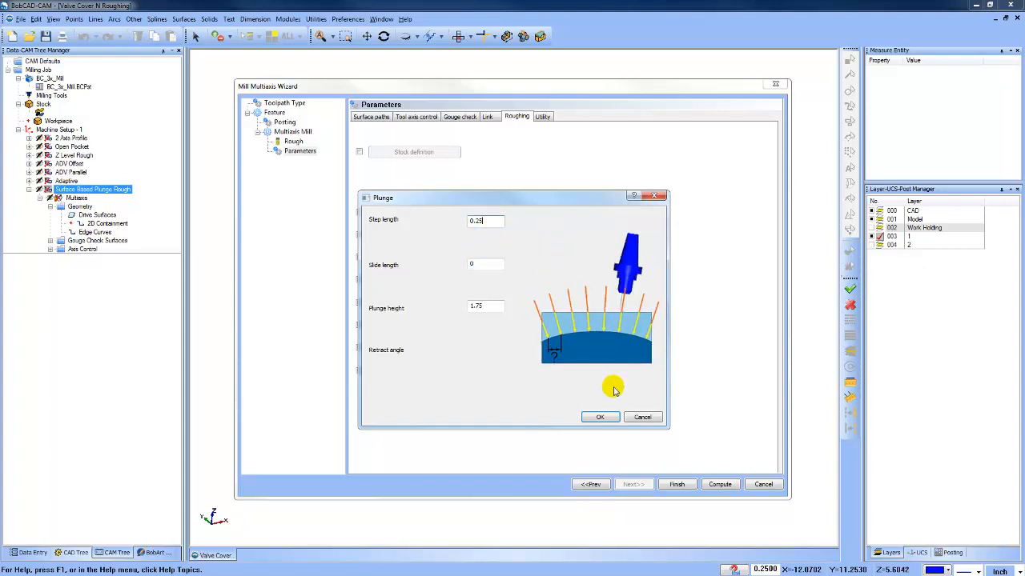
pyautogui.click(601, 416)
pyautogui.click(728, 485)
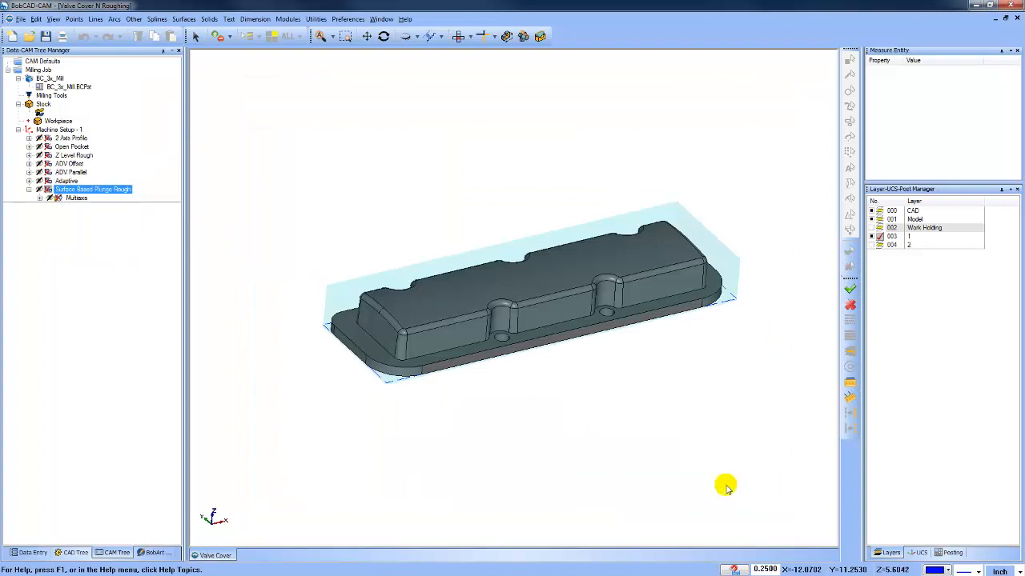
# Backplot the recomputed Multiaxis toolpath move by move through its first plunges, and close the backplot.
pyautogui.rightClick(77, 198)
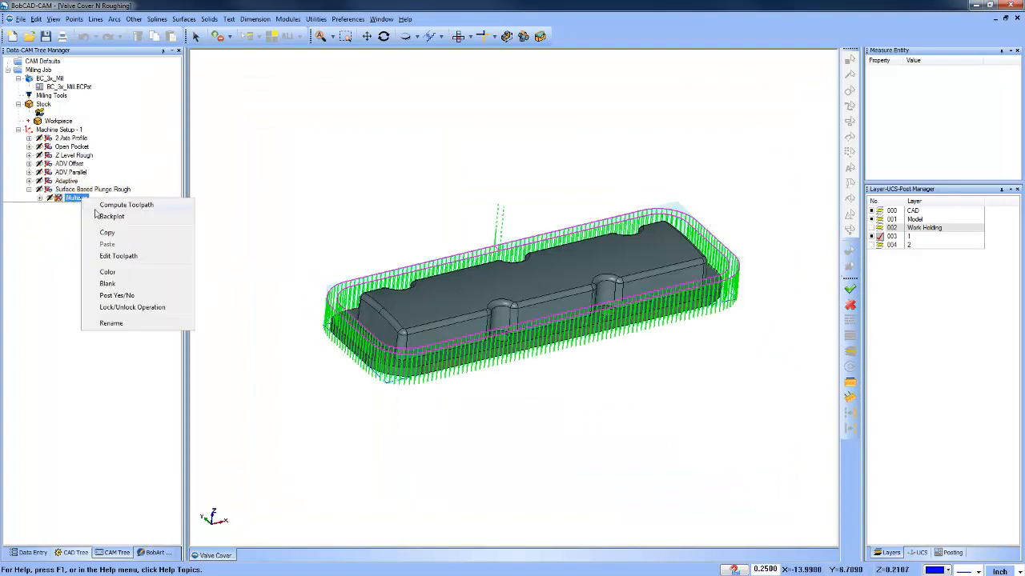
pyautogui.click(100, 217)
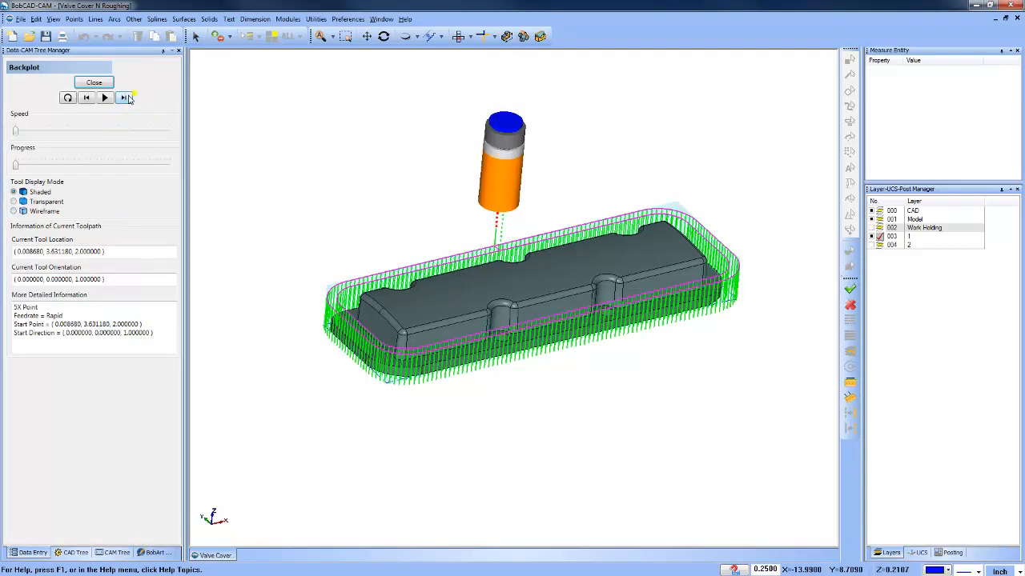
pyautogui.click(125, 97)
pyautogui.click(129, 97)
pyautogui.click(129, 96)
pyautogui.click(129, 97)
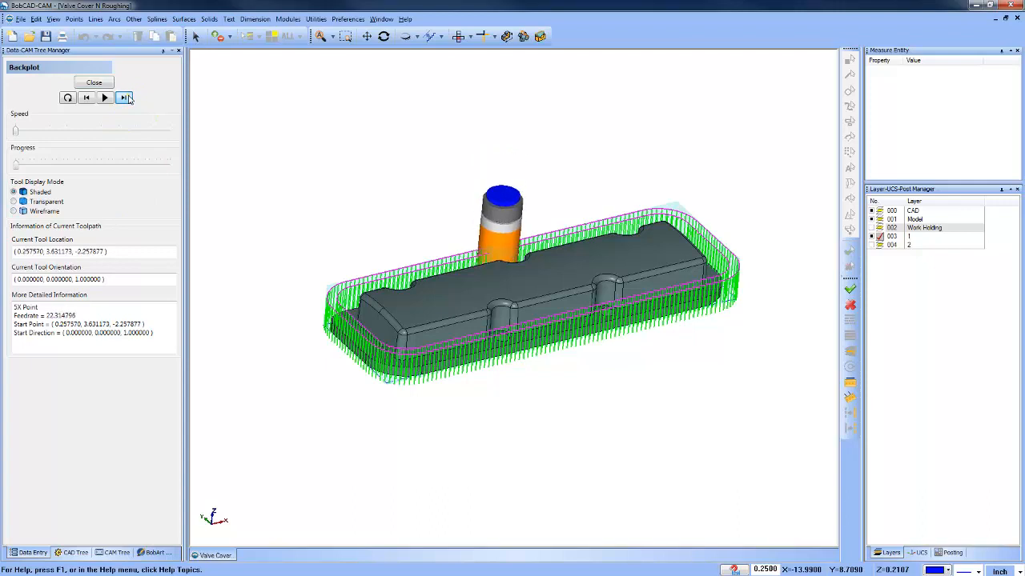
pyautogui.click(129, 97)
pyautogui.click(129, 96)
pyautogui.click(129, 97)
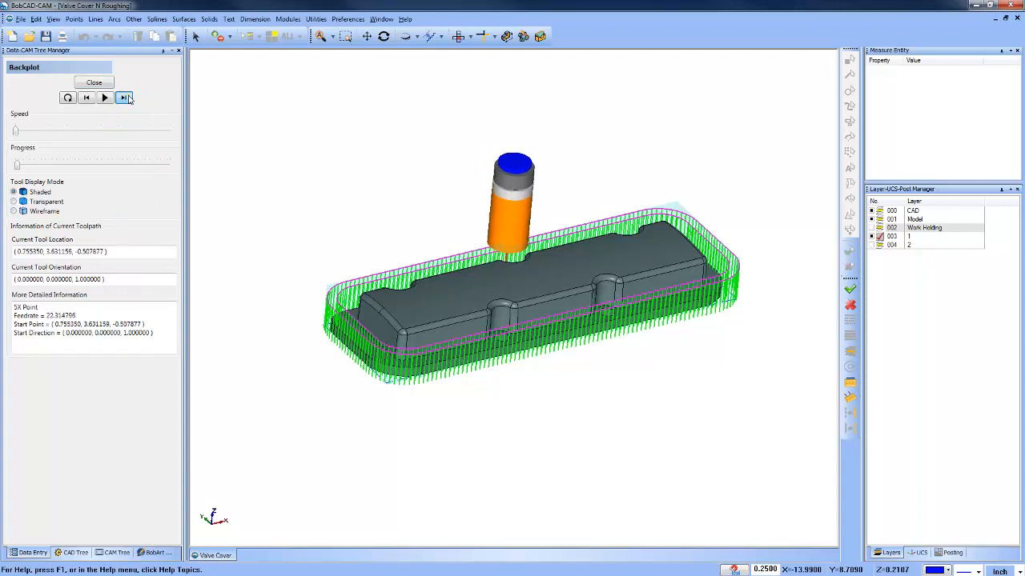
pyautogui.click(129, 97)
pyautogui.click(125, 97)
pyautogui.click(125, 97)
pyautogui.click(125, 97)
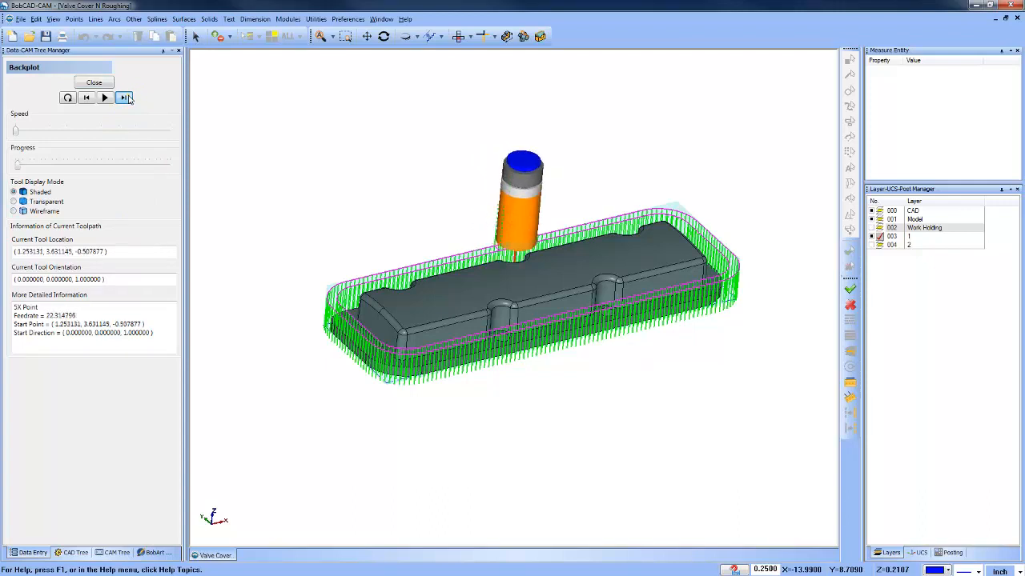
pyautogui.click(126, 97)
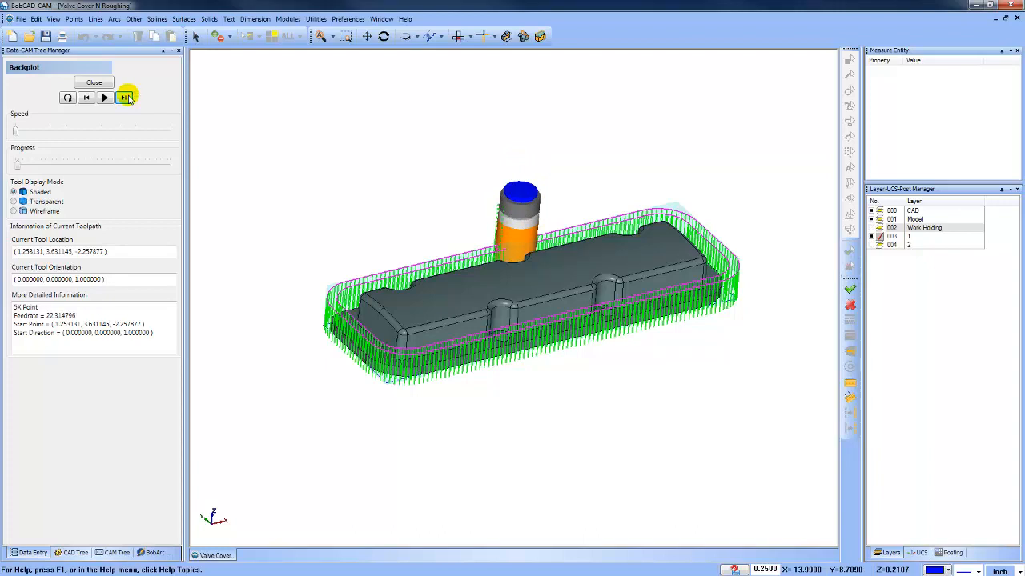
pyautogui.click(94, 83)
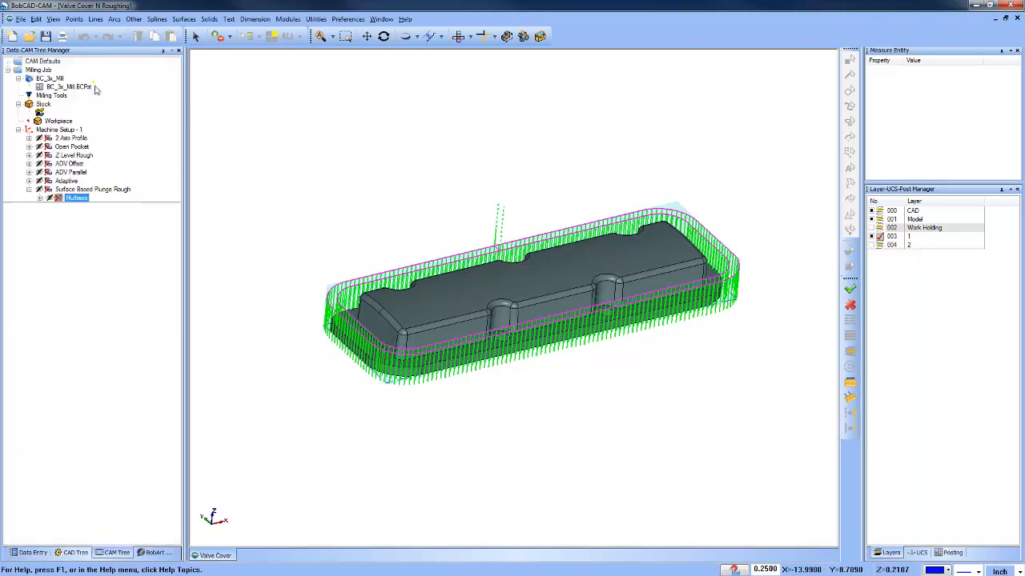
# Go through the roughing features under Machine Setup - 1, from 2 Axis Profile to Surface Based Plunge Rough.
pyautogui.click(81, 140)
pyautogui.click(81, 148)
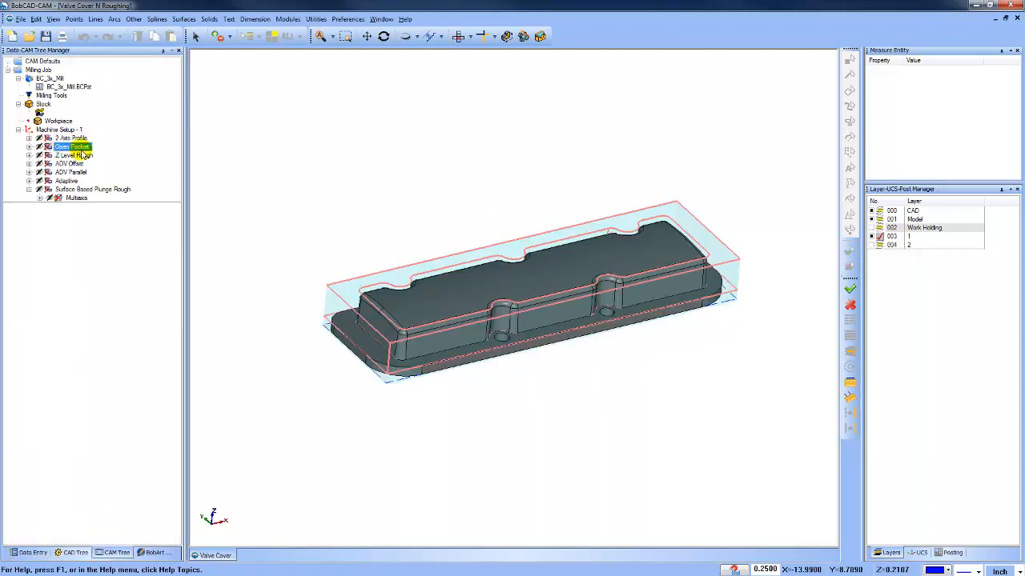
pyautogui.click(83, 155)
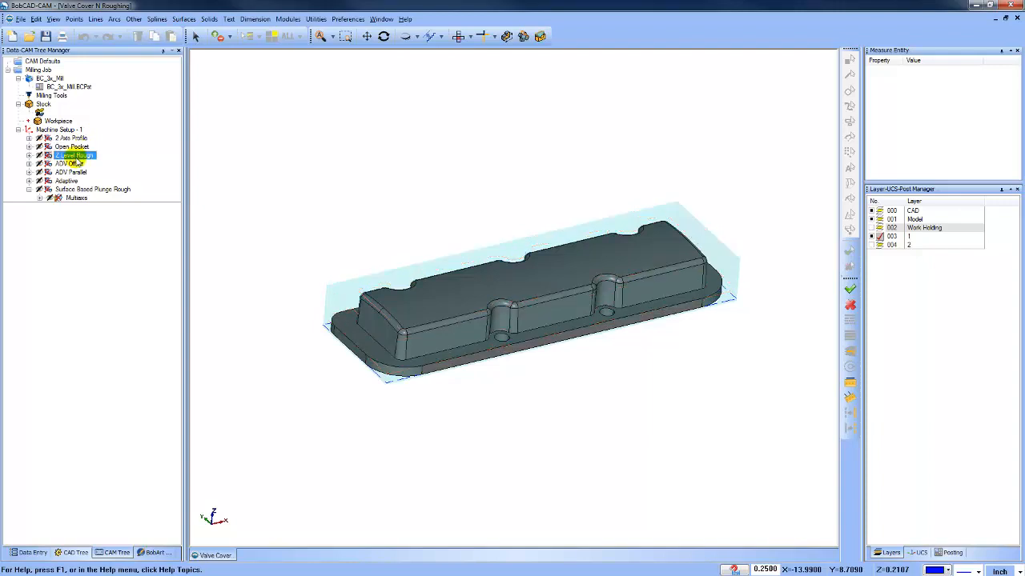
pyautogui.keyDown('shift'); pyautogui.click(72, 163); pyautogui.keyUp('shift')
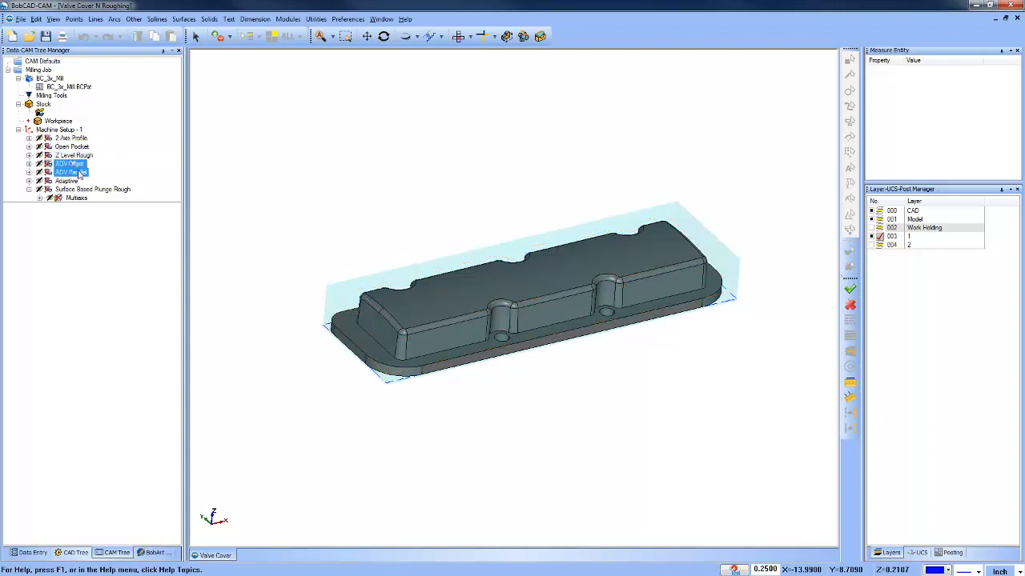
pyautogui.click(88, 189)
pyautogui.click(305, 209)
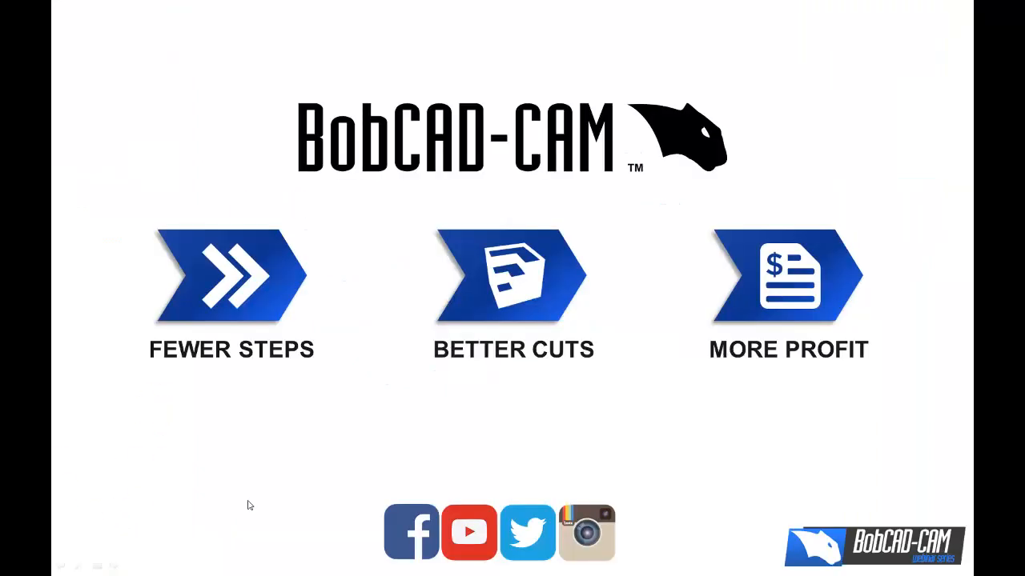
pyautogui.click(367, 501)
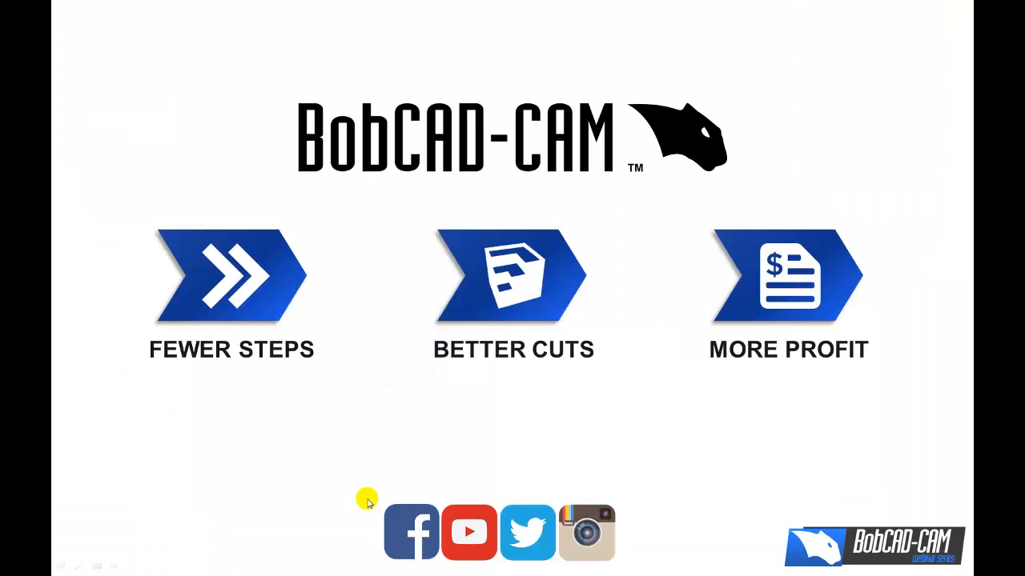